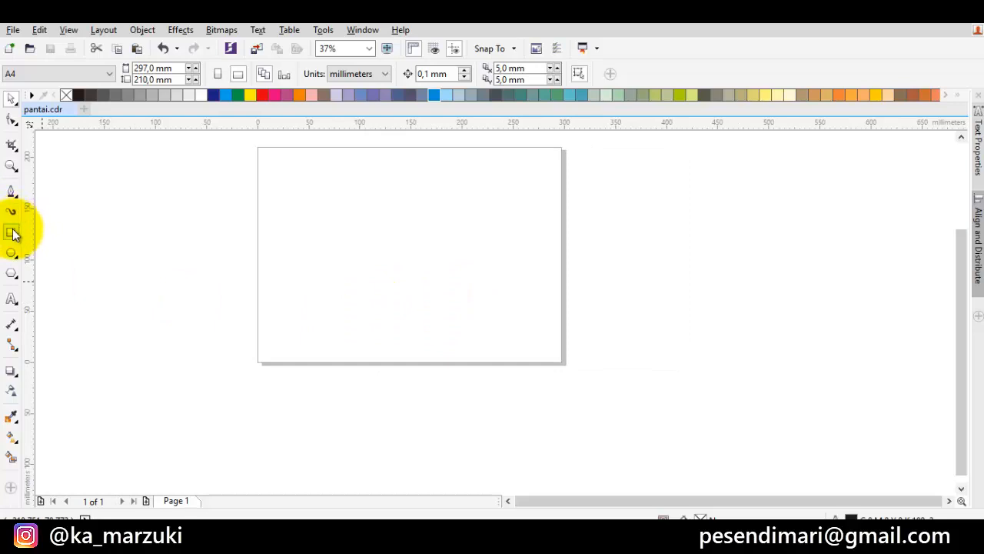
Draw a rectangle about 371 mm wide and 163 mm high over the lower part of the page, extending past its edges.
click(13, 233)
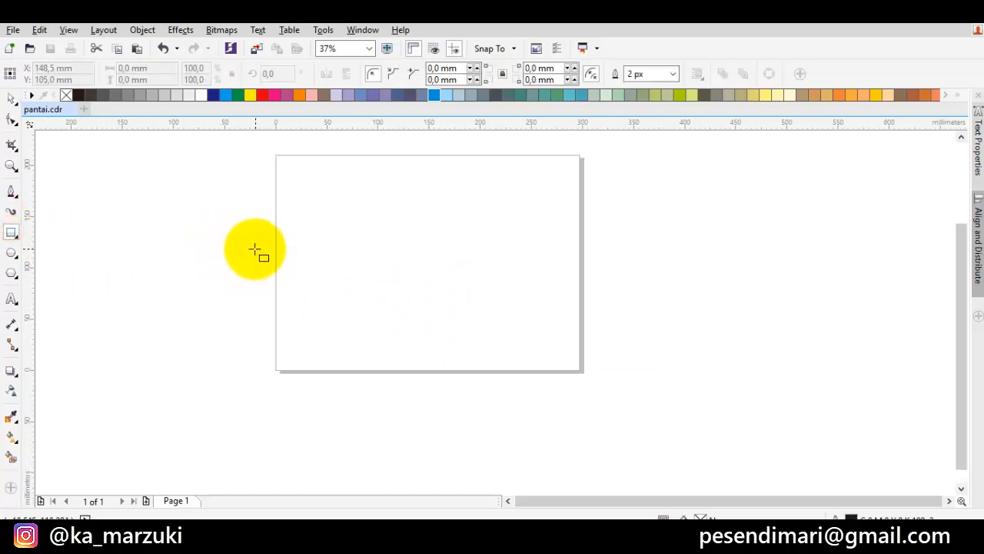
drag(253, 243, 634, 413)
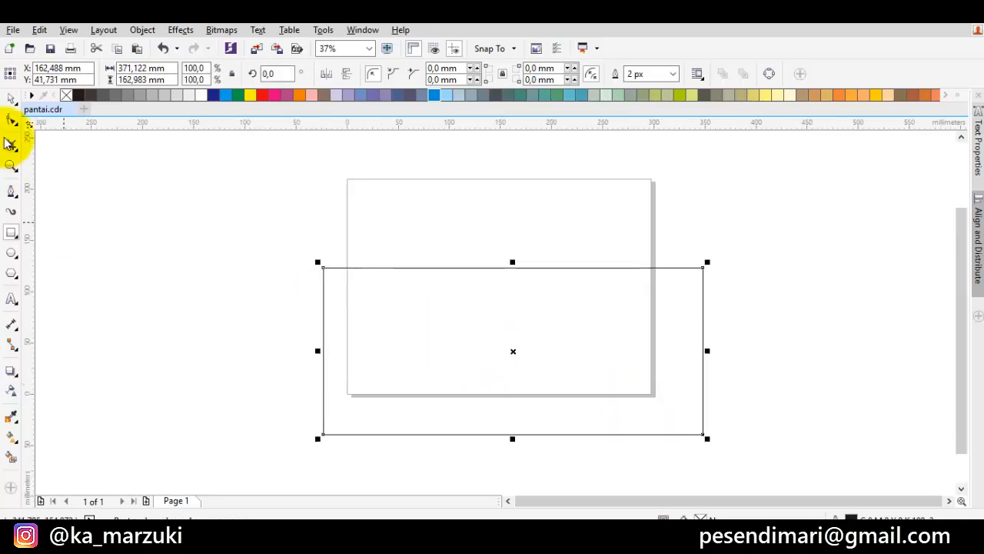
click(12, 99)
scroll(355, 290, up, 1)
drag(357, 288, 350, 296)
scroll(346, 293, down, 1)
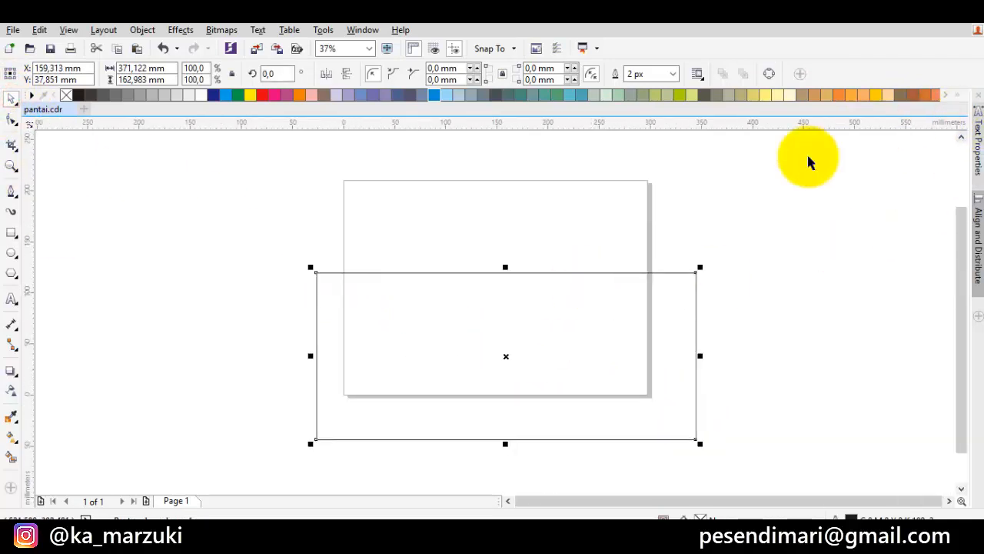
Give the rectangle a uniform brown fill of C42 M65 Y93 K3.
double_click(704, 515)
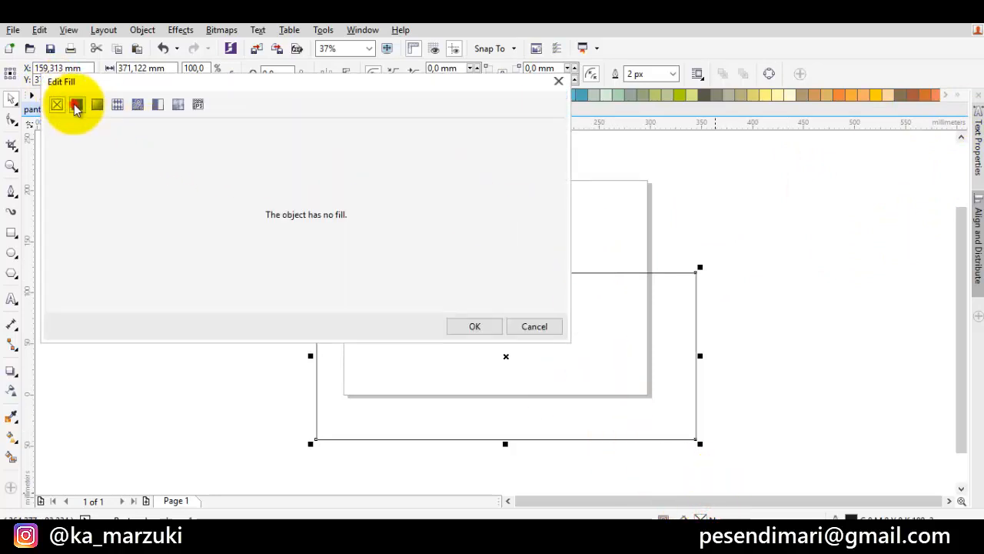
click(75, 105)
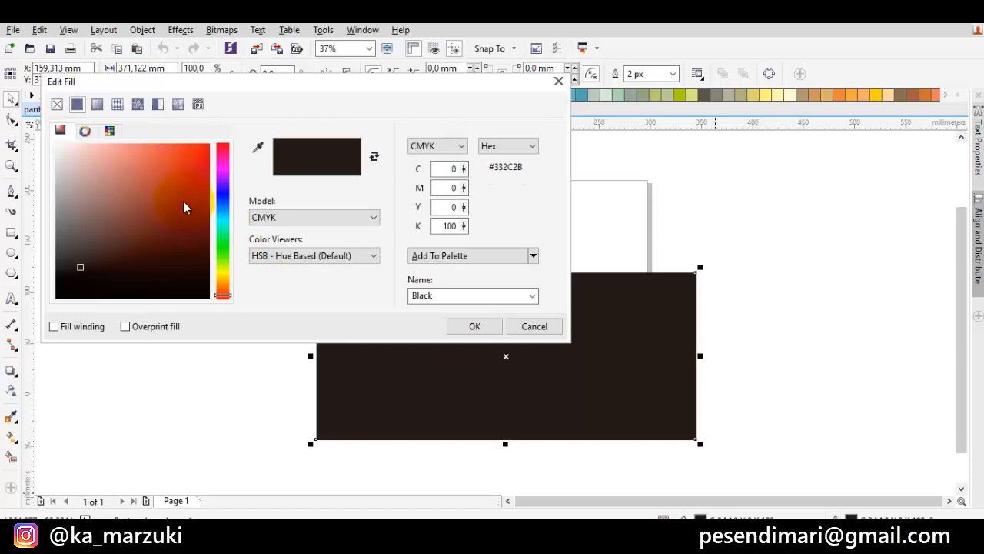
drag(152, 209, 146, 203)
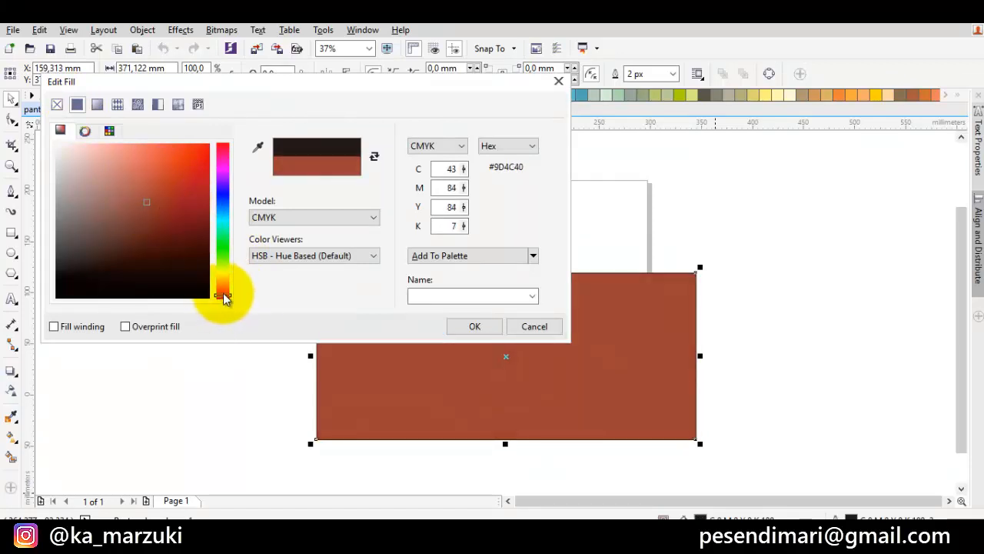
drag(225, 298, 223, 289)
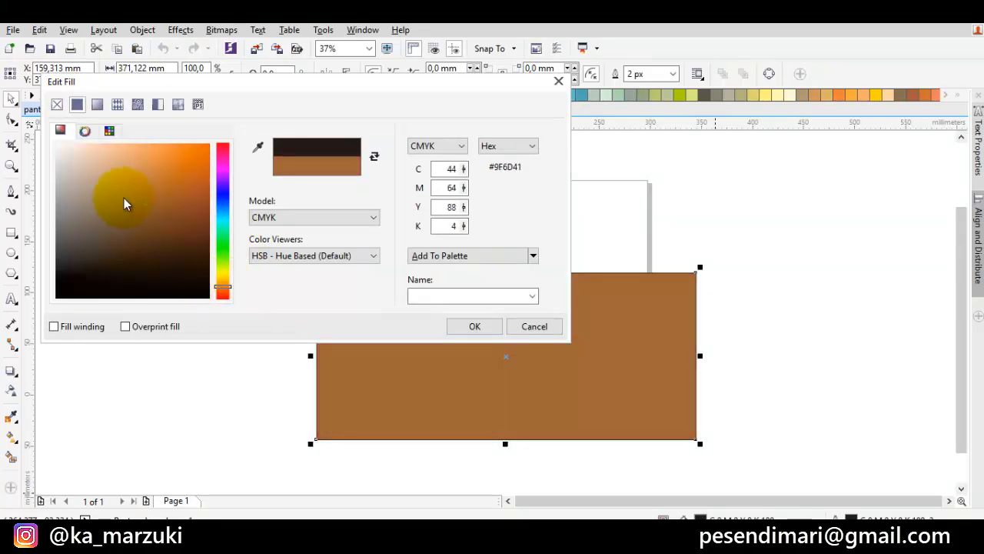
click(147, 195)
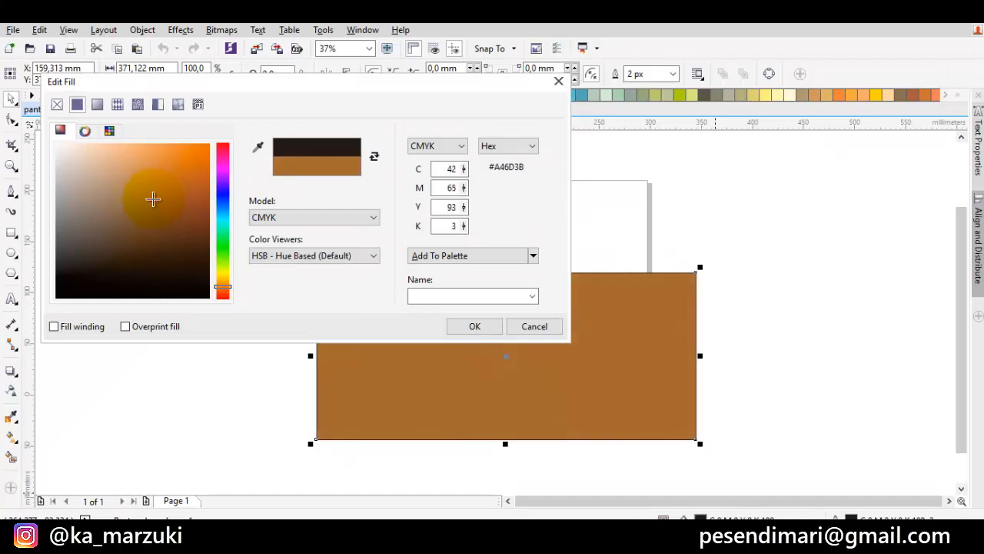
click(478, 326)
Apply a vertical gradient from brown at the bottom to light sand at the top, and remove the rectangle's outline.
drag(439, 292, 363, 277)
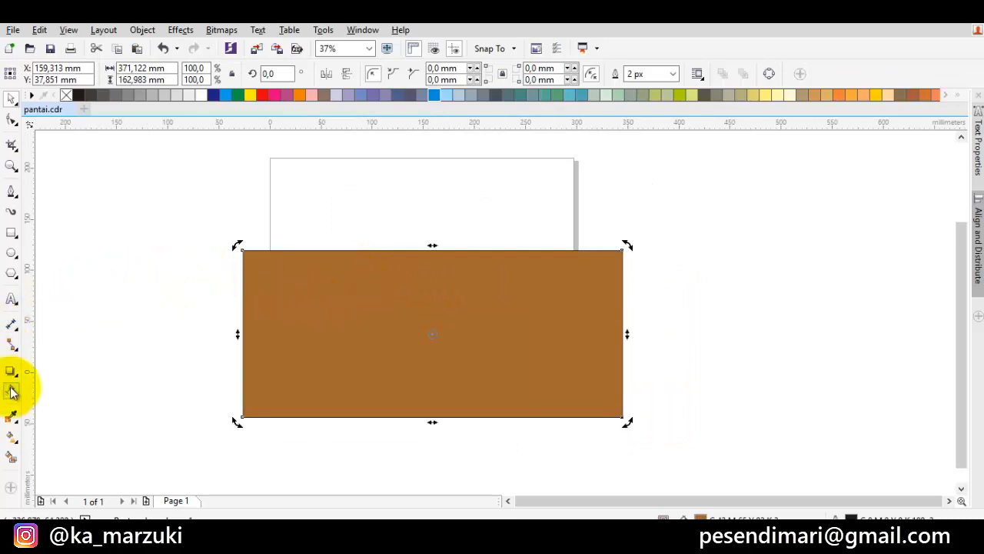
click(10, 436)
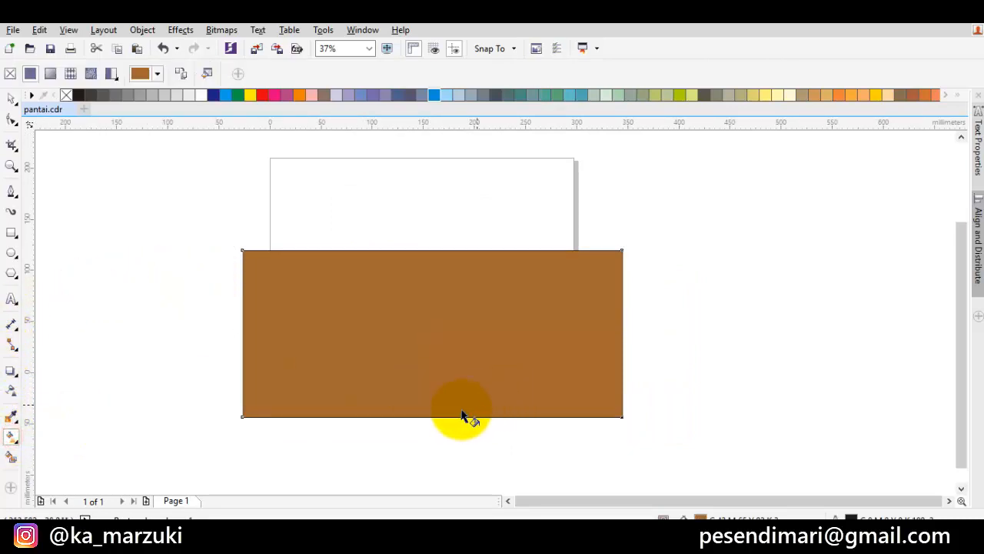
drag(452, 413, 450, 236)
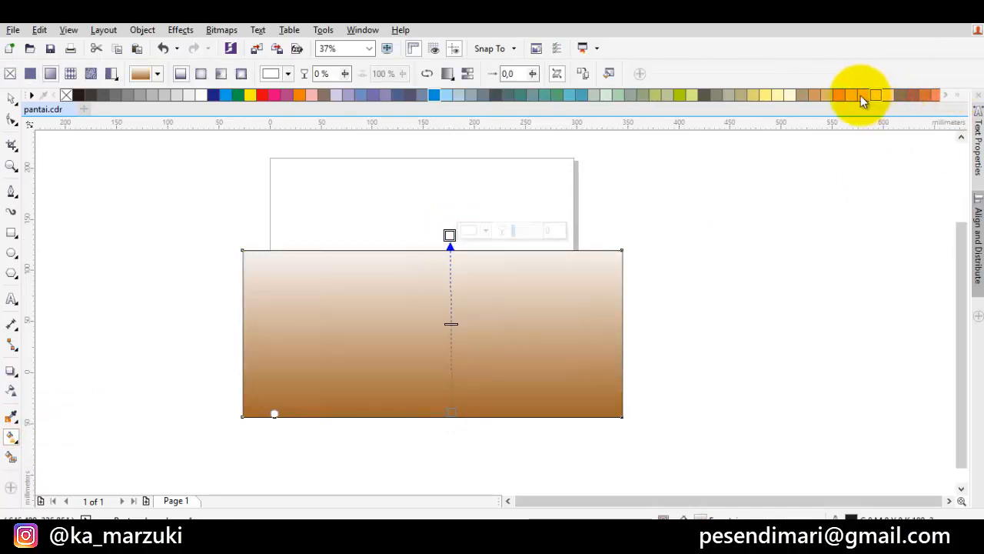
click(825, 94)
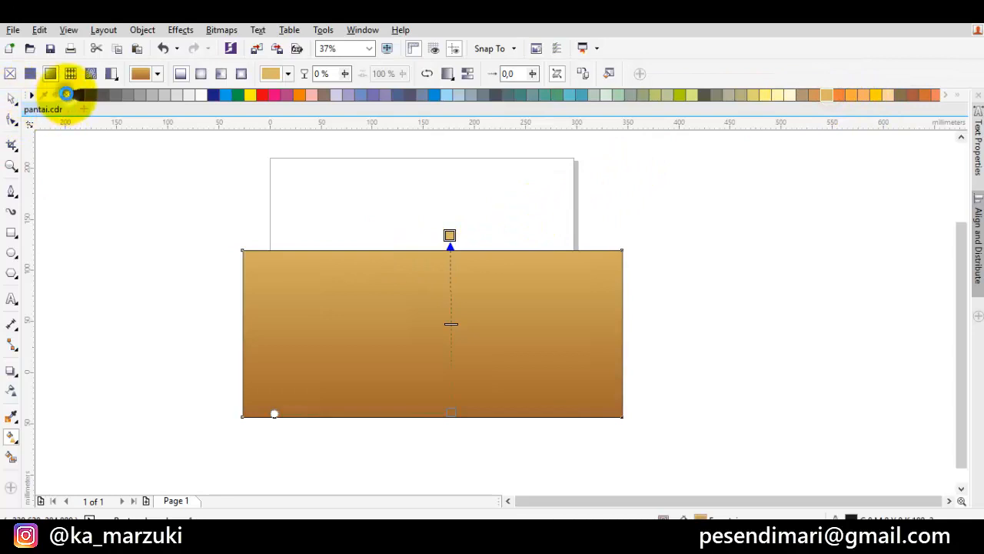
click(11, 97)
click(96, 154)
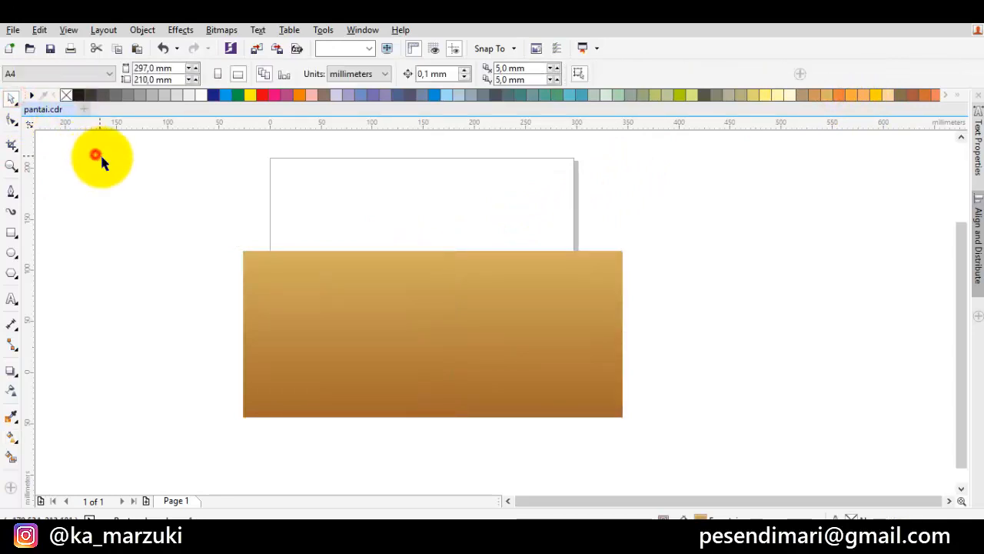
Draw a second rectangle about 389 by 82 mm across the sand's upper part, convert it to curves and show its nodes.
click(11, 232)
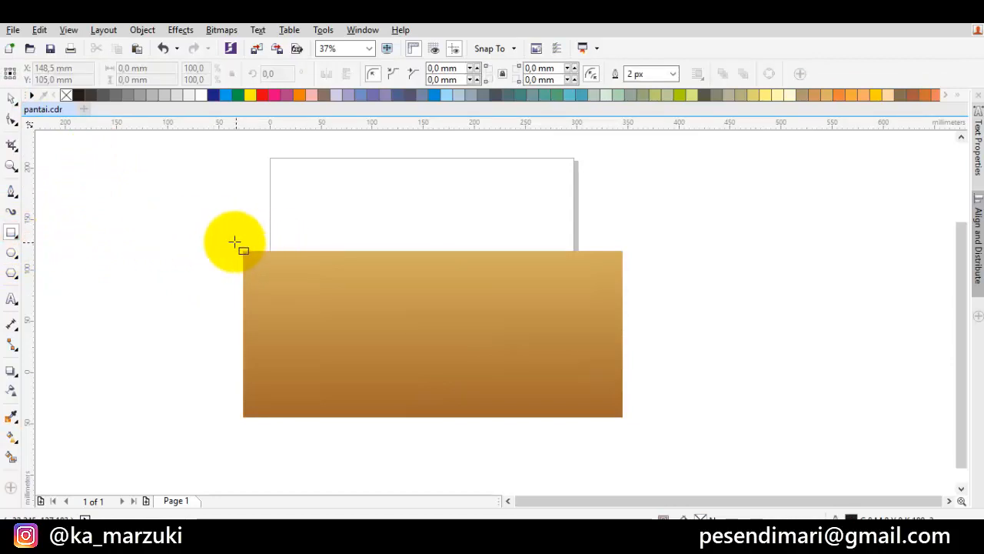
drag(232, 242, 630, 324)
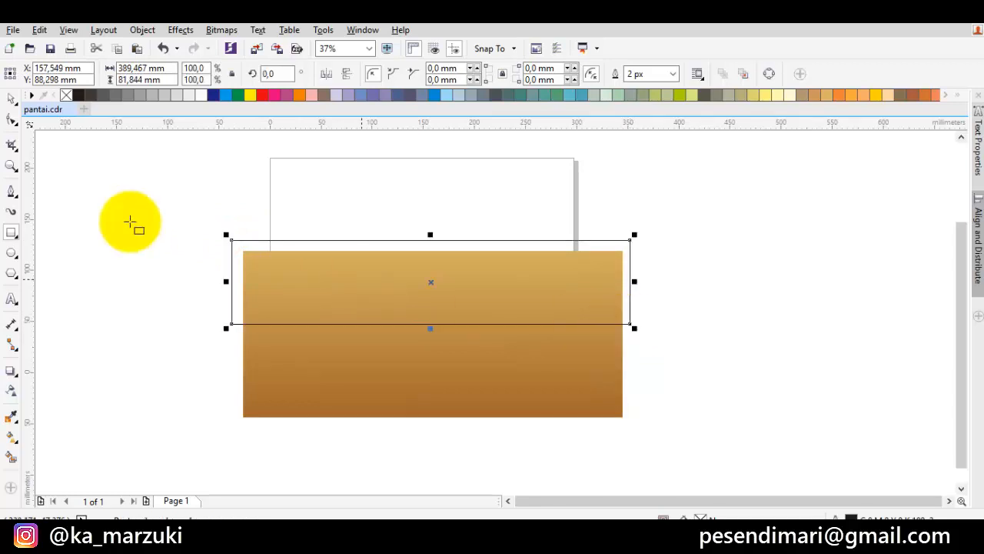
click(11, 98)
right_click(321, 280)
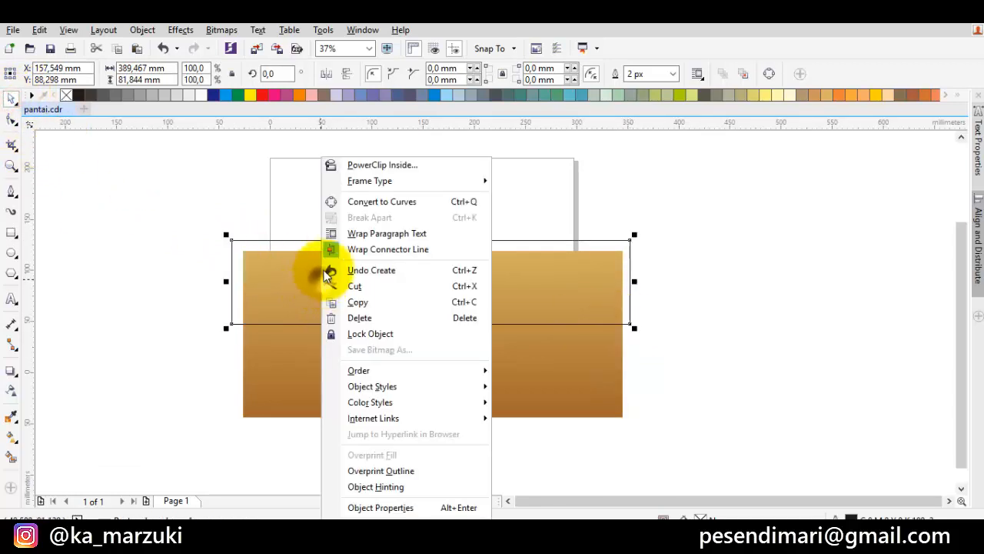
click(366, 200)
double_click(272, 281)
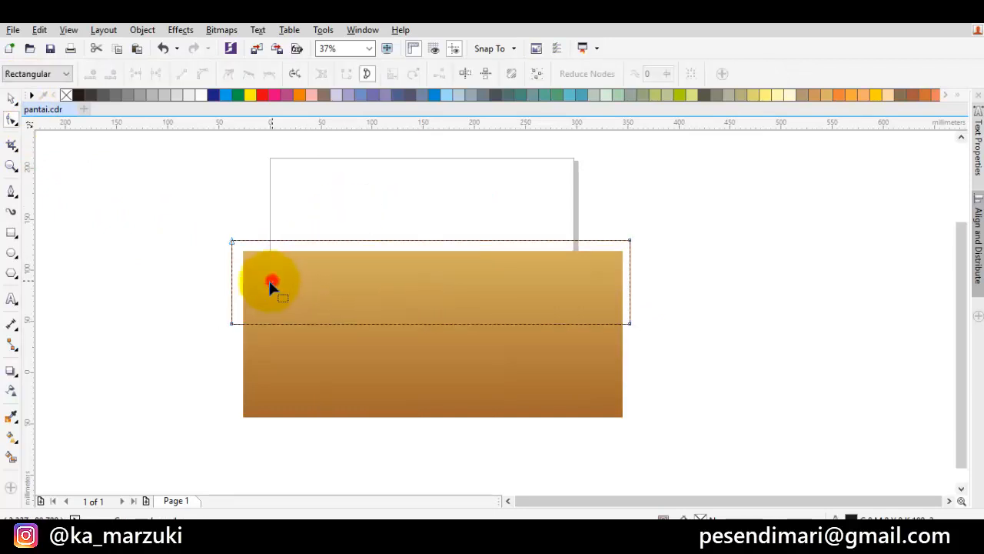
click(233, 323)
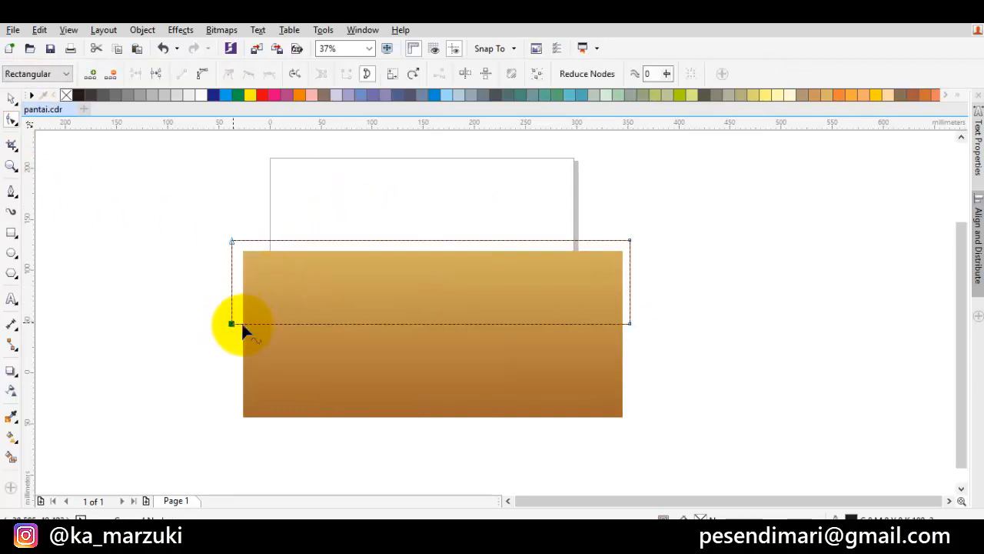
mouse_move(249, 324)
mouse_down()
mouse_move(253, 314)
mouse_move(251, 324)
mouse_up()
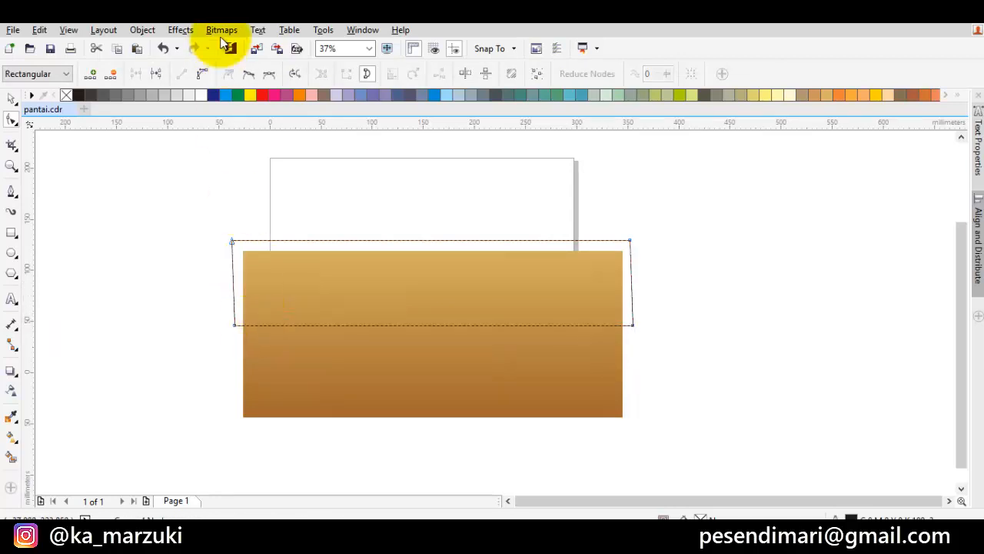
click(162, 48)
Select both lower nodes of the upper shape and convert their segments to curves.
drag(202, 286, 654, 346)
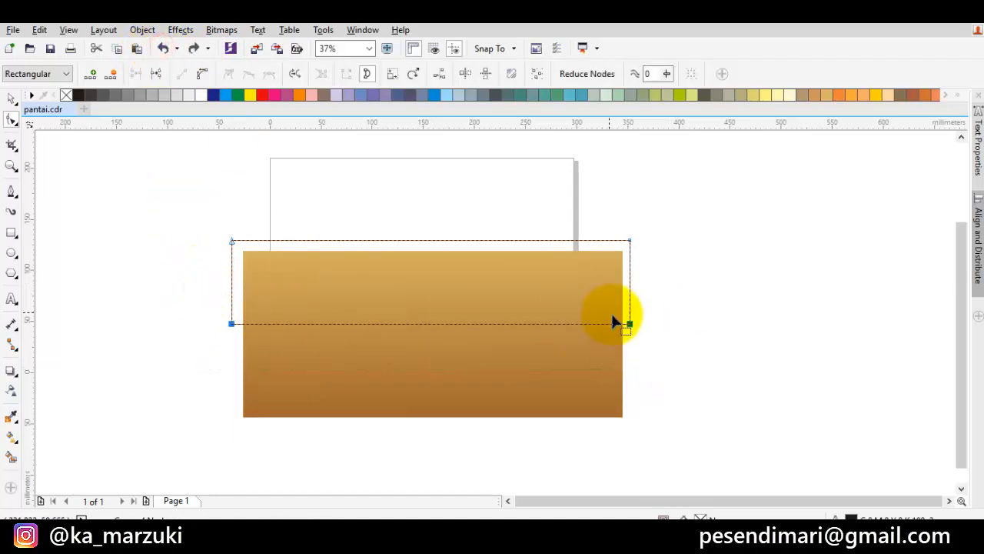
right_click(629, 326)
click(691, 137)
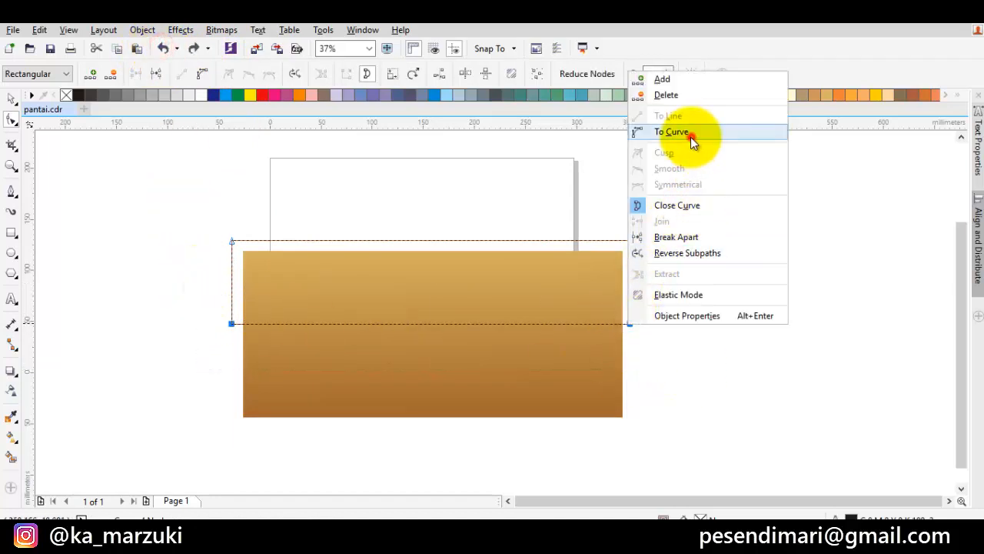
Bend the upper shape's bottom edge into a gentle wave that rises near the left and dips toward the right.
click(592, 330)
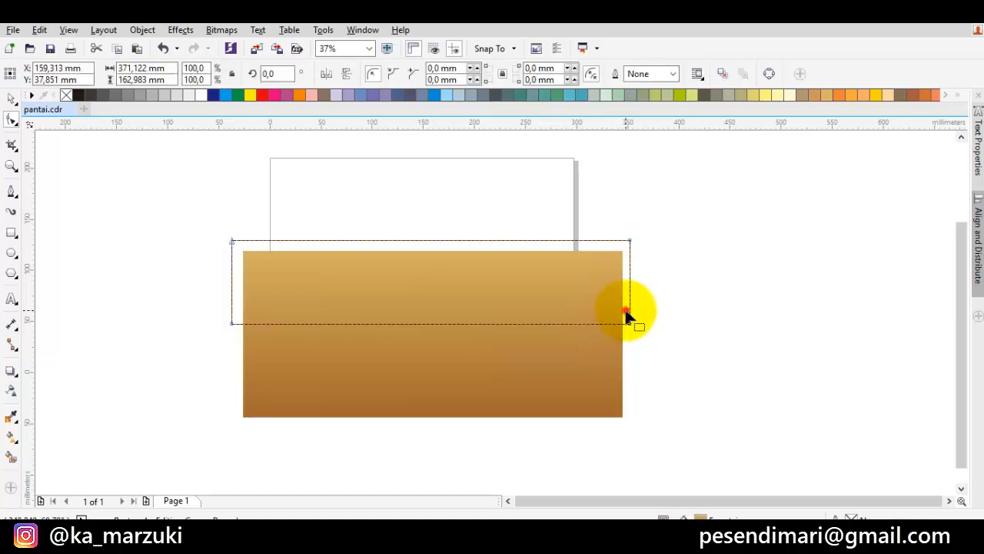
click(626, 312)
click(629, 323)
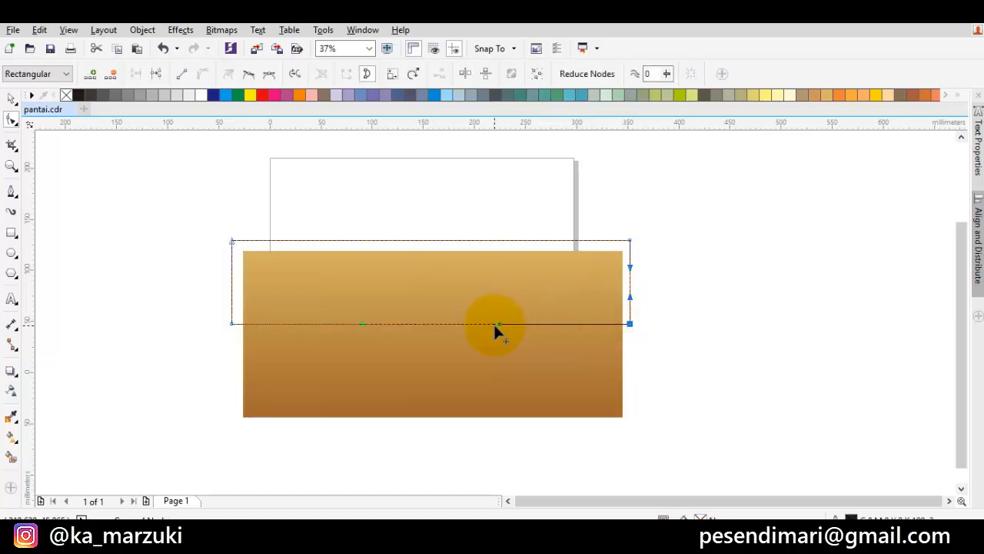
drag(495, 326, 374, 281)
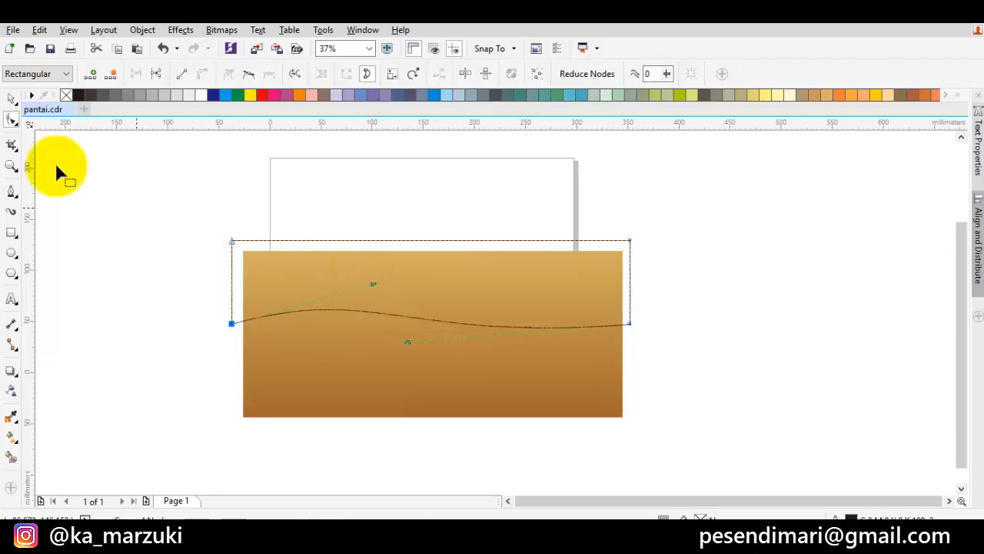
click(11, 99)
click(159, 213)
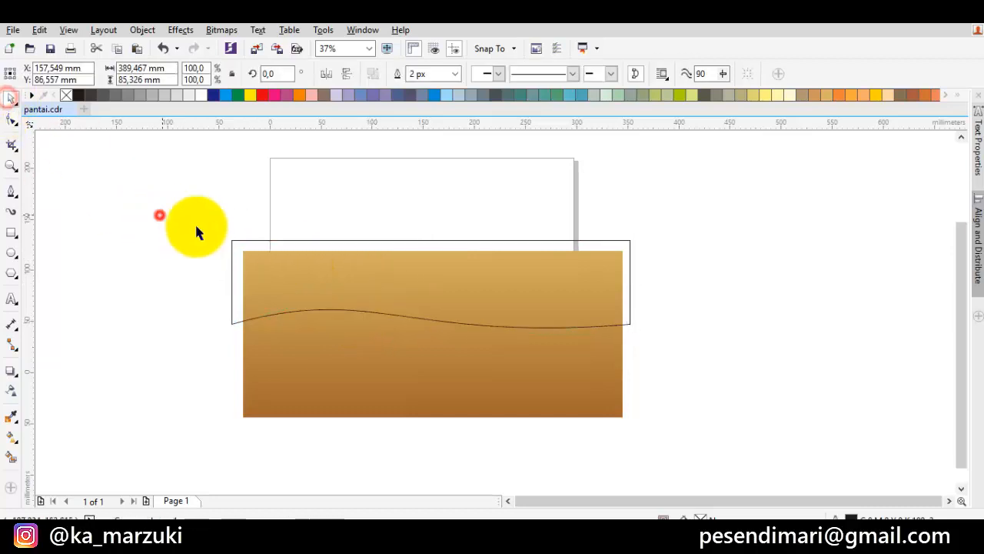
Fill the wavy shape with dark blue and remove its outline.
click(274, 243)
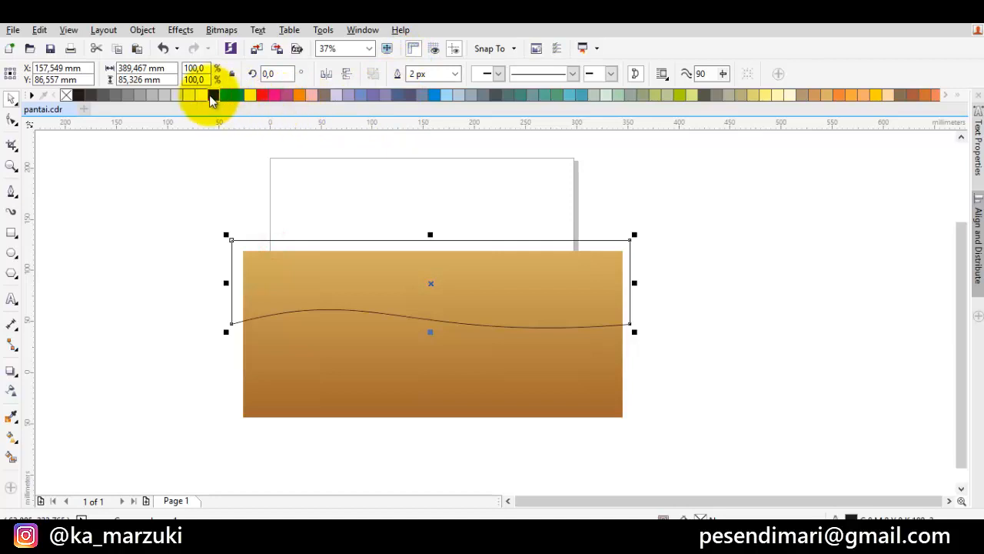
click(213, 95)
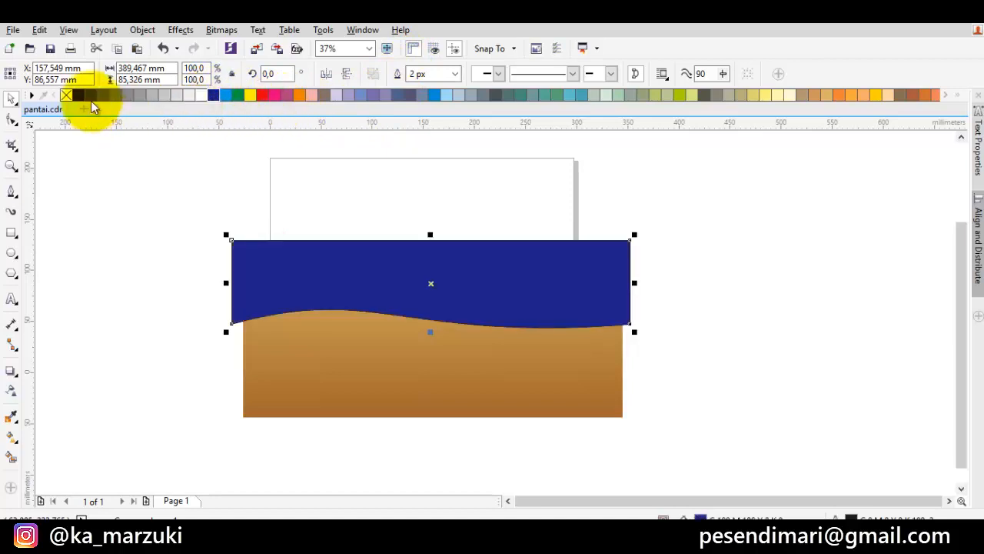
right_click(66, 95)
click(165, 153)
Apply a linear transparency to the blue shape, fading from opaque at the top to transparent at its wavy bottom edge.
drag(436, 264, 459, 239)
click(459, 240)
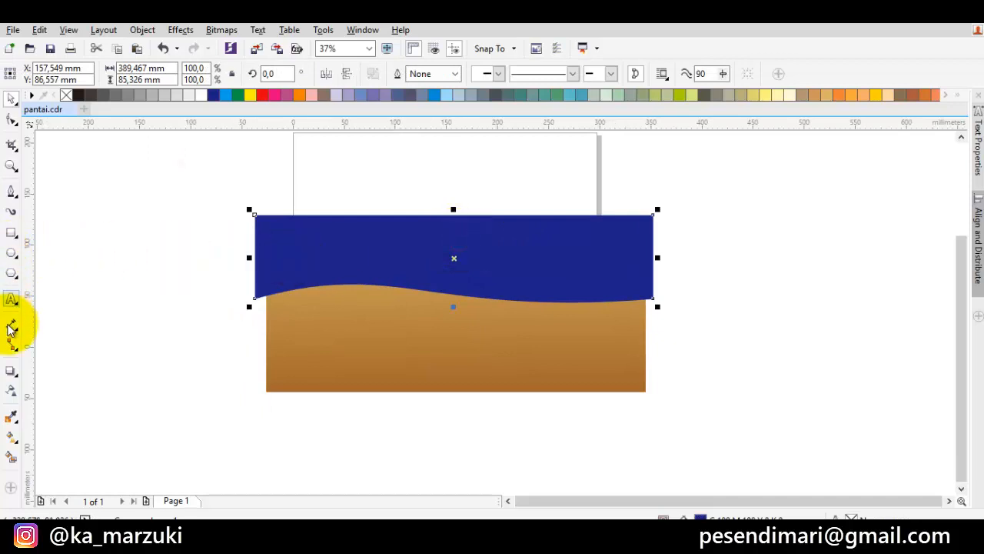
click(13, 392)
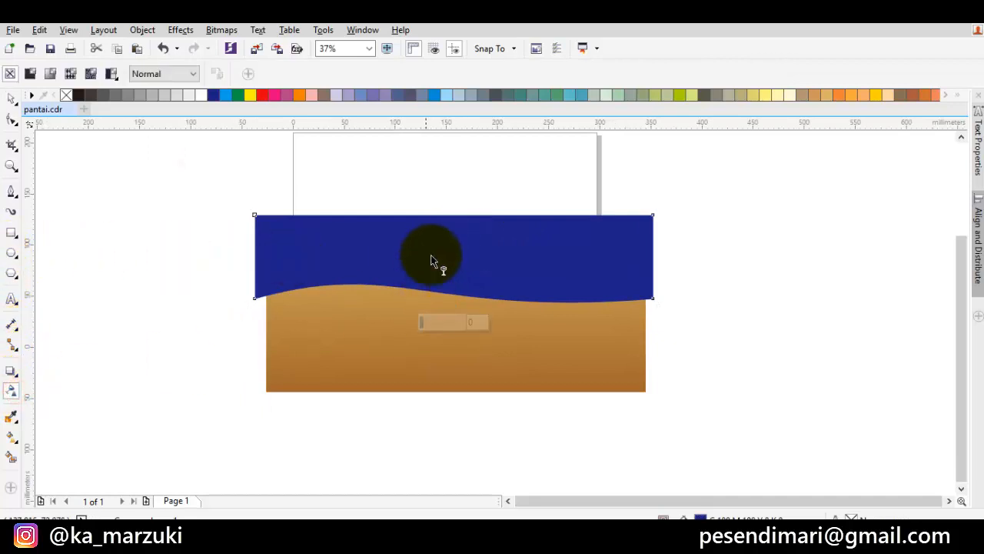
drag(433, 235, 432, 312)
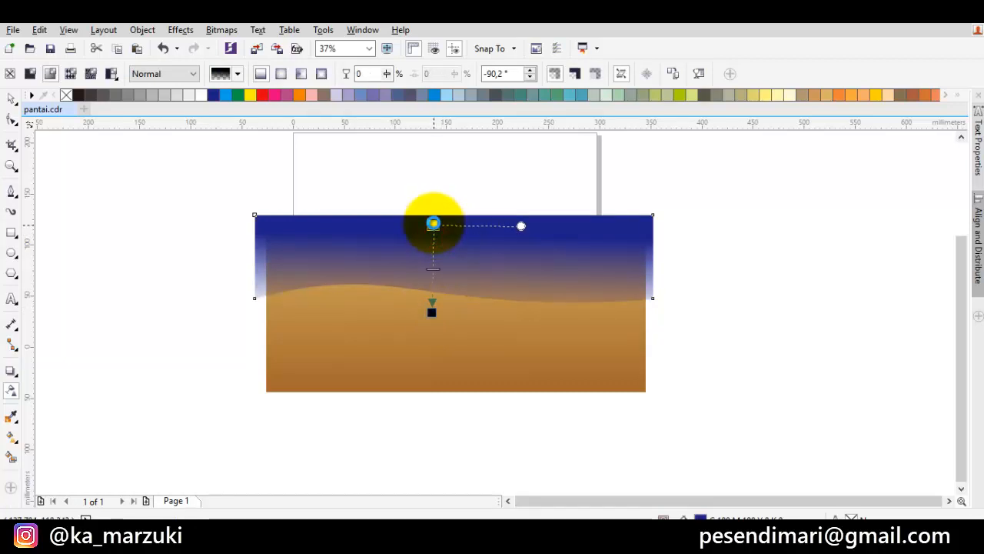
click(432, 223)
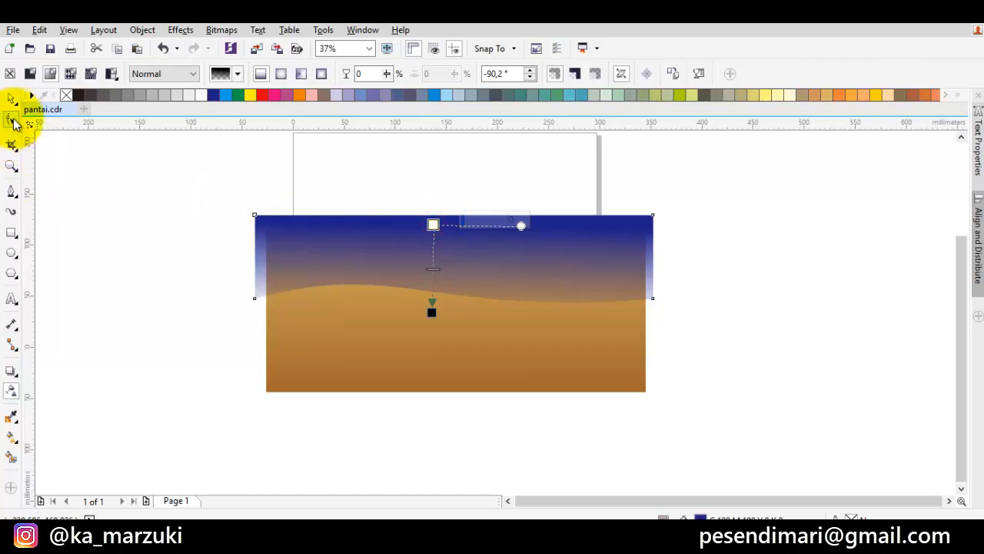
Stretch the sand rectangle upward toward the blue shape's top edge, to a height of about 171 mm.
click(19, 99)
click(431, 343)
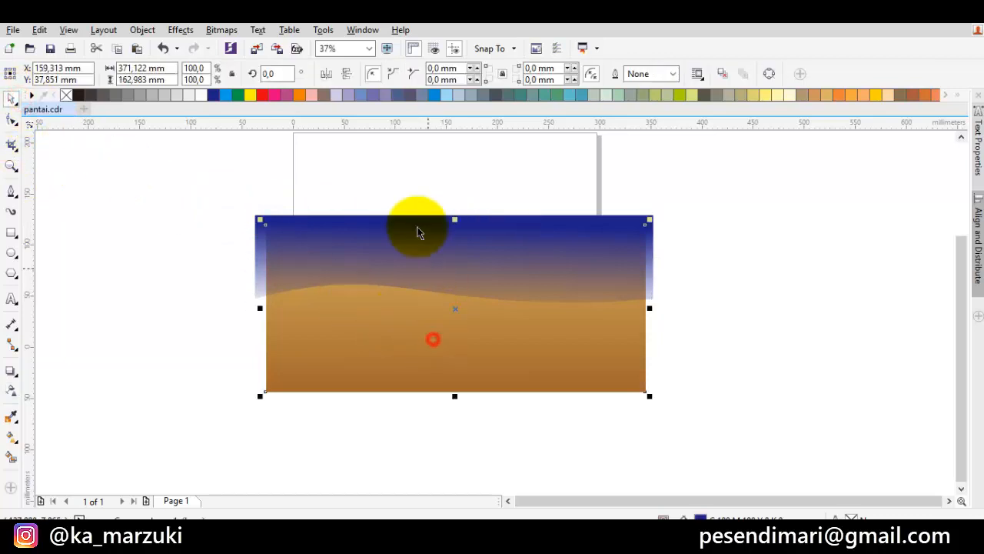
scroll(431, 225, up, 2)
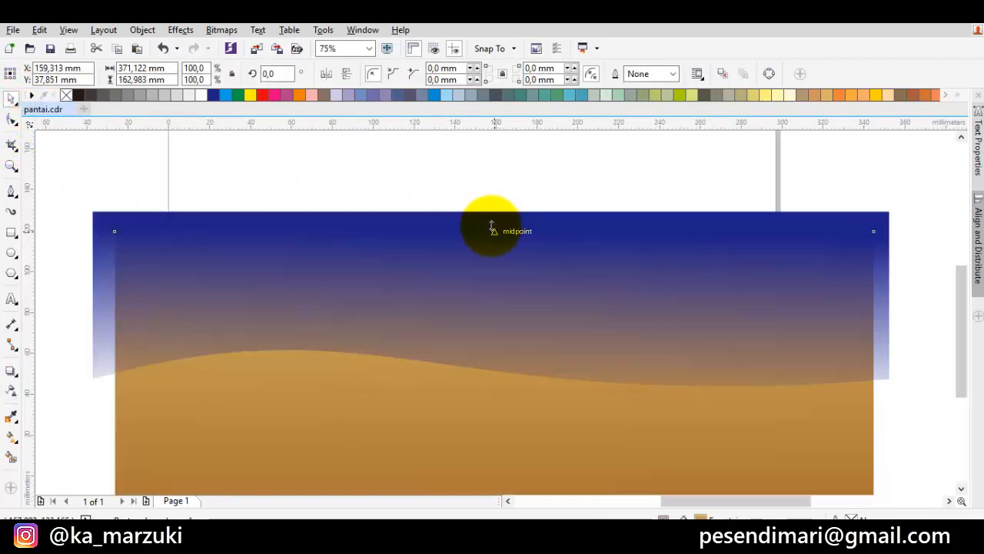
scroll(496, 223, up, 3)
scroll(507, 189, down, 5)
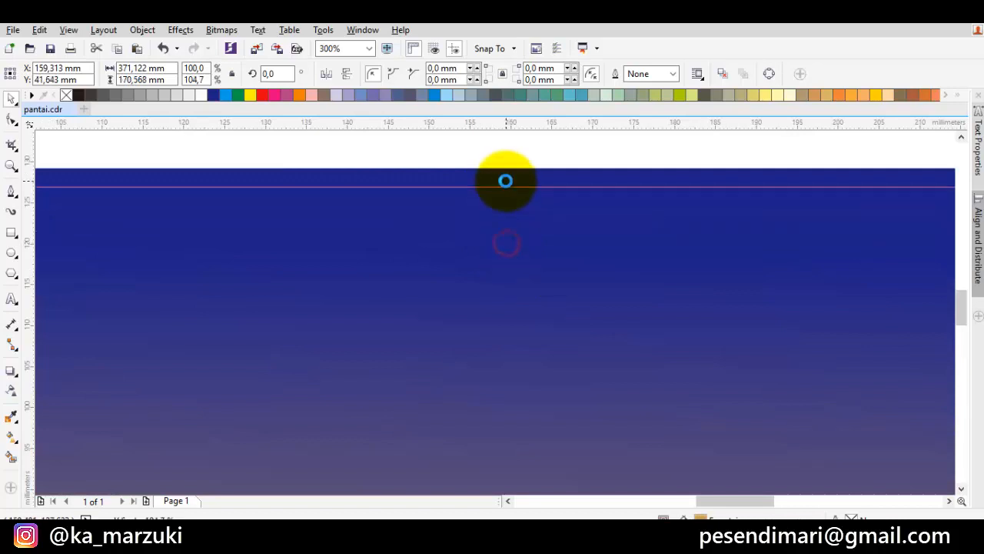
key(Escape)
scroll(590, 246, up, 1)
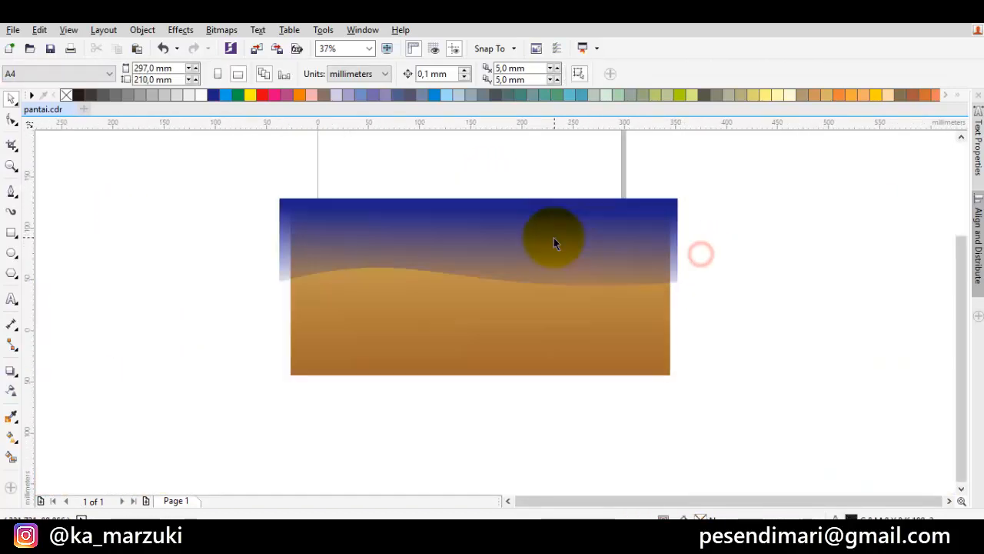
Add two intermediate colour stops to the vertical gradient of the sand rectangle.
click(454, 300)
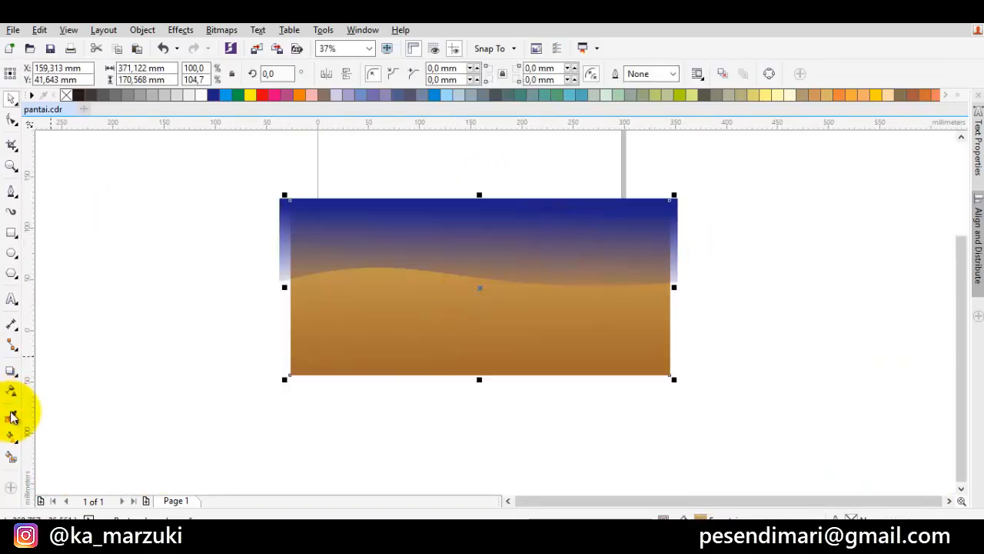
click(15, 437)
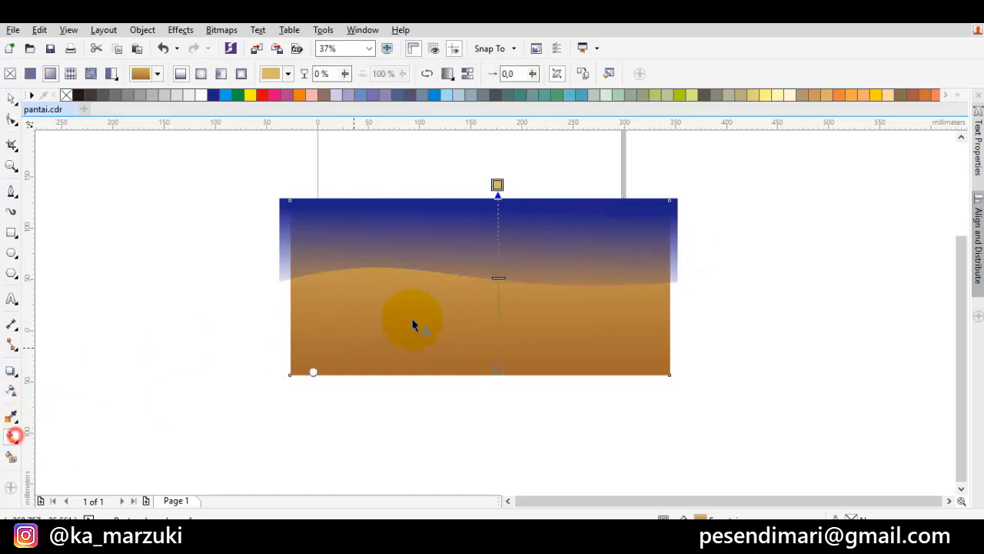
double_click(499, 296)
double_click(499, 252)
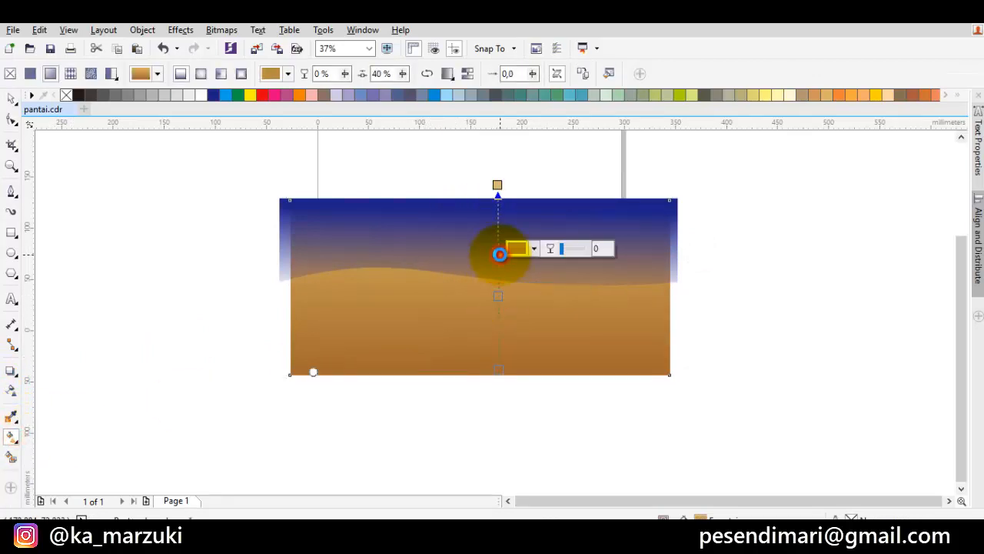
Recolour the sand gradient's uppermost stop light blue, lower its handle to just inside the shape, and move the upper intermediate stop to 62%.
click(497, 183)
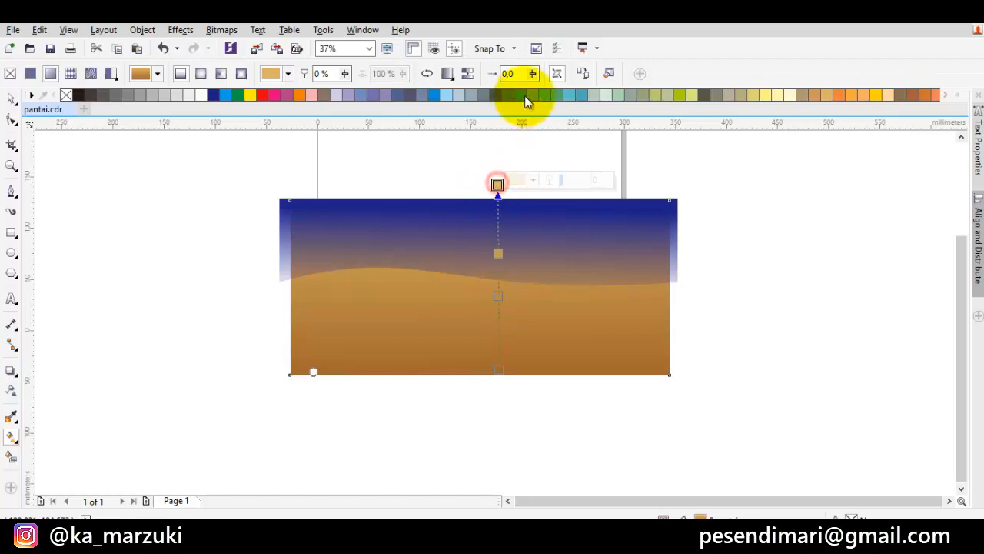
click(569, 95)
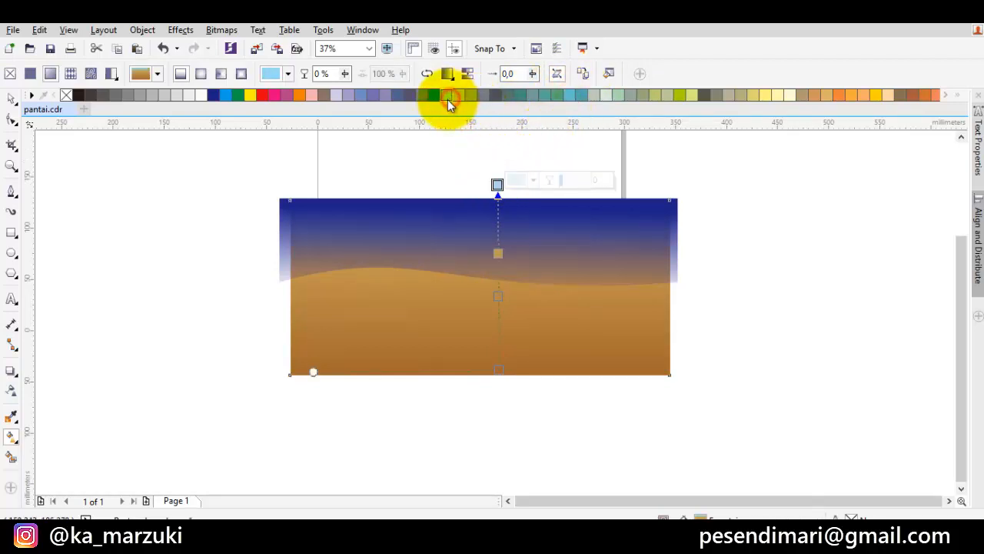
click(448, 98)
drag(496, 184, 502, 206)
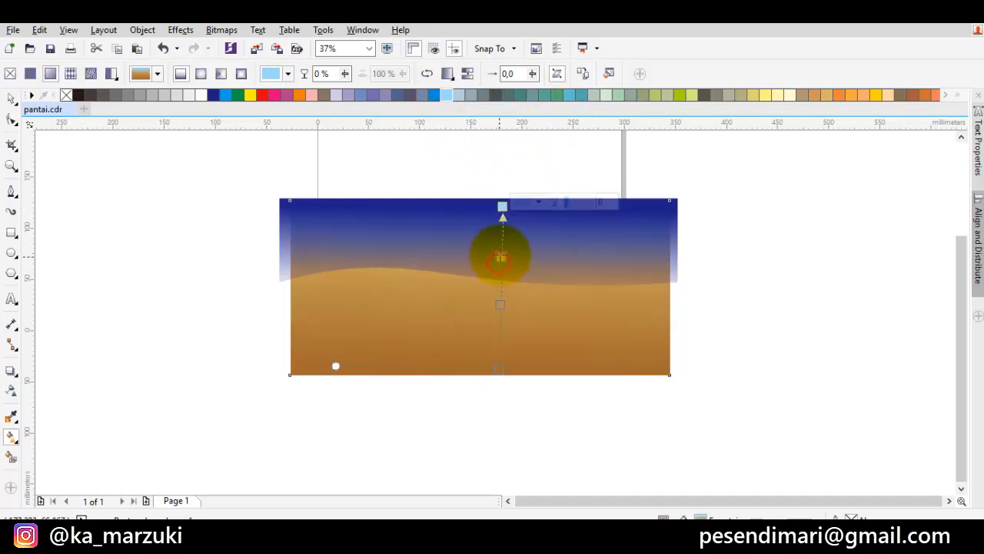
click(499, 258)
drag(501, 268, 501, 269)
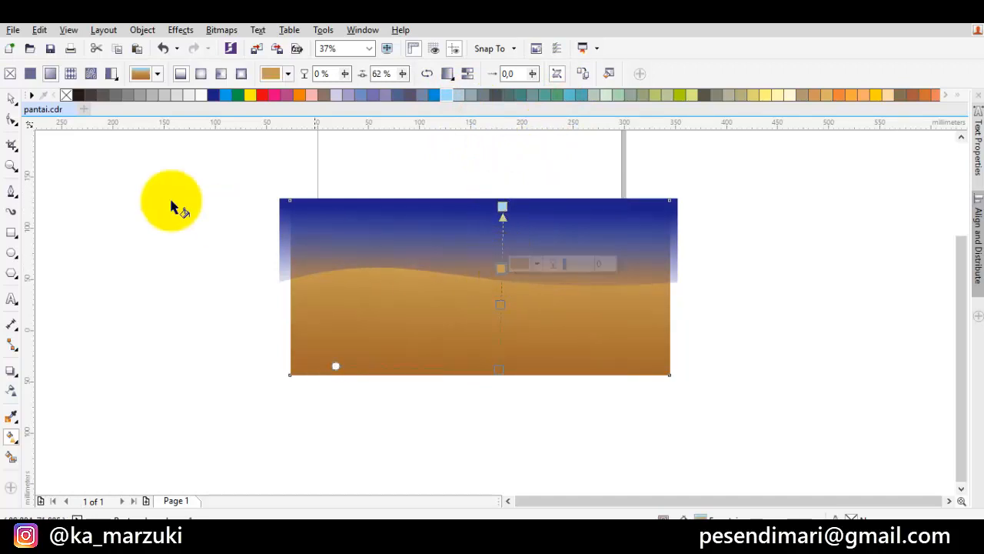
Lower the bottom nodes of the blue sea shape so its wavy edge reaches further down over the sand.
click(16, 102)
click(370, 248)
key(F10)
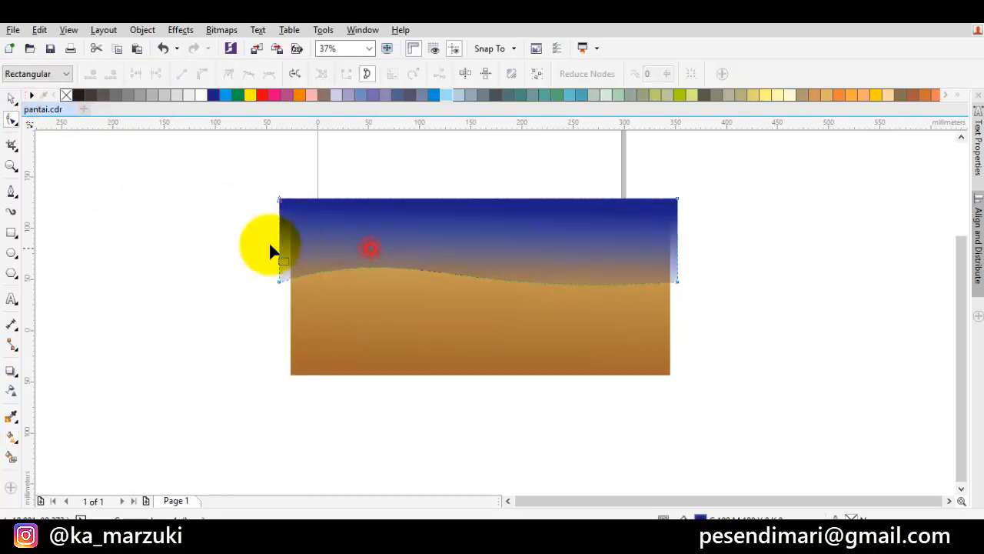
drag(713, 316, 711, 316)
drag(676, 282, 681, 313)
click(711, 289)
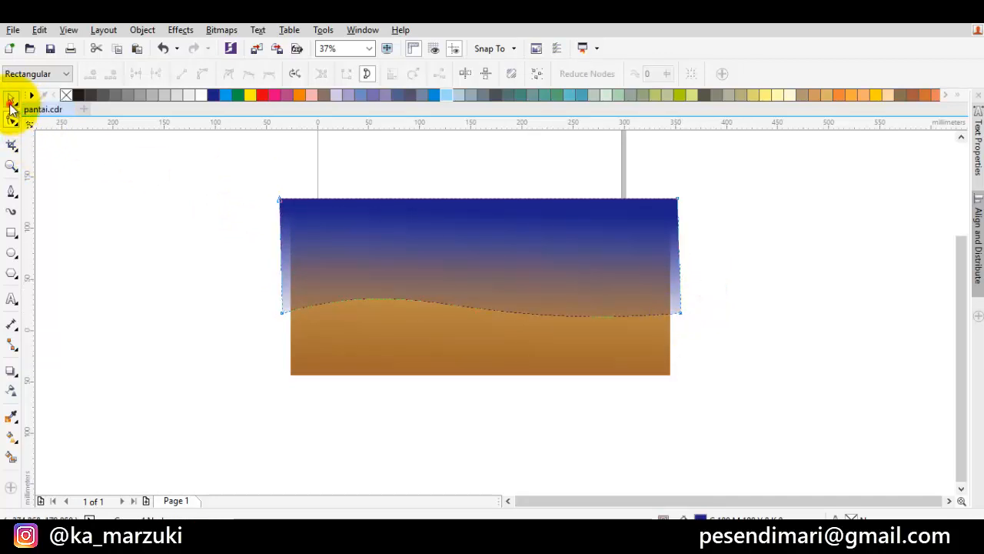
Move the start of the sea shape's transparency up close to its upper edge.
click(12, 98)
click(401, 228)
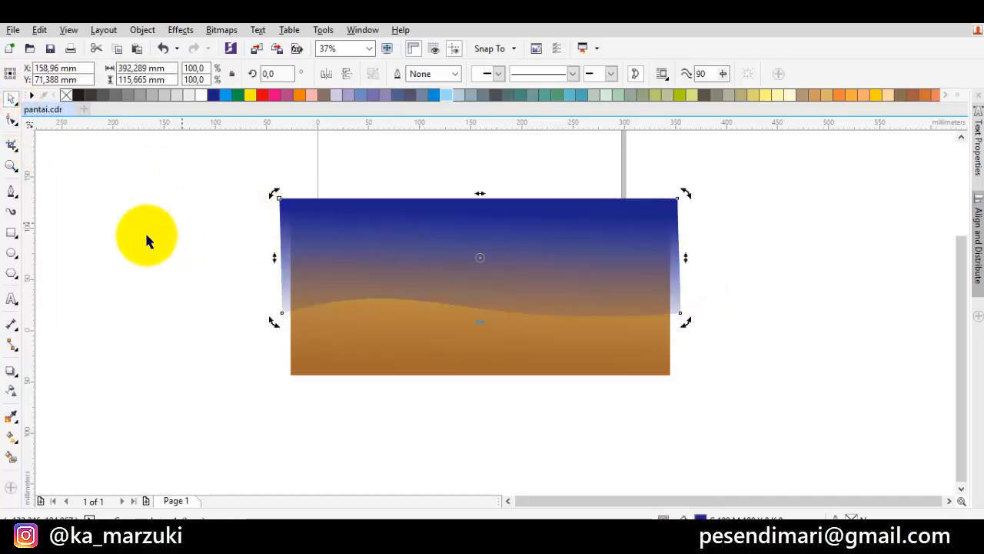
click(13, 434)
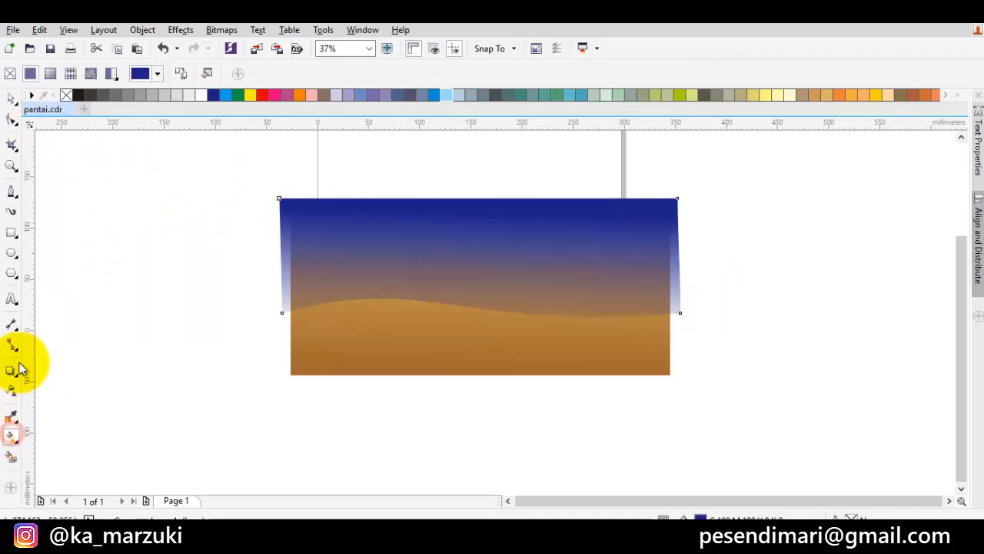
click(16, 393)
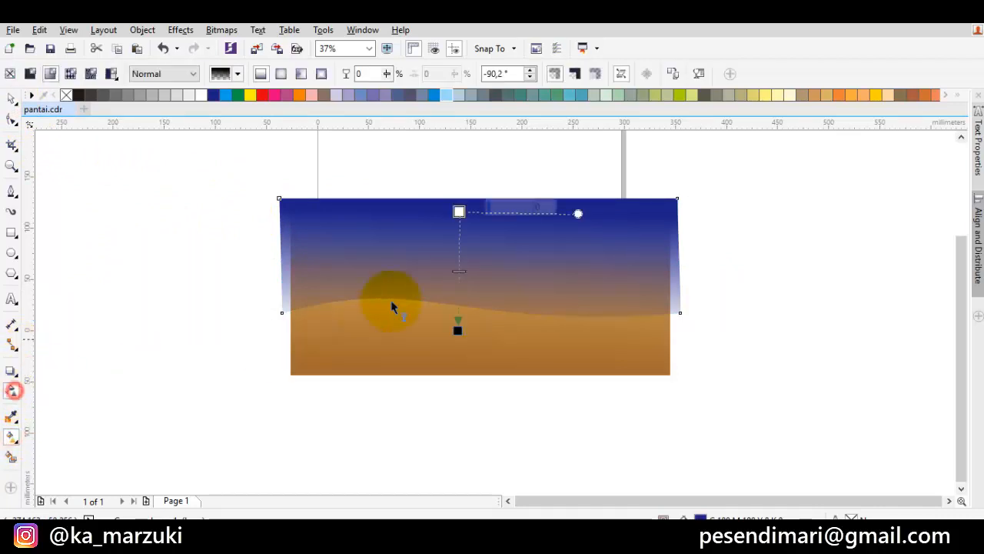
mouse_move(459, 211)
mouse_down()
mouse_move(460, 198)
mouse_move(455, 208)
mouse_up()
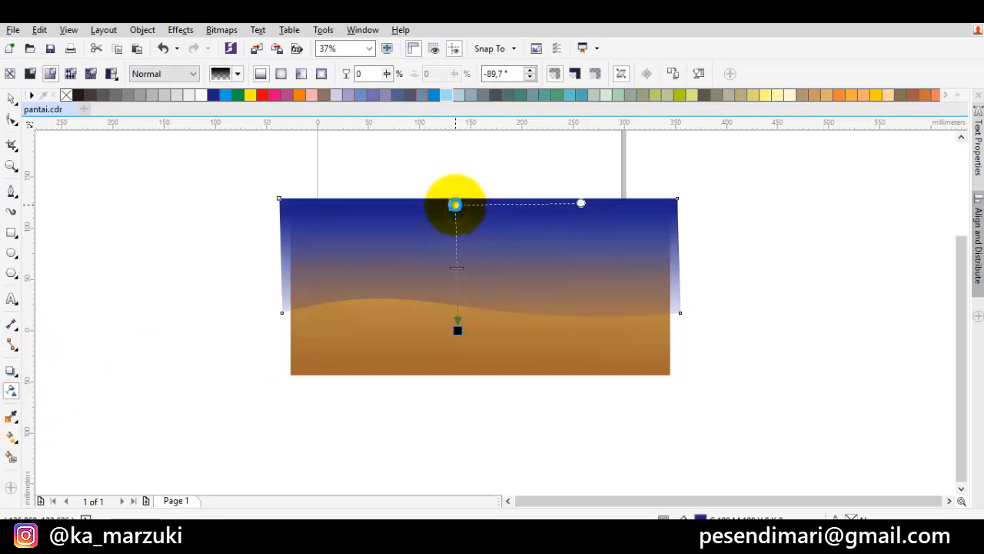
click(11, 98)
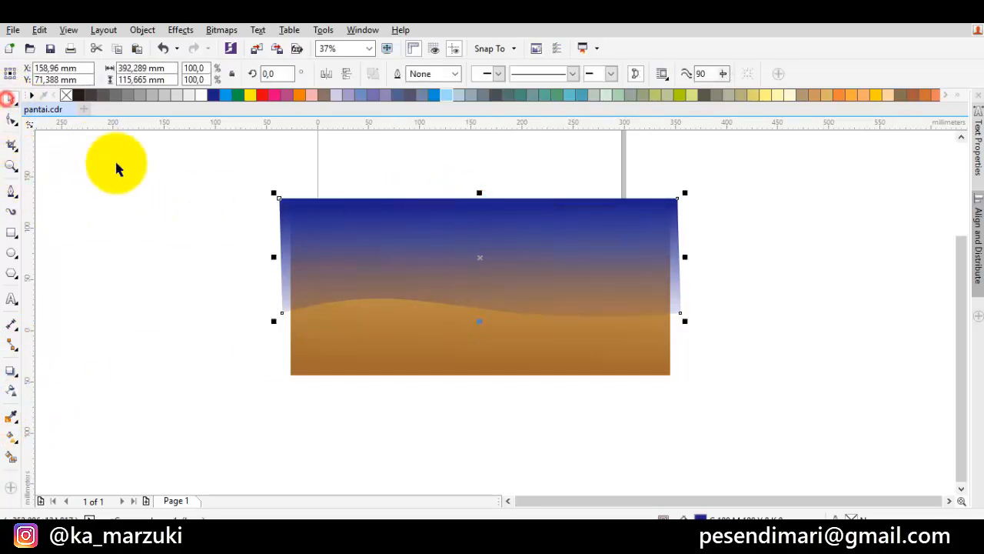
click(117, 168)
Apply a vertical linear gradient to the sea shape, from dark blue at its upper edge to light blue at the wavy shoreline.
click(11, 434)
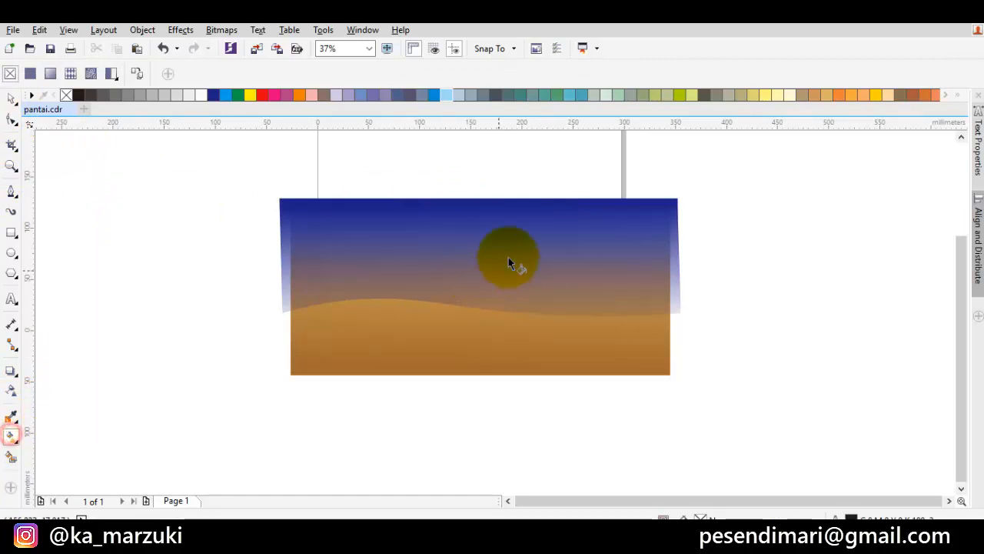
drag(509, 257, 490, 313)
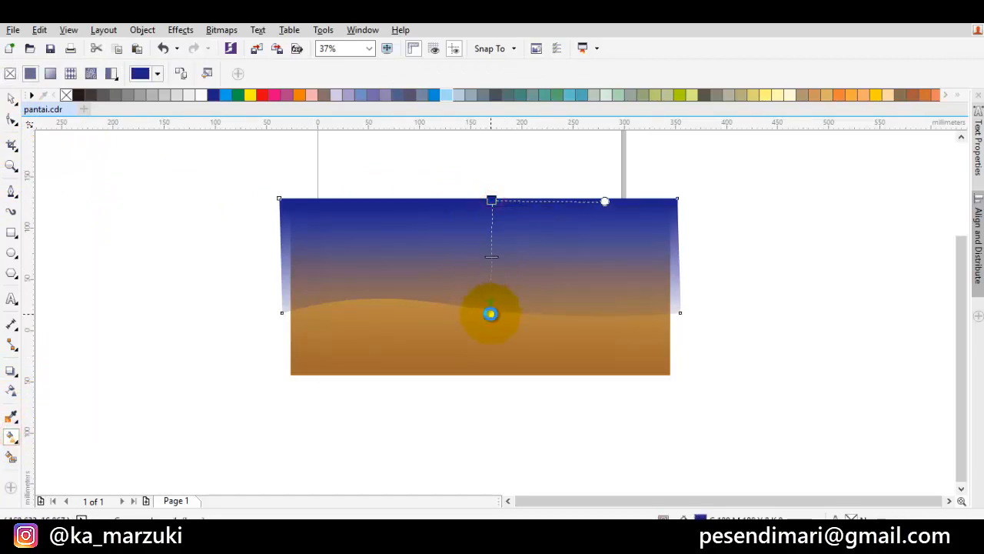
click(491, 314)
click(568, 96)
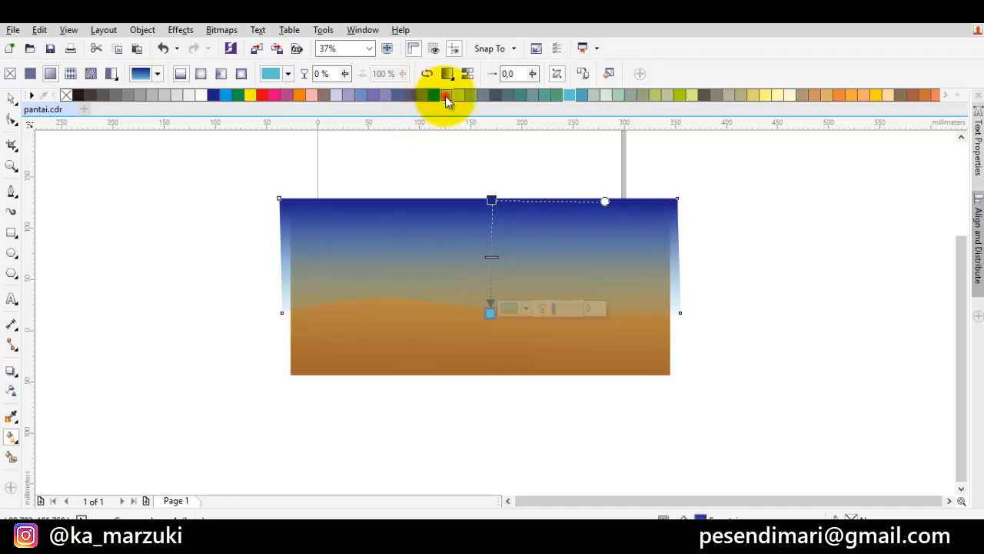
click(445, 96)
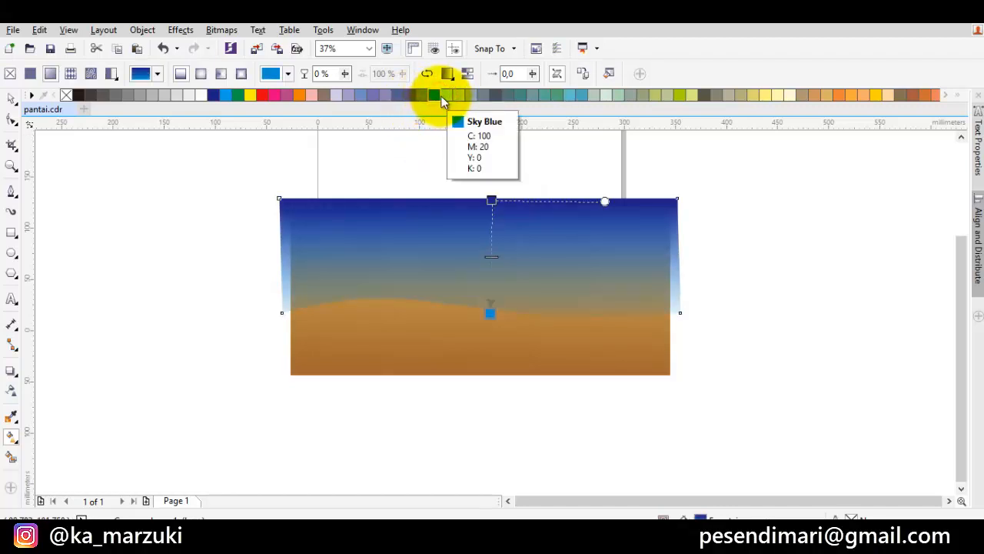
click(445, 94)
drag(477, 159, 490, 197)
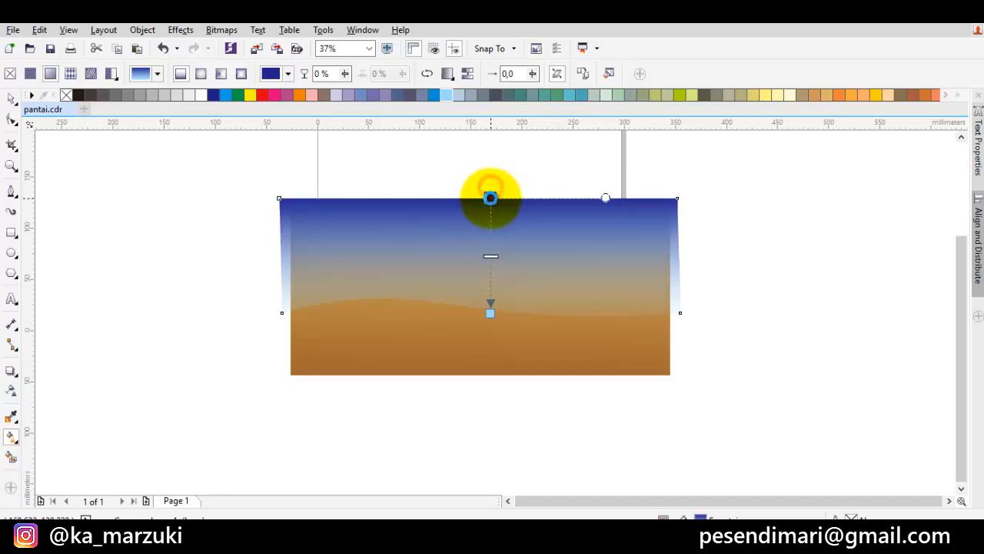
click(12, 98)
click(176, 156)
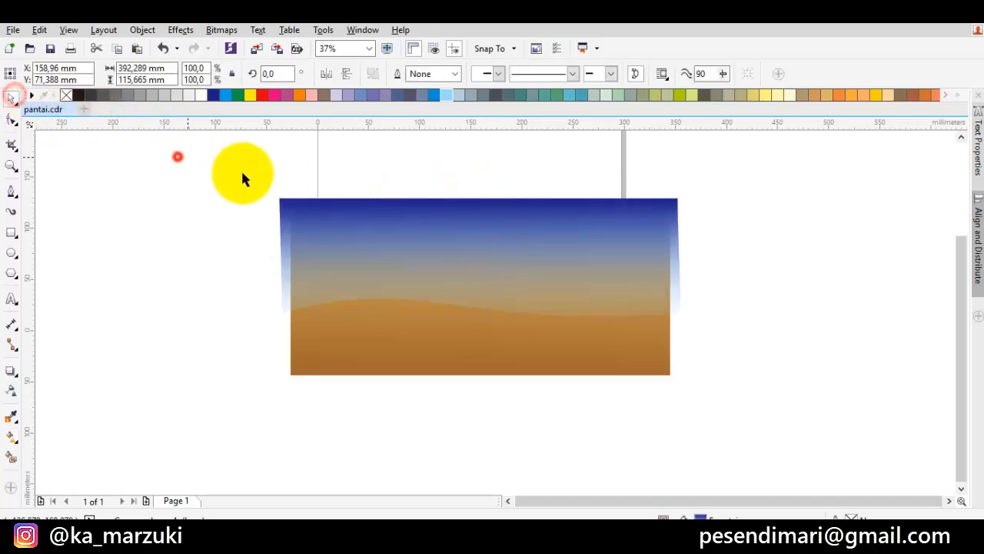
Shorten the sea's transparency gradient to start slightly below the upper edge and end near the wavy shoreline.
scroll(393, 208, down, 2)
scroll(410, 210, up, 1)
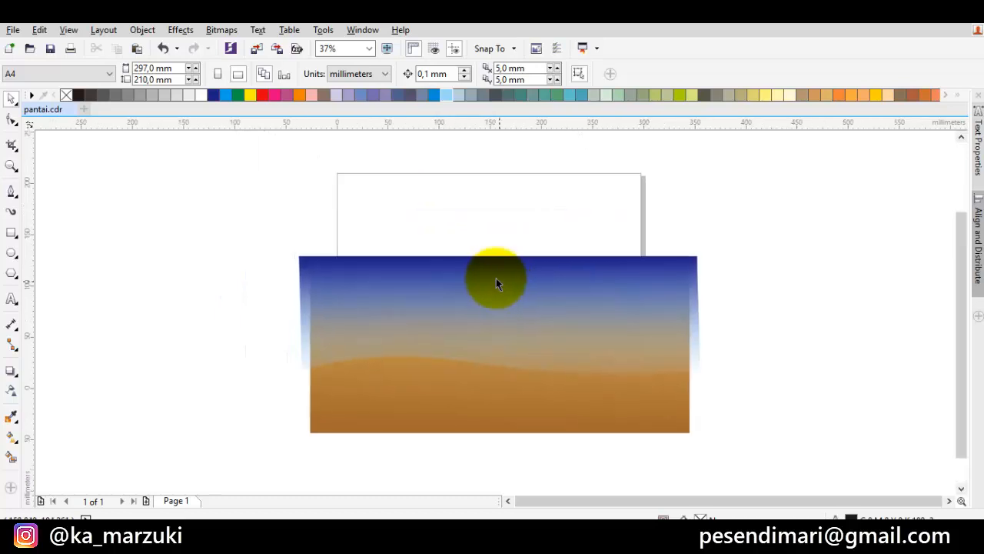
scroll(504, 270, up, 1)
drag(512, 268, 464, 259)
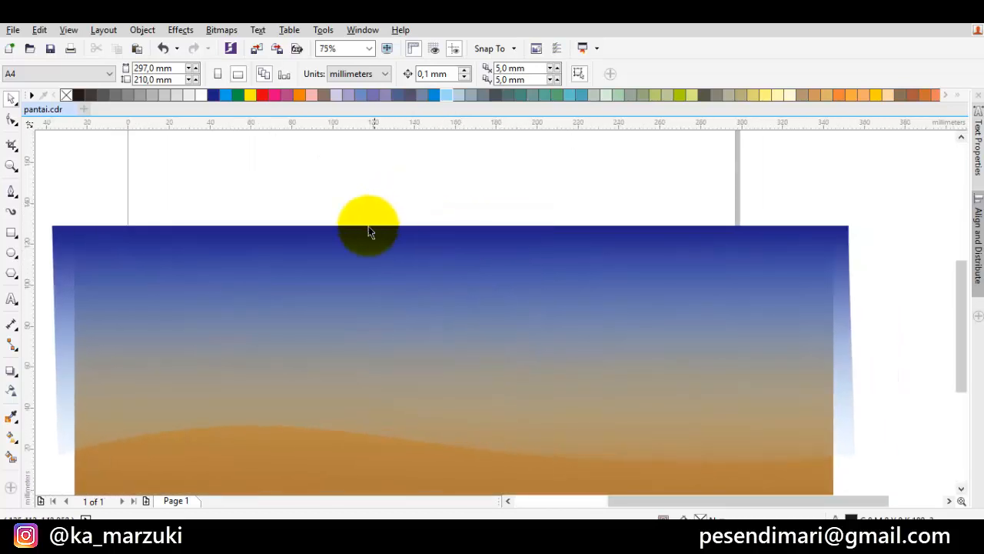
scroll(368, 226, down, 1)
mouse_move(403, 277)
mouse_down()
mouse_move(408, 297)
mouse_move(386, 274)
mouse_up()
click(376, 285)
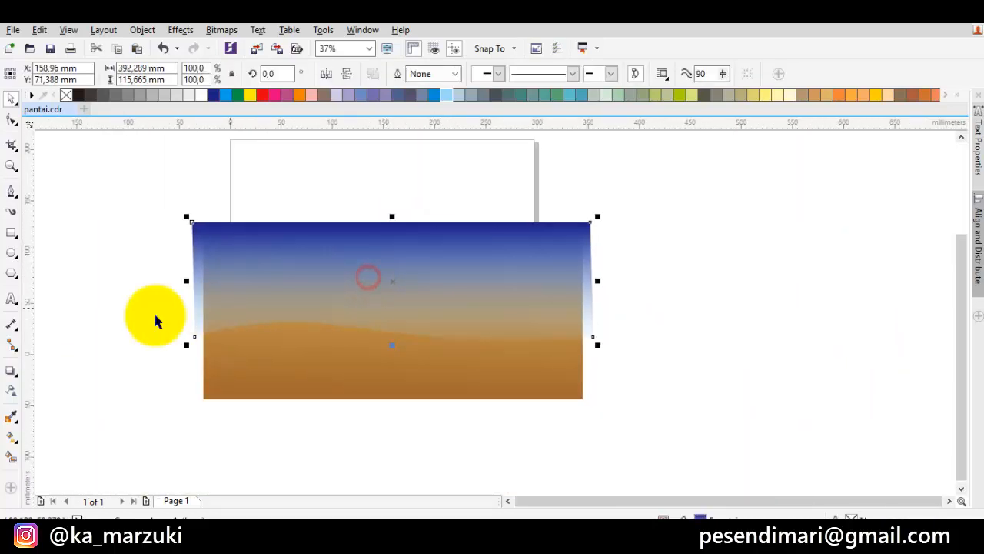
click(11, 392)
click(378, 355)
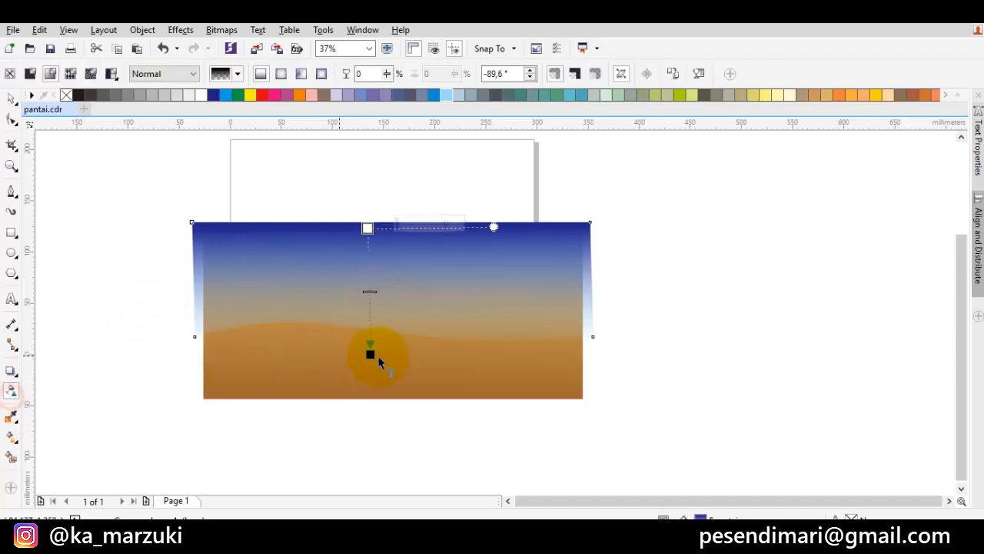
drag(371, 350, 373, 332)
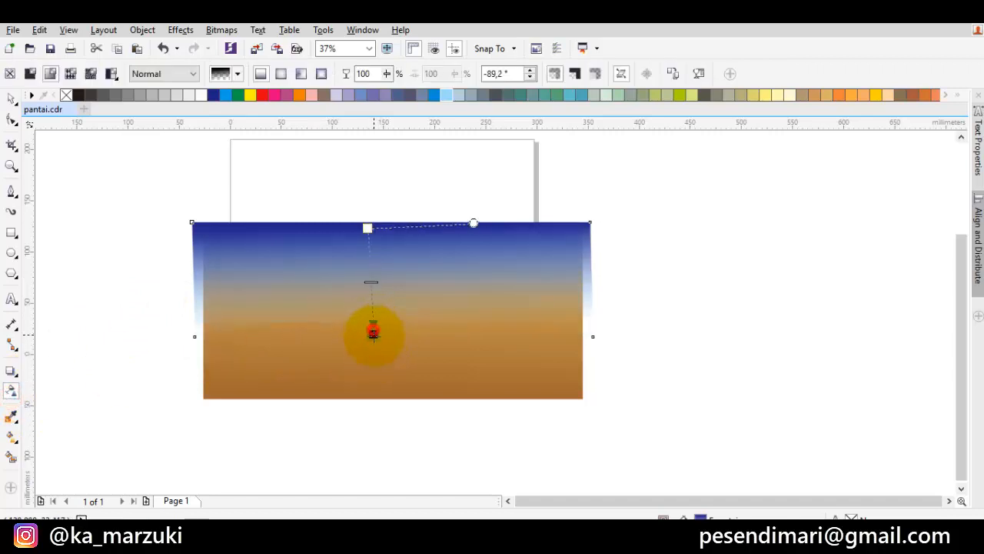
click(371, 285)
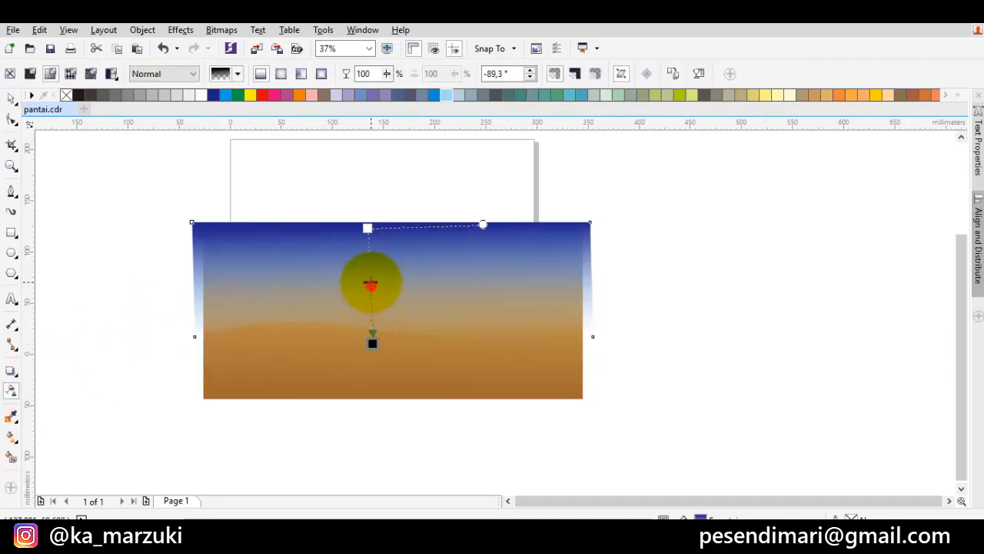
drag(366, 349, 367, 332)
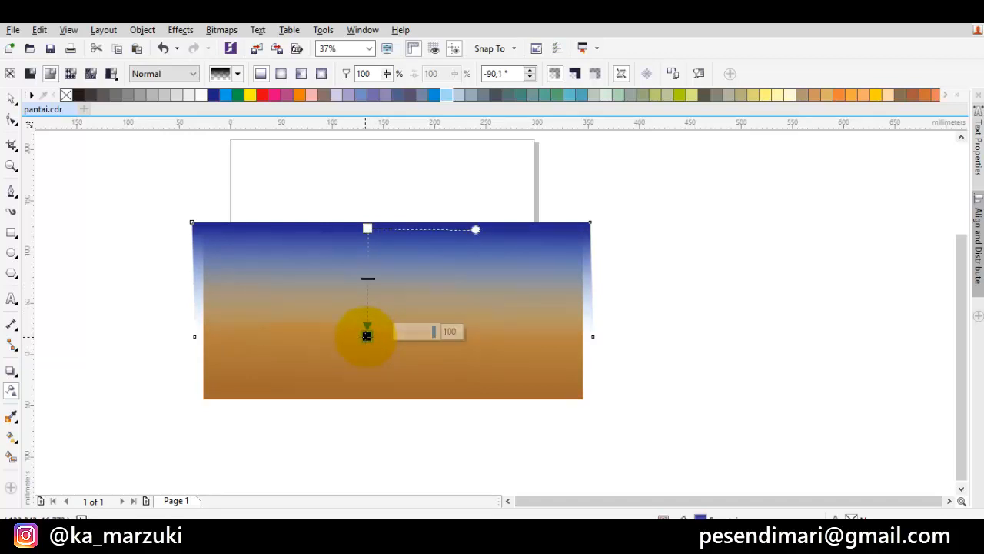
drag(367, 229, 372, 234)
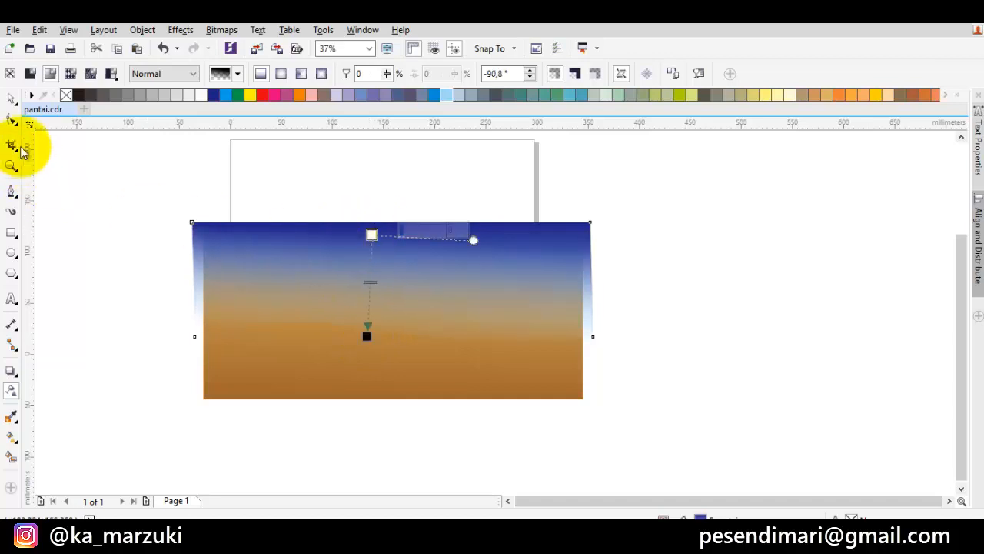
click(11, 99)
click(80, 168)
scroll(239, 279, down, 2)
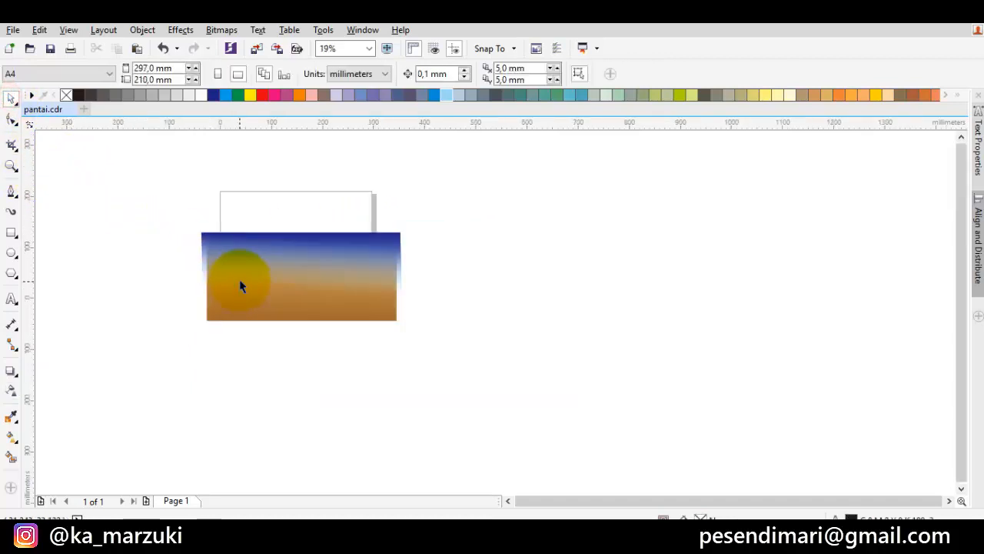
scroll(239, 279, up, 2)
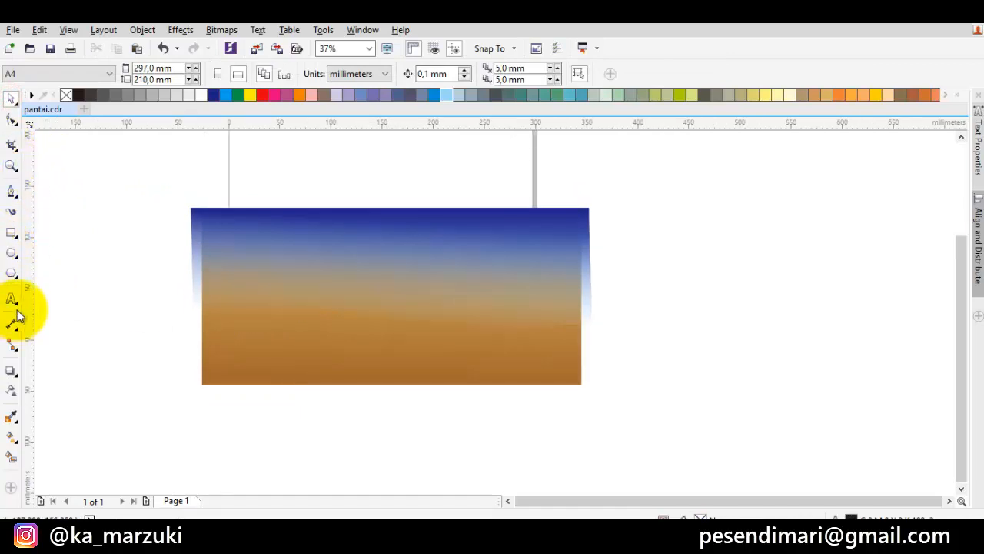
click(12, 191)
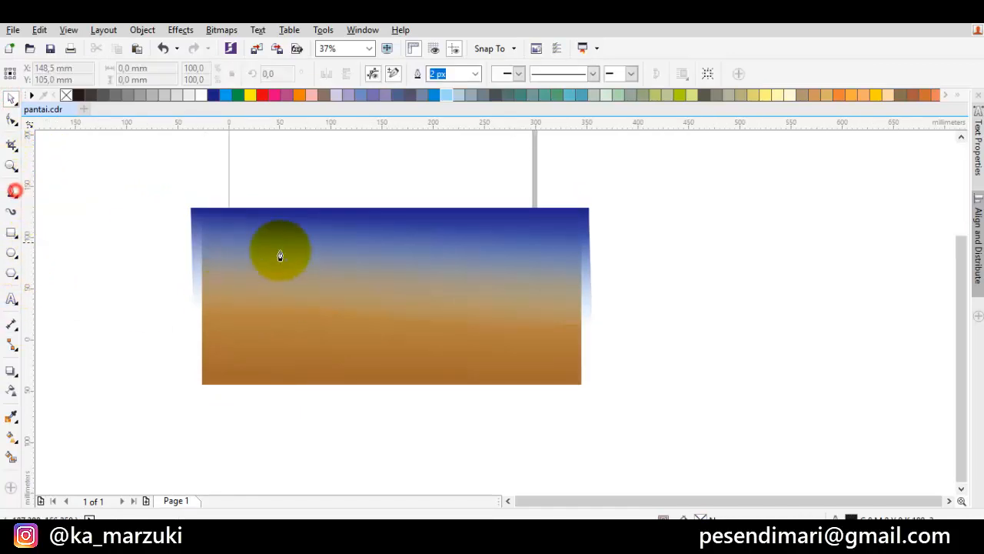
scroll(305, 248, up, 1)
drag(306, 248, 348, 264)
drag(206, 217, 201, 249)
scroll(267, 257, down, 1)
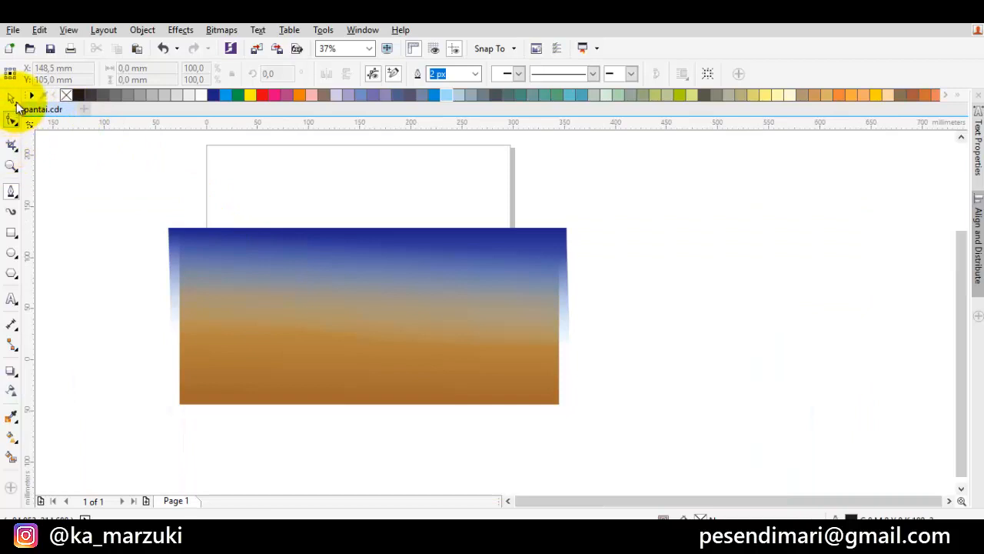
click(16, 101)
click(94, 157)
drag(200, 249, 220, 297)
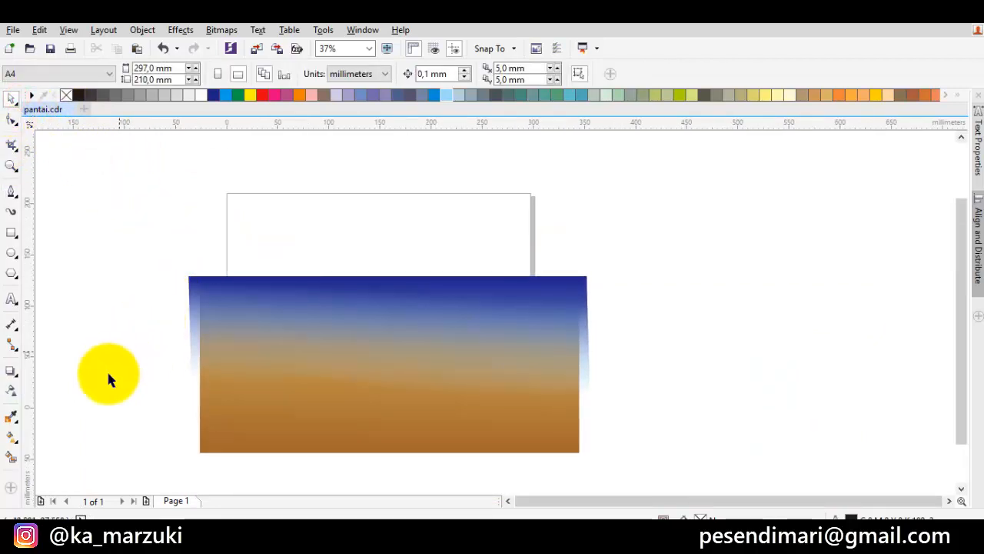
Draw a rectangle of about 308 x 233 mm over the page, spanning the empty area above the sea down into the sand.
click(12, 232)
drag(231, 419, 534, 190)
drag(542, 184, 546, 182)
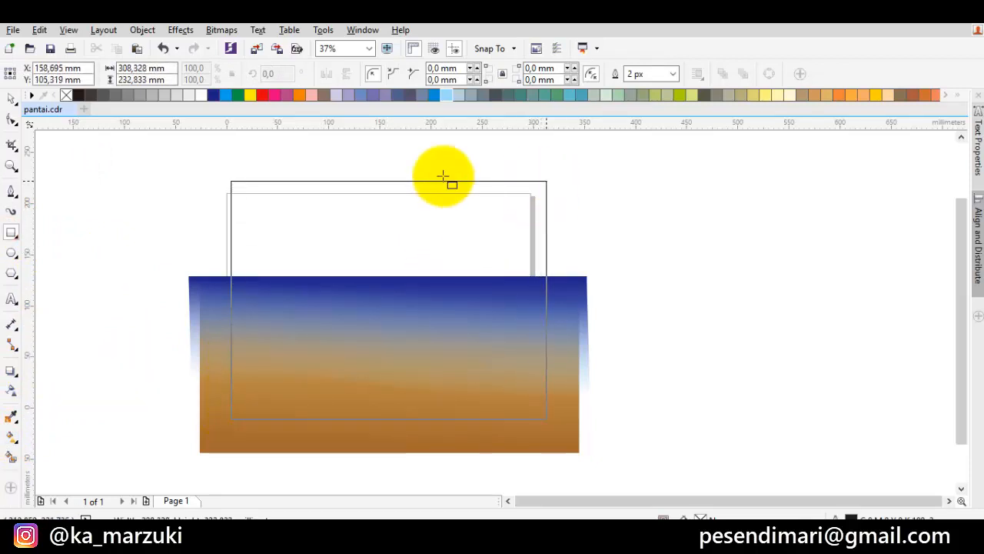
click(21, 98)
drag(268, 226, 265, 226)
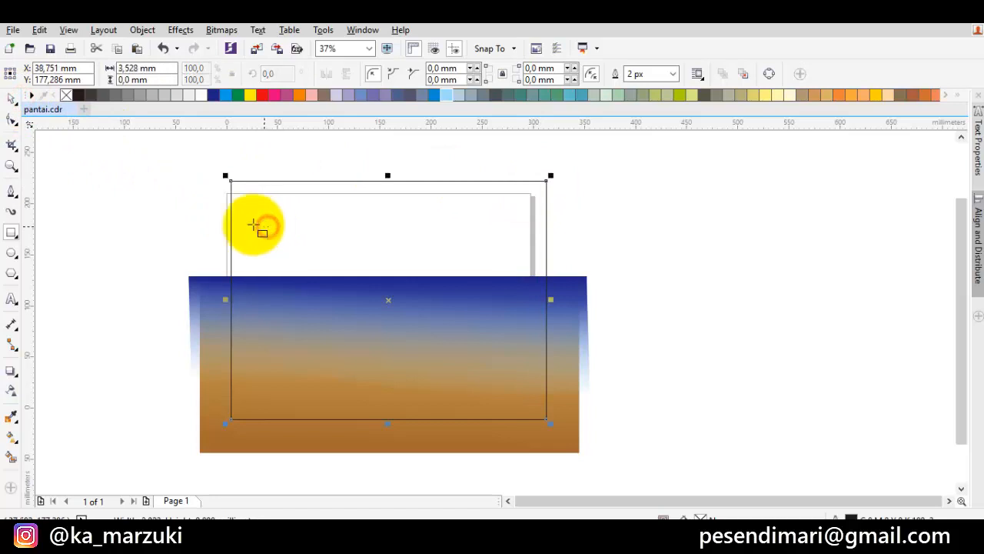
Replace the rectangle with a larger one of about 344 x 253 mm and send it to the back of the layer.
click(162, 48)
drag(204, 168, 557, 426)
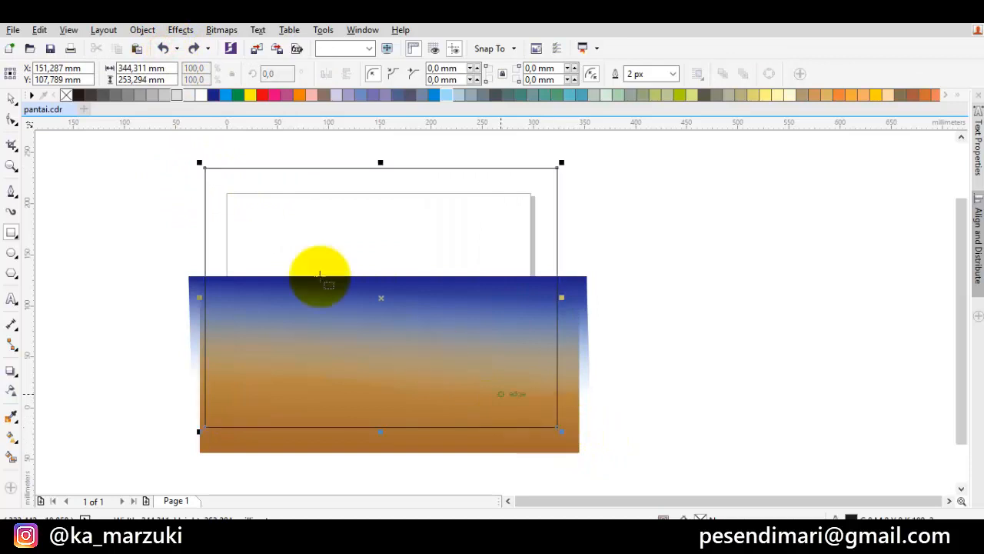
right_click(280, 169)
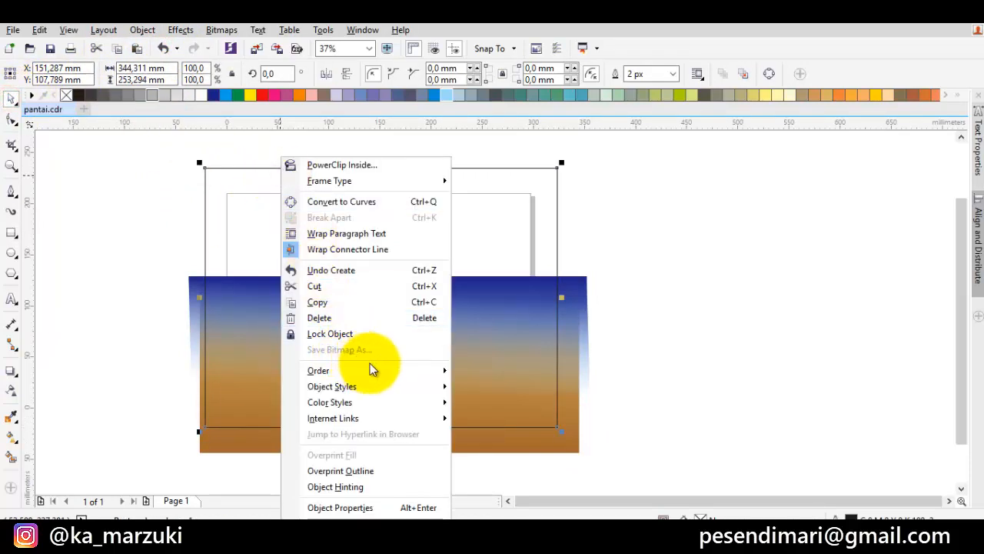
mouse_move(382, 372)
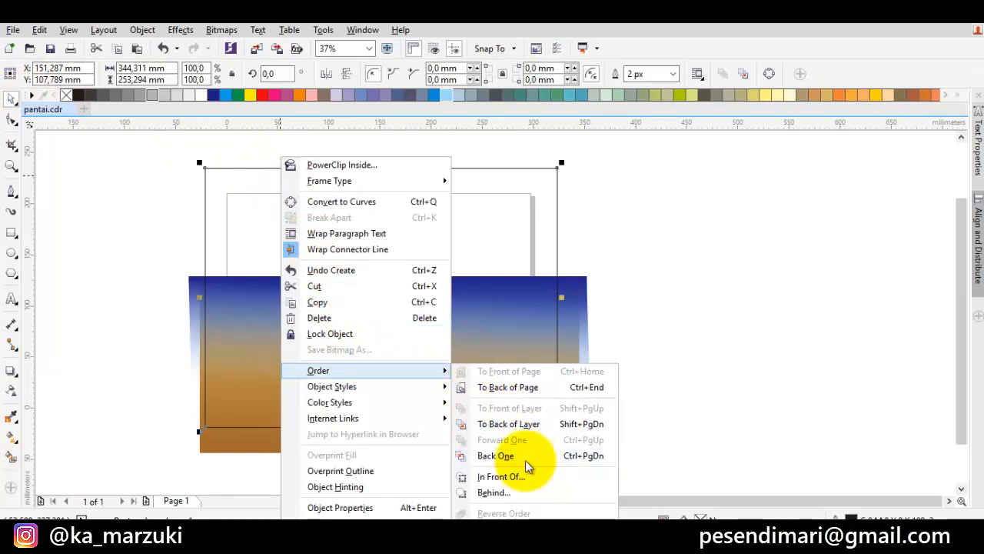
click(530, 424)
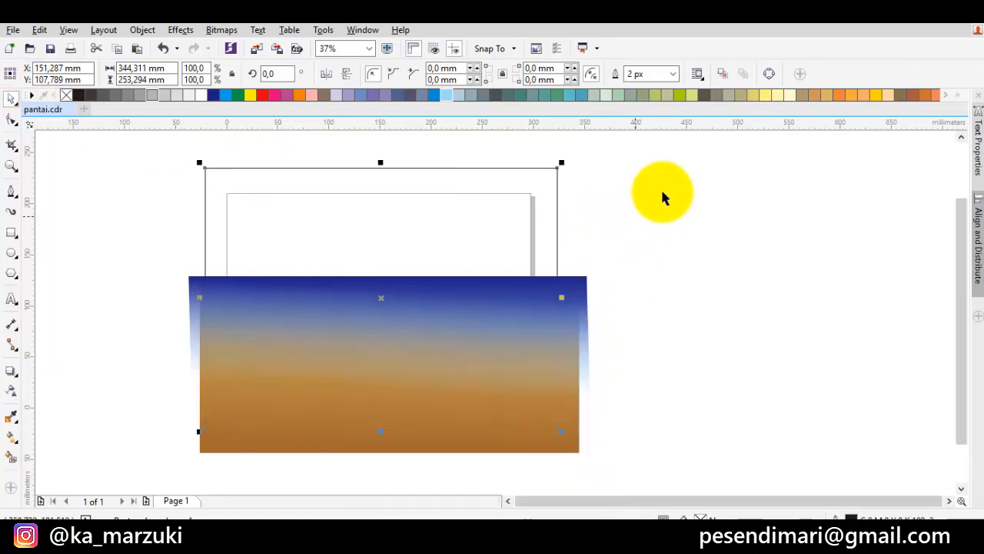
Shift the rear rectangle about 5 mm to the right and fill it with medium blue.
click(581, 97)
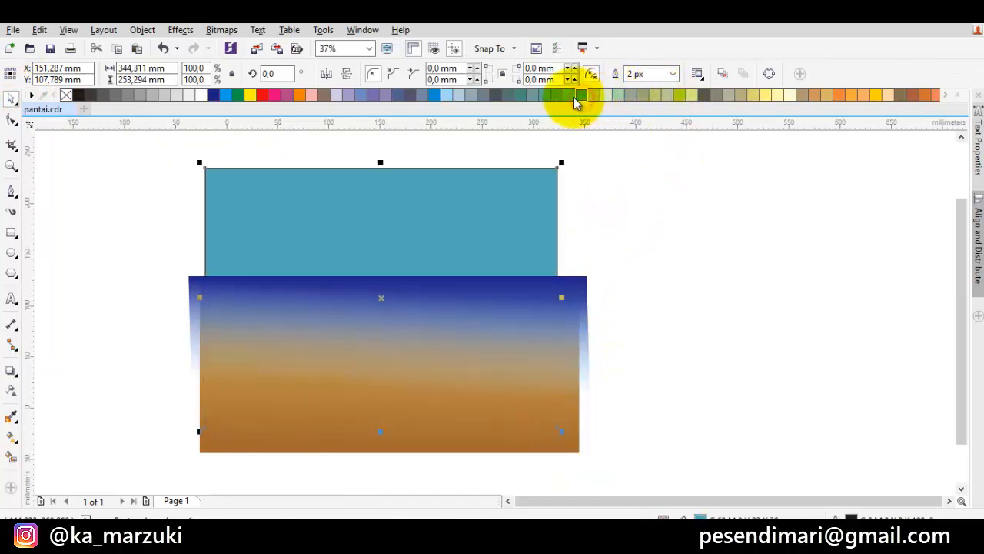
drag(474, 203, 479, 203)
drag(479, 202, 434, 142)
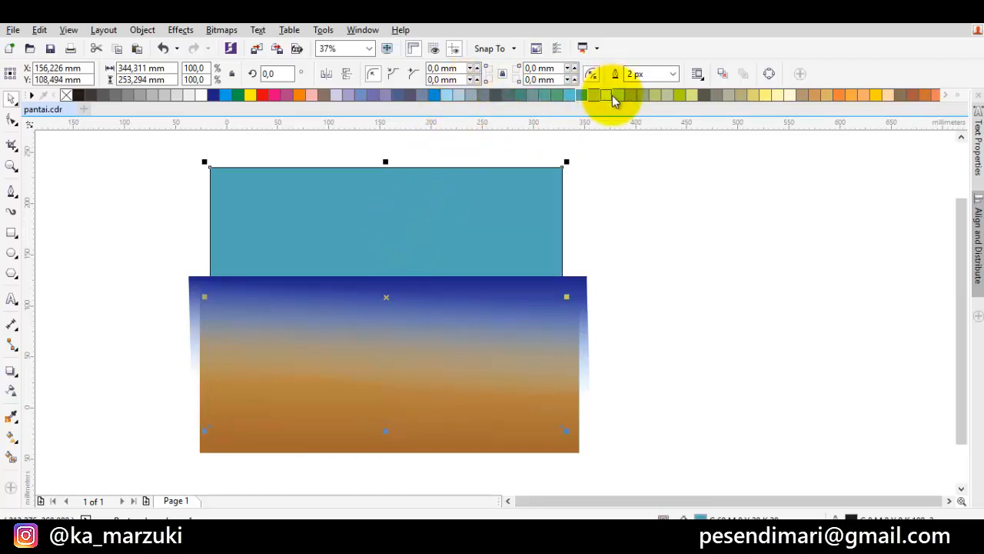
click(779, 96)
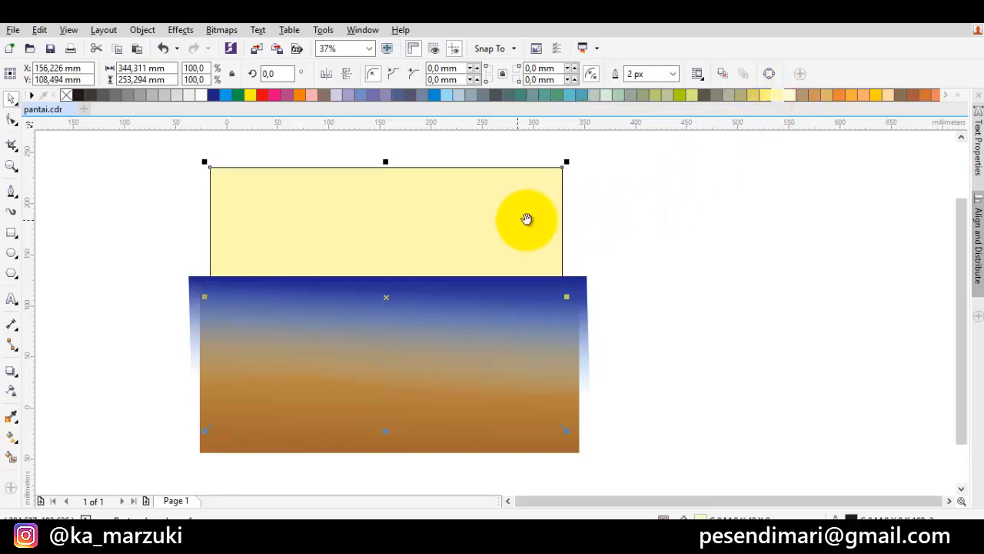
scroll(526, 219, left, 1)
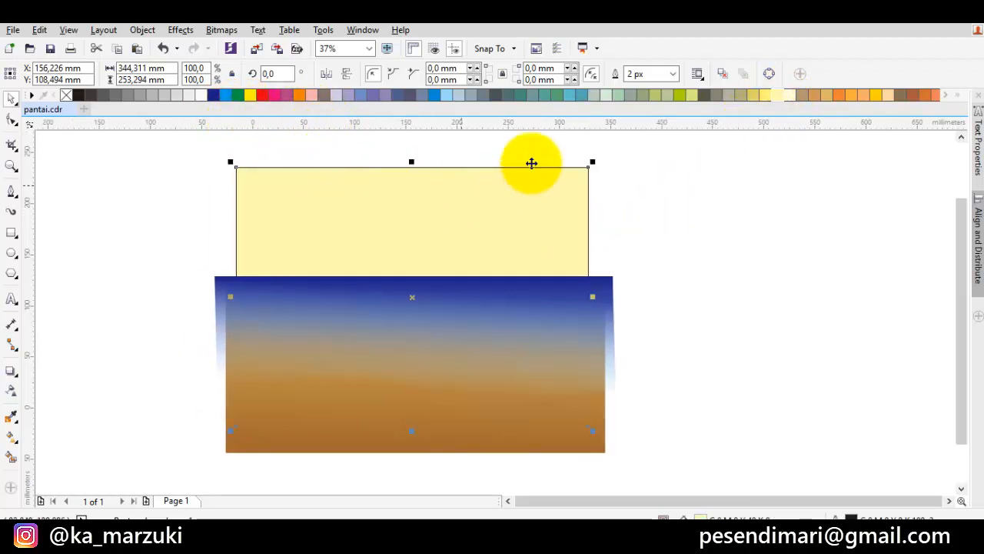
click(436, 94)
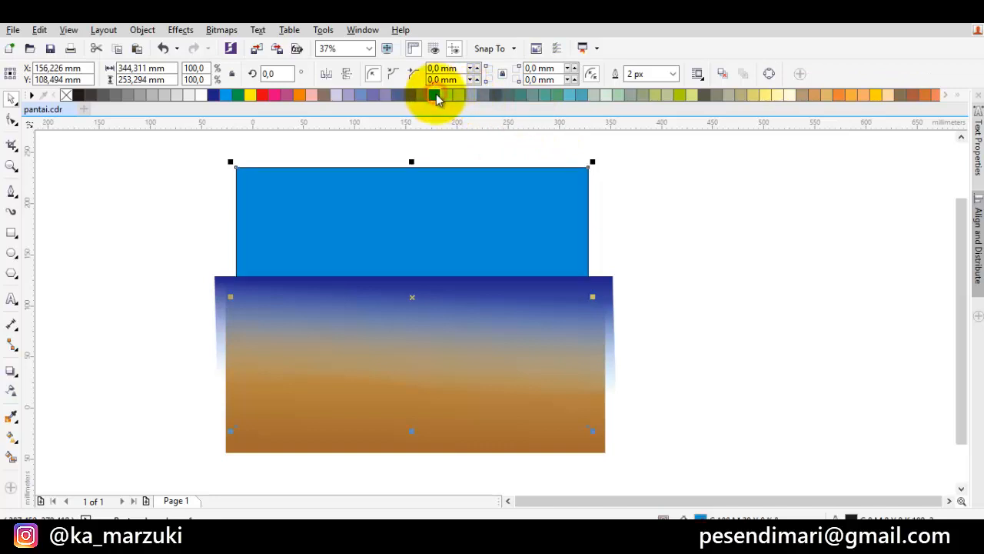
click(441, 94)
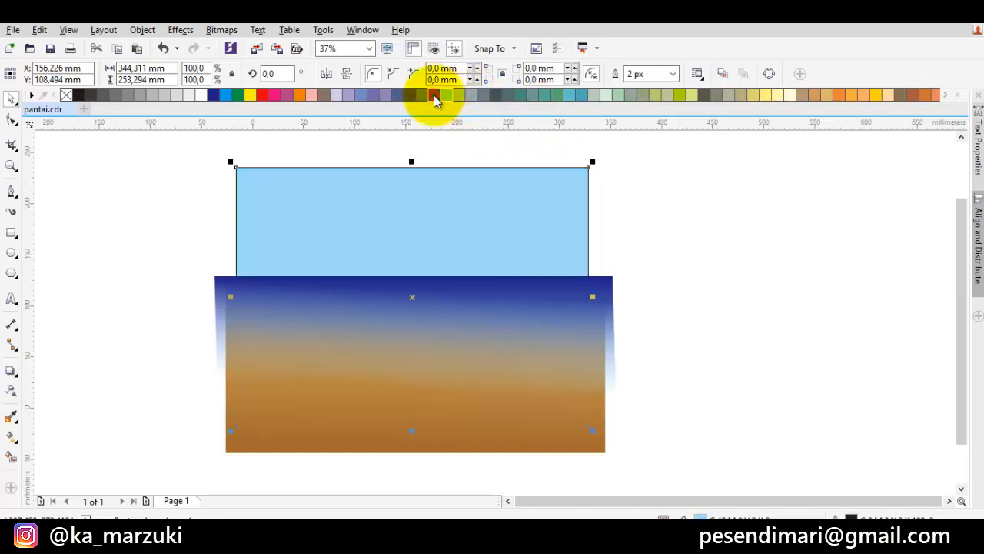
click(434, 95)
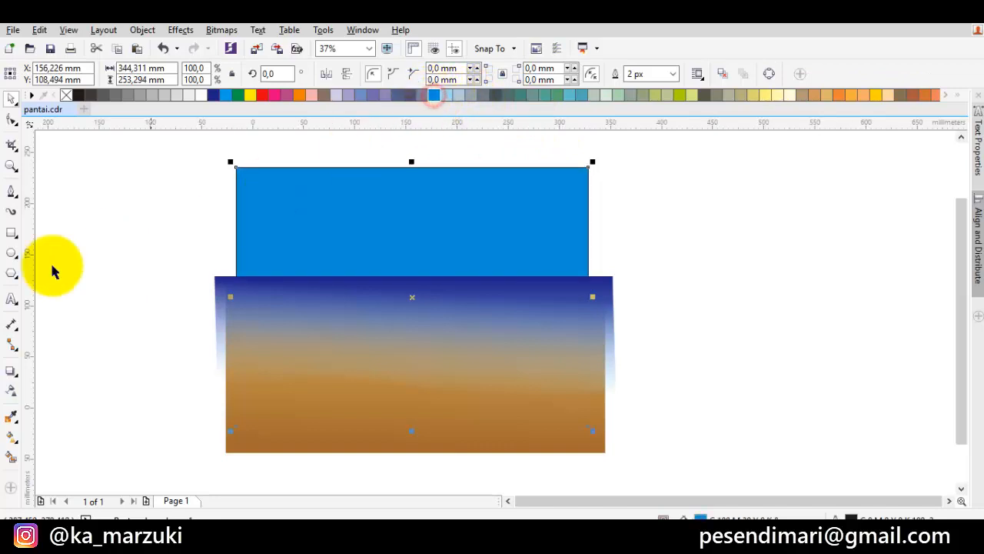
Apply a vertical linear gradient to the sky rectangle, medium blue at its upper edge to light blue at the horizon, and remove its outline.
click(12, 438)
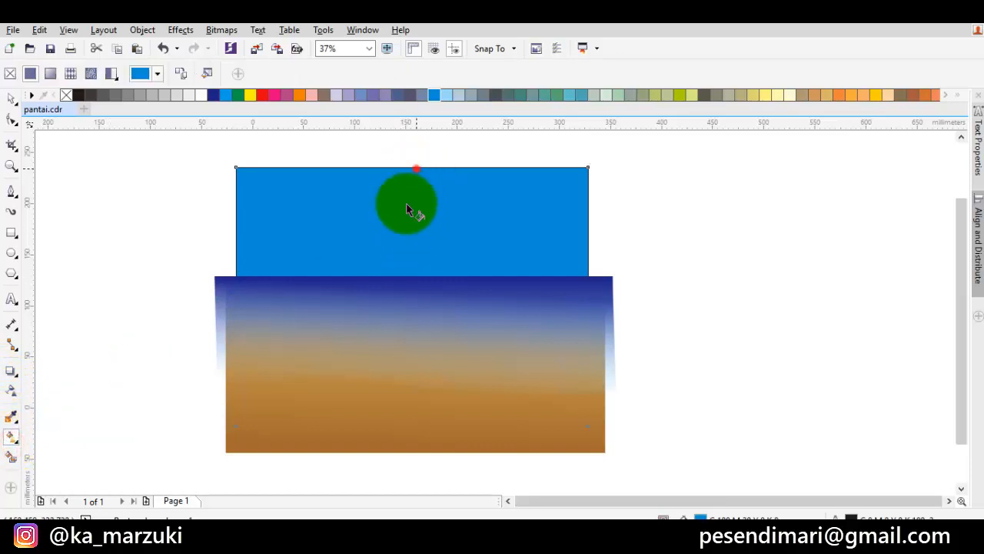
drag(407, 206, 409, 276)
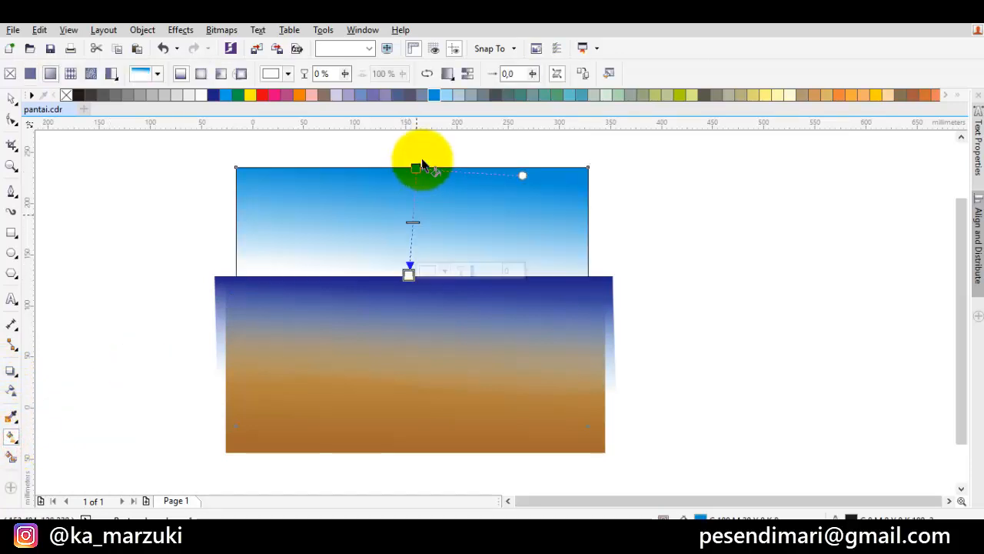
drag(411, 166, 411, 167)
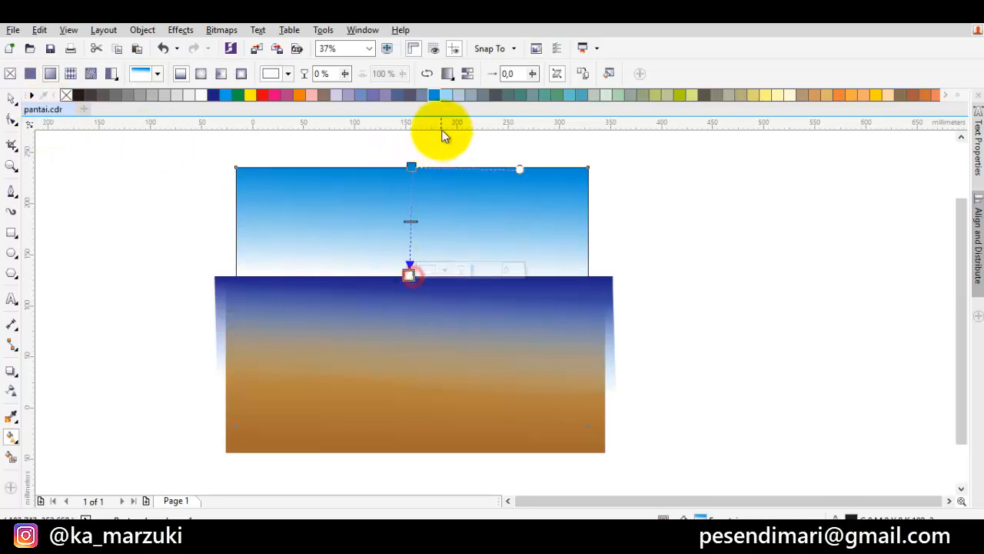
click(445, 94)
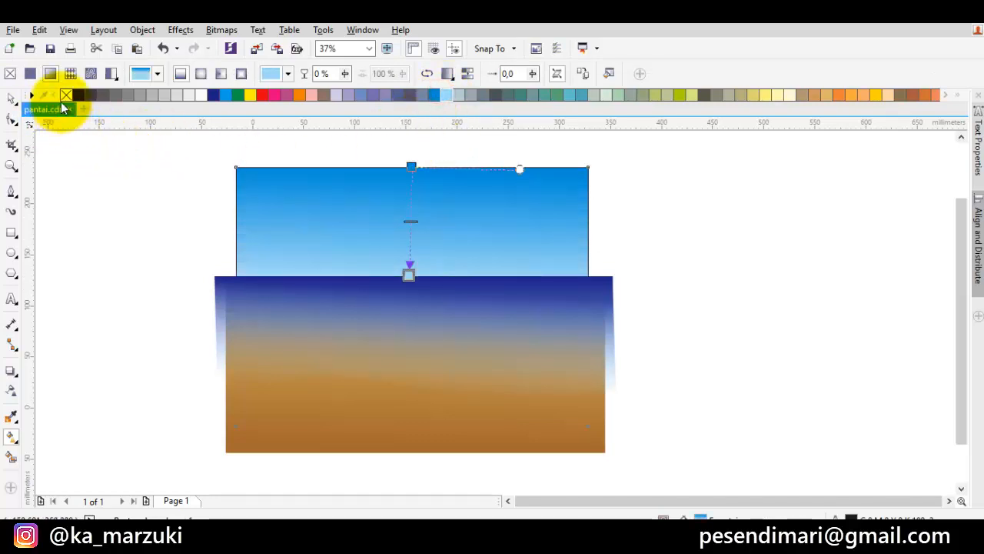
click(12, 99)
click(121, 152)
Start a curved zigzag wave outline about 178 mm wide with the Pen tool, just below the sea's upper edge.
scroll(450, 292, down, 2)
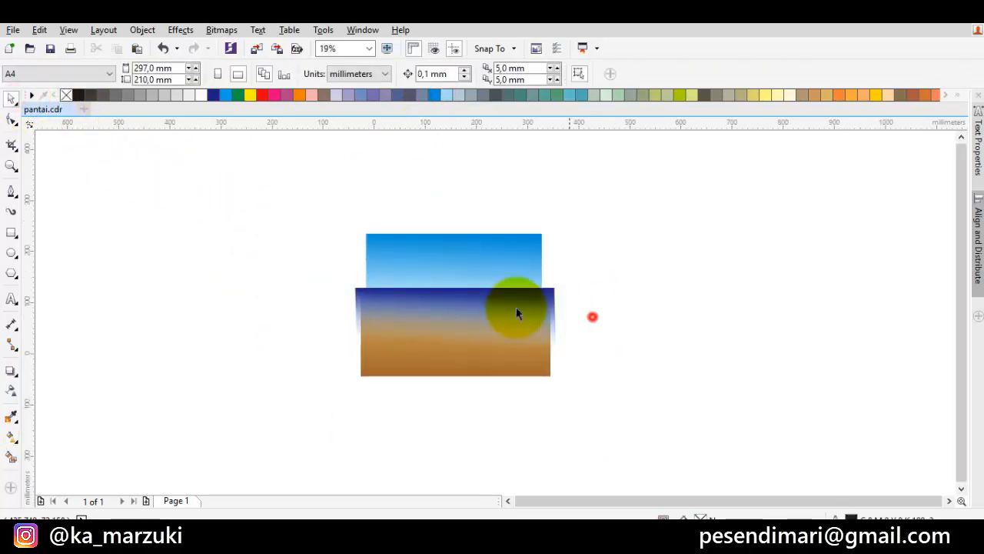
scroll(442, 285, up, 1)
mouse_move(448, 282)
mouse_down()
mouse_move(476, 283)
mouse_move(417, 268)
mouse_move(446, 264)
mouse_up()
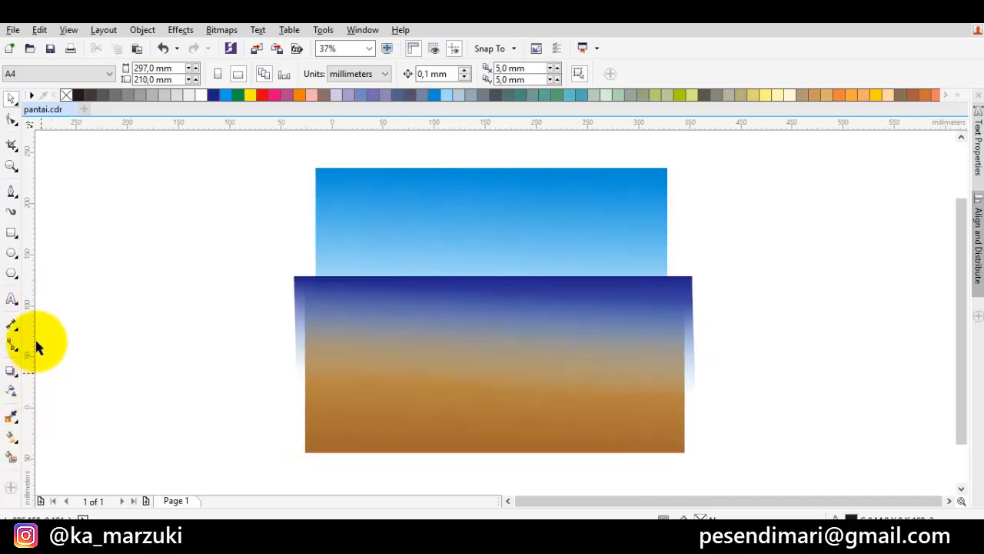
click(14, 191)
scroll(339, 316, up, 1)
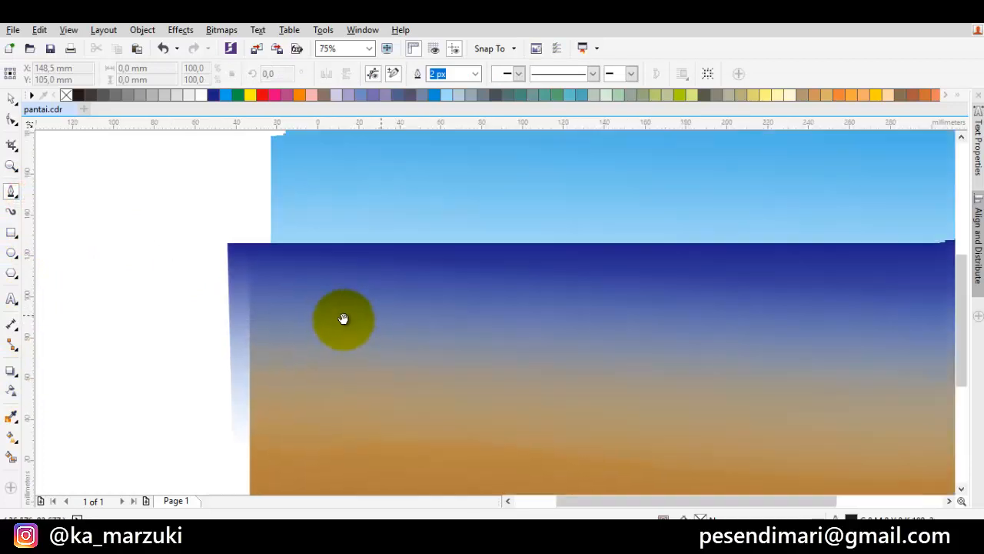
drag(343, 318, 252, 291)
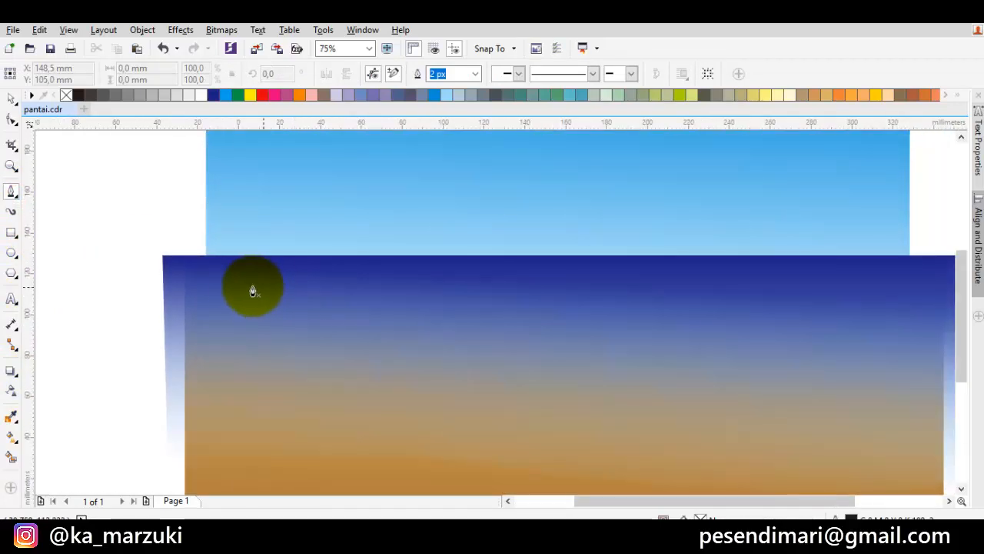
click(231, 281)
click(433, 277)
click(356, 292)
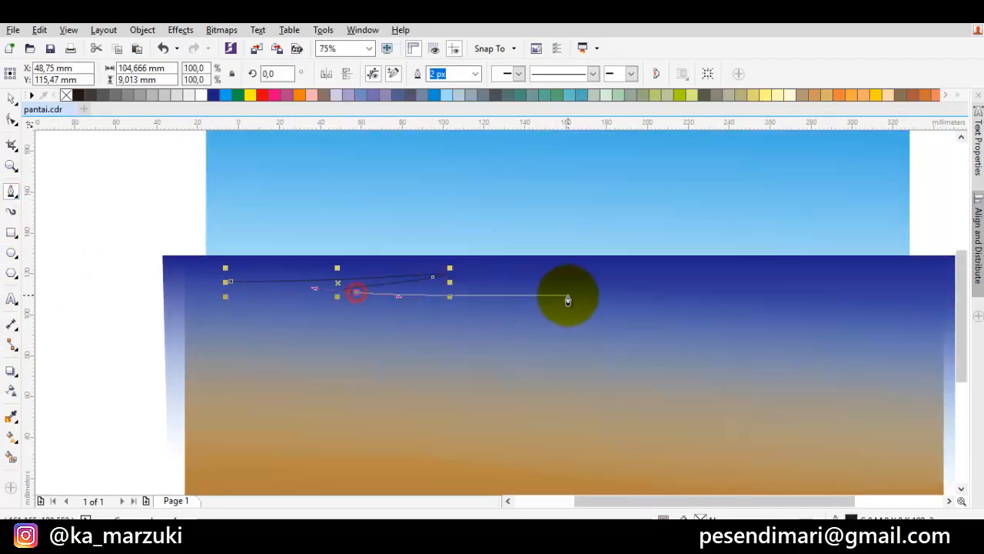
drag(547, 293, 630, 284)
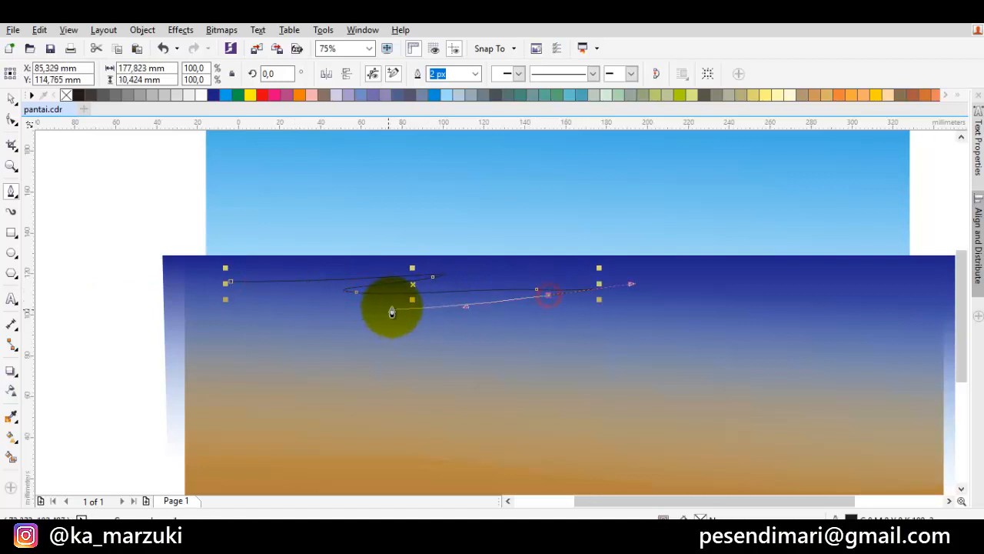
click(388, 310)
drag(270, 311, 316, 315)
scroll(330, 301, up, 1)
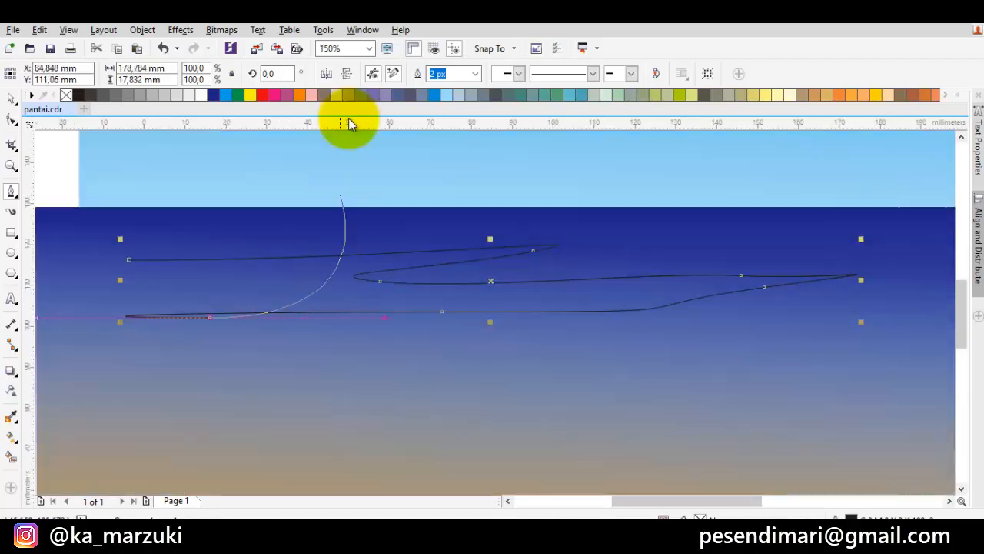
click(164, 48)
click(164, 49)
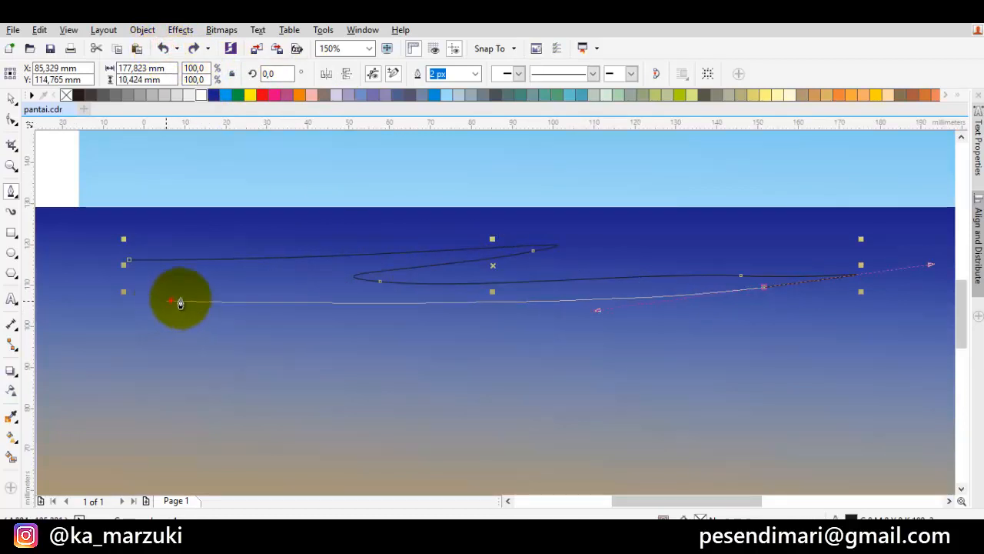
Complete the closed wave outline at about 179 x 16 mm and fill it with white, without an outline.
drag(172, 300, 387, 282)
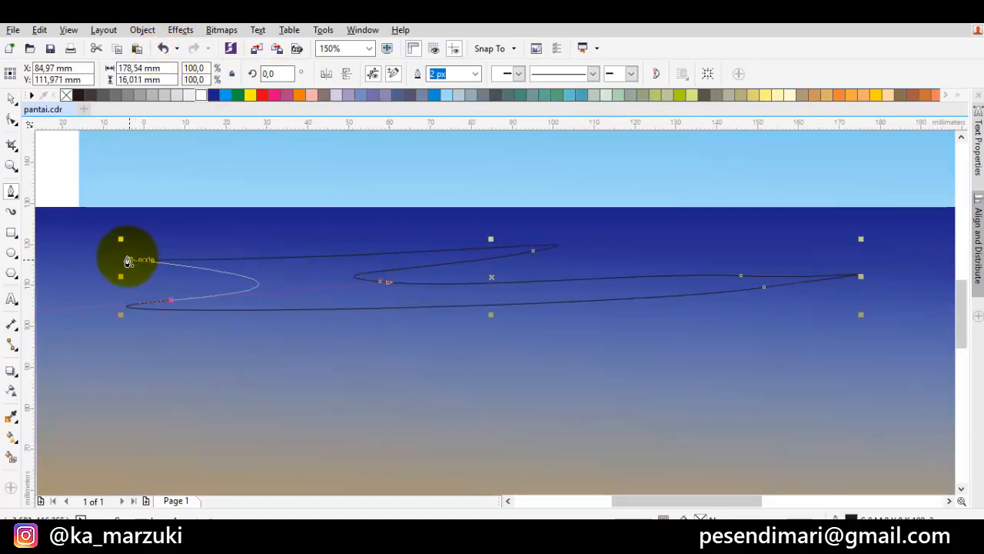
drag(128, 261, 459, 309)
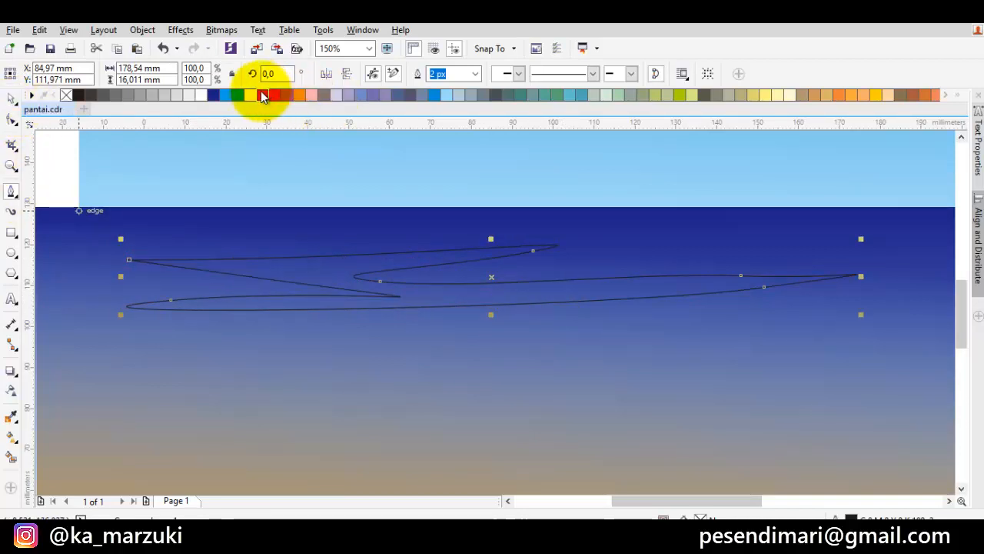
click(195, 95)
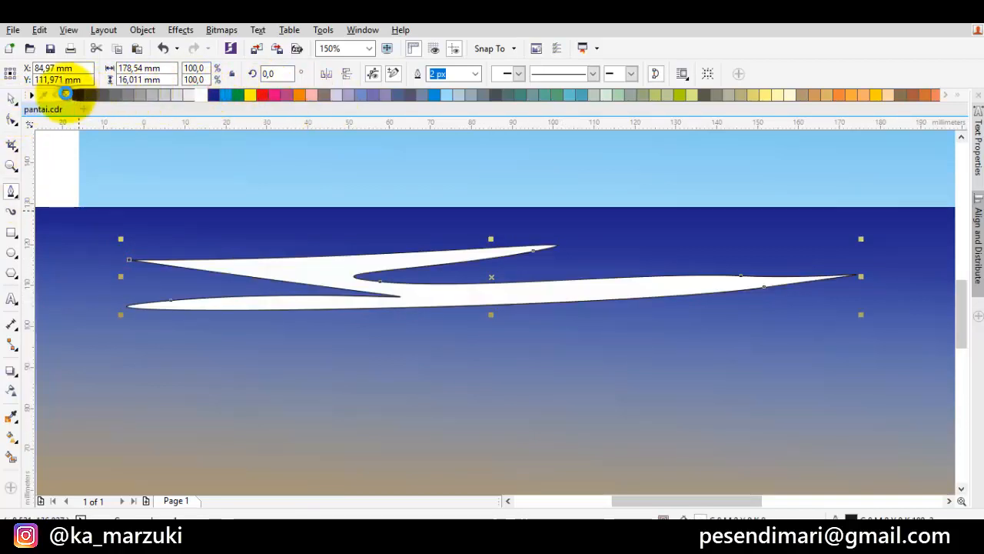
right_click(66, 95)
click(12, 98)
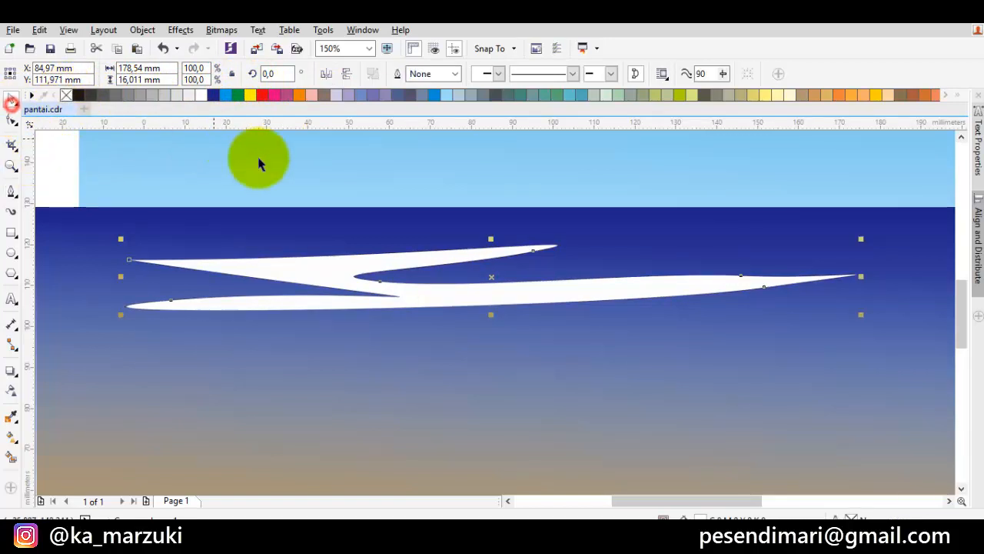
Stretch the white wave's lower right tip until the shape is about 202 mm wide, and shift it about 11 mm to the left.
scroll(277, 170, down, 4)
click(760, 246)
scroll(385, 204, up, 3)
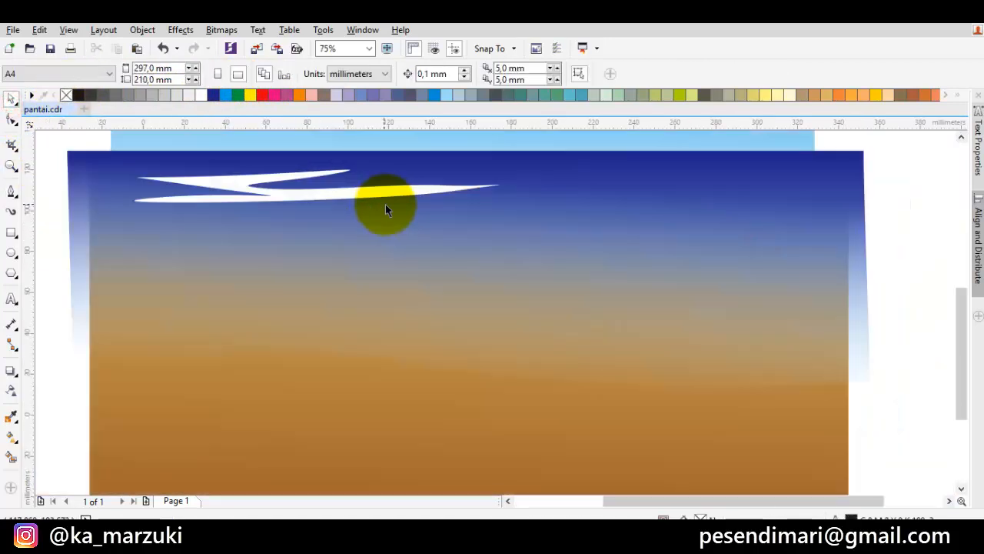
double_click(393, 192)
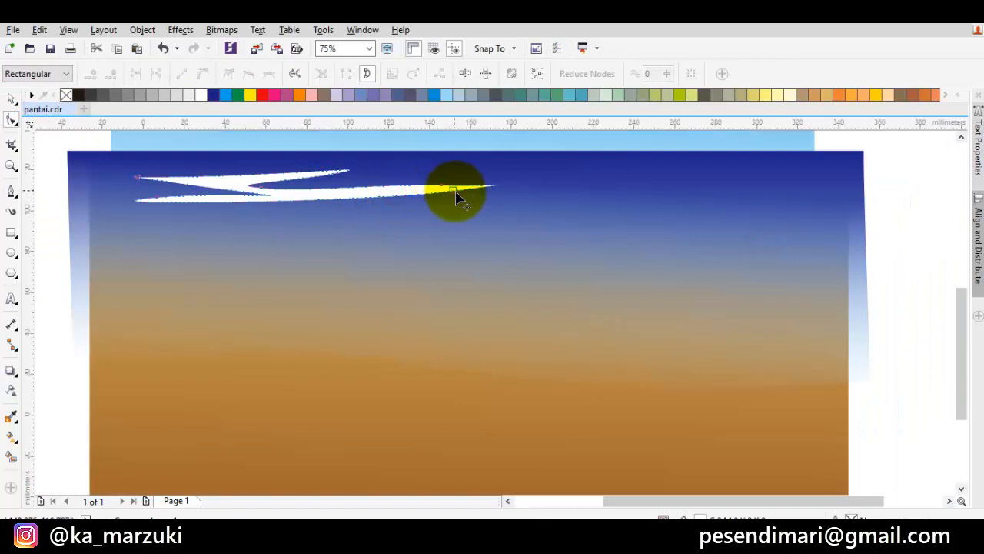
click(455, 191)
drag(441, 187, 454, 192)
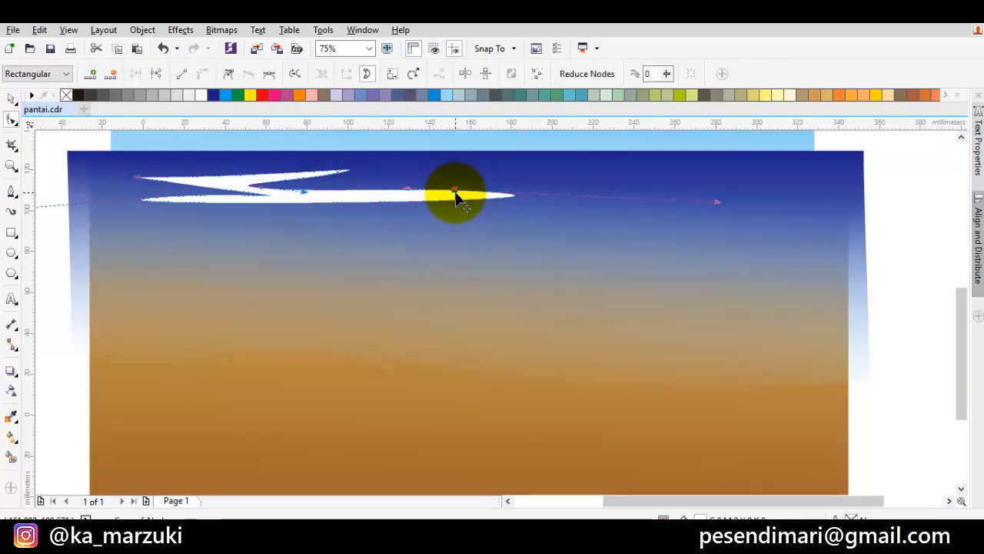
click(720, 202)
drag(749, 202, 815, 198)
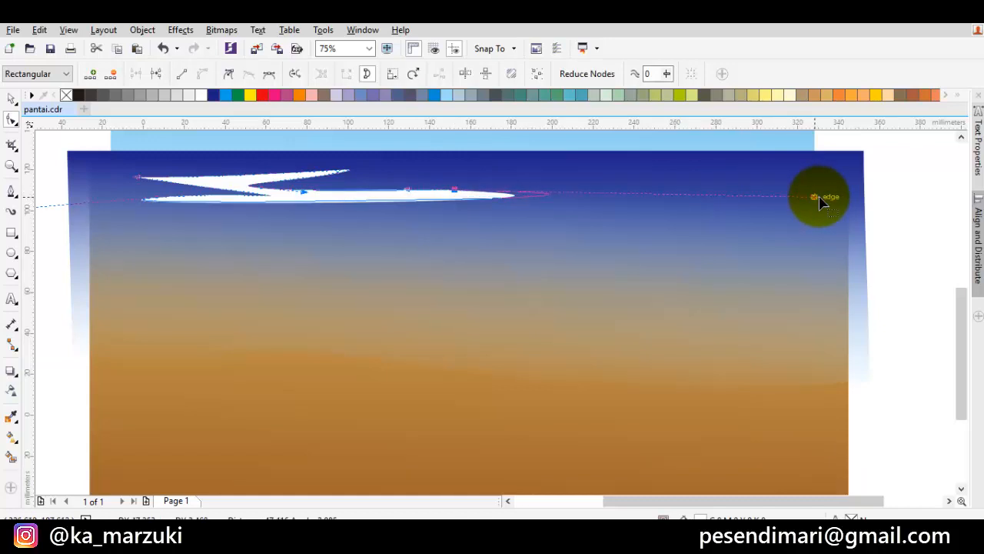
click(11, 102)
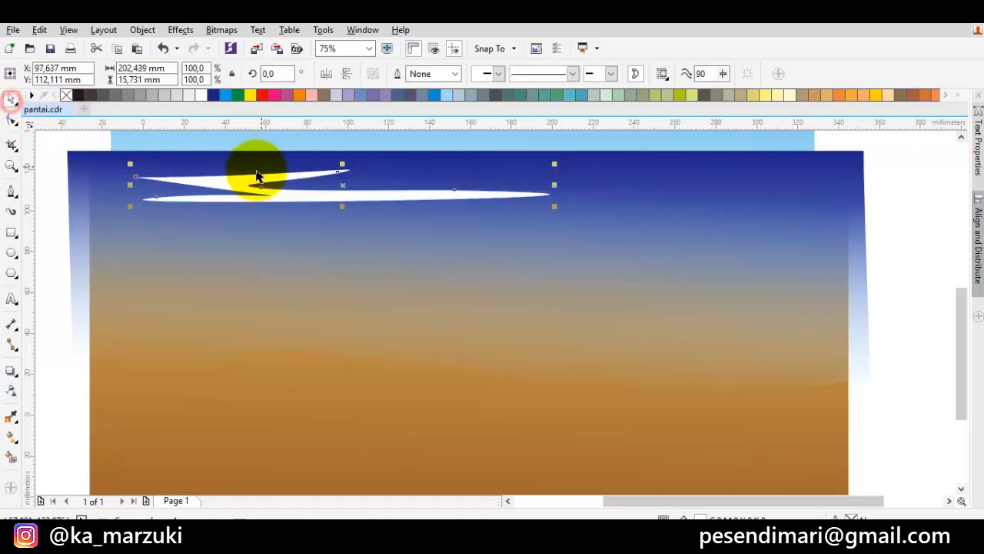
drag(259, 172, 228, 176)
Apply a vertical linear transparency to the white wave, starting above it in the sky and ending well below it.
scroll(226, 183, down, 2)
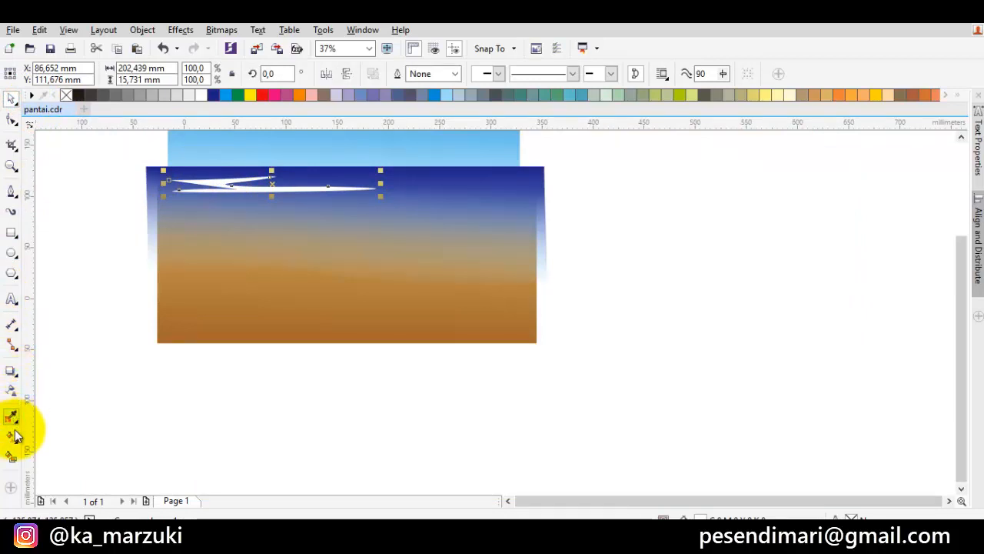
click(13, 392)
drag(219, 281, 375, 277)
drag(375, 164, 375, 256)
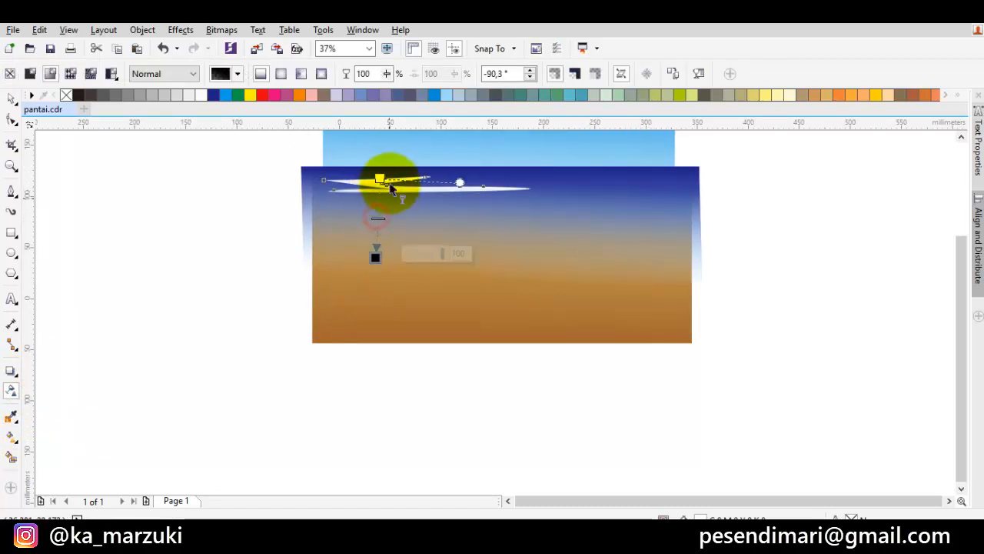
drag(383, 177, 374, 135)
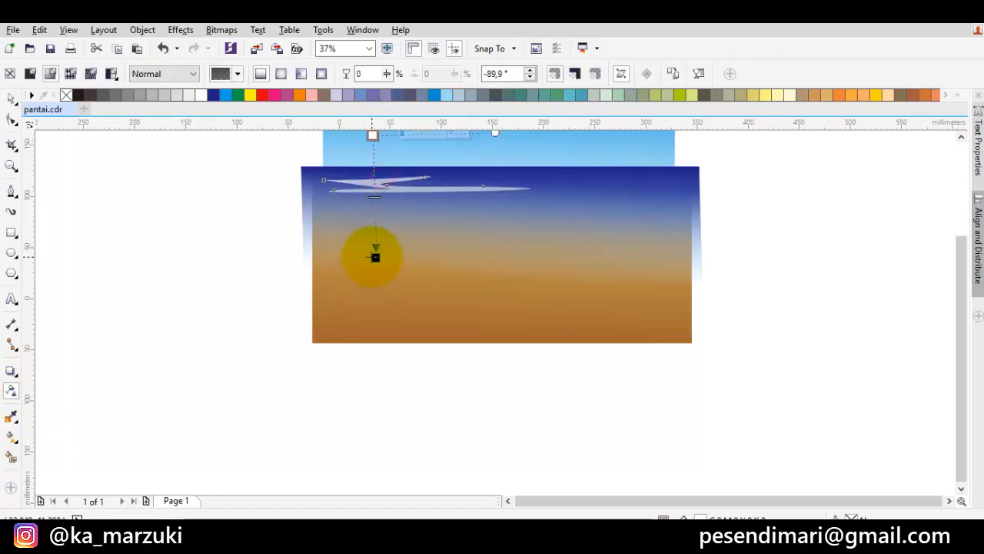
Raise the end of the white wave's vertical transparency to sit closer below the wave, and adjust its start above the wave.
drag(375, 257, 375, 229)
scroll(382, 180, up, 2)
drag(372, 182, 374, 137)
click(11, 99)
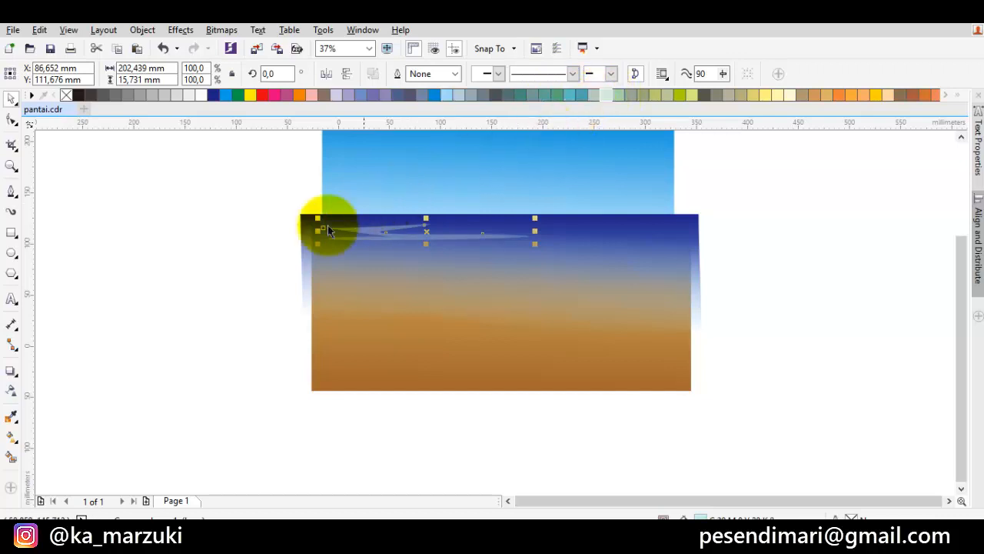
click(240, 228)
Change the upper colour of the sea's gradient fill to a less purple deep blue.
drag(517, 228, 439, 255)
click(439, 261)
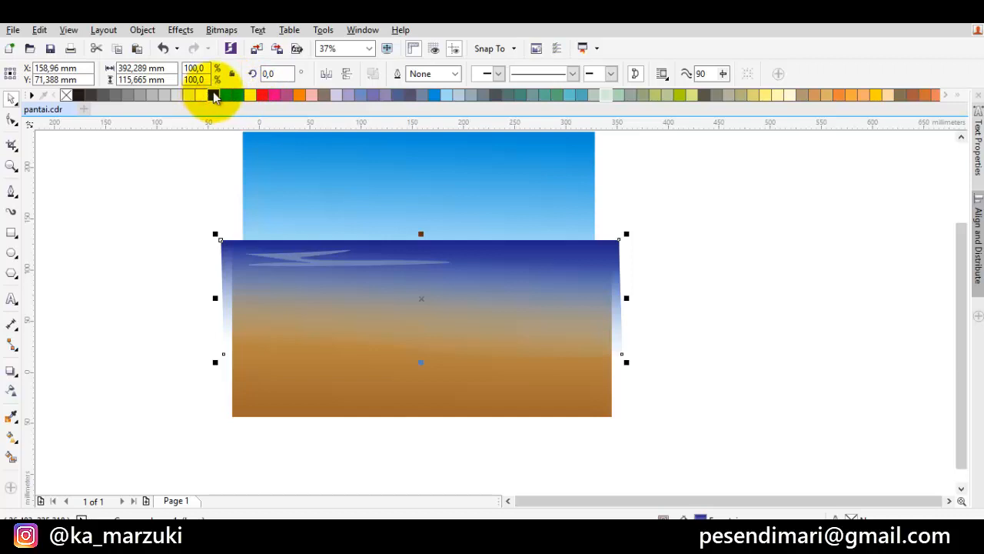
click(11, 438)
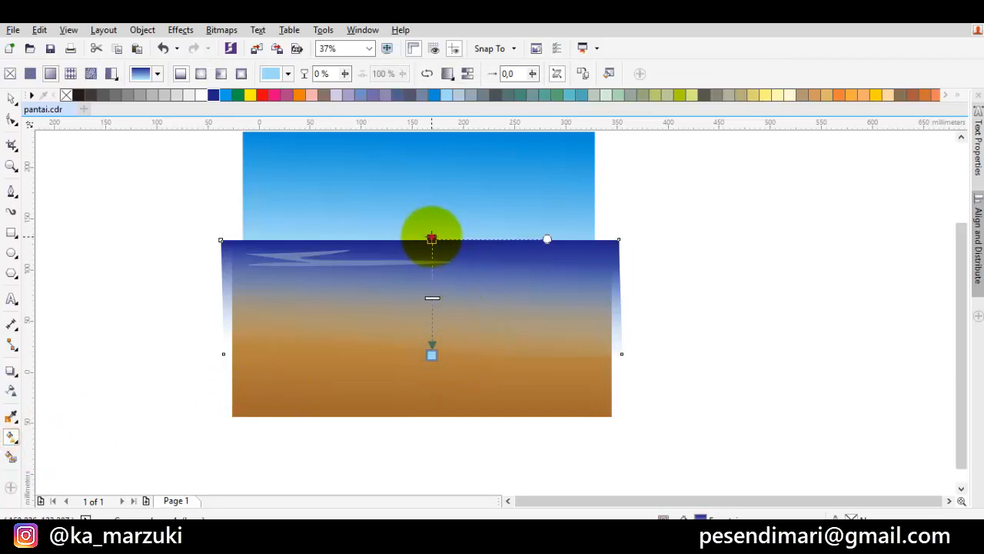
click(431, 238)
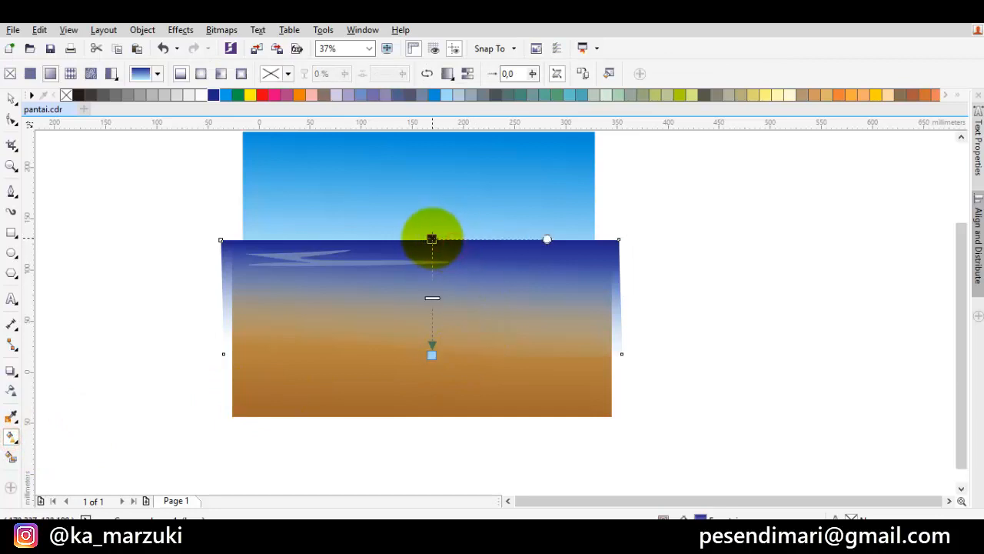
click(431, 238)
click(466, 235)
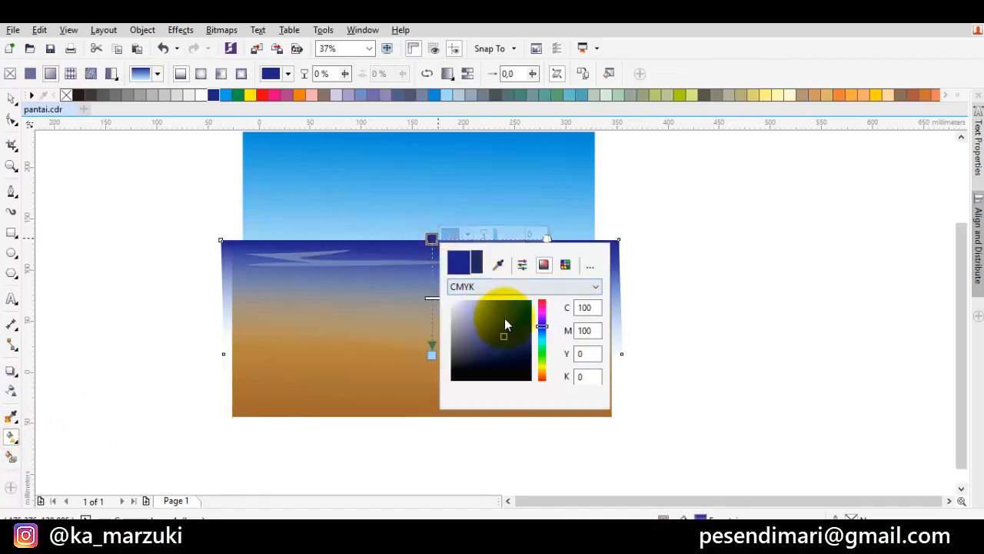
click(505, 320)
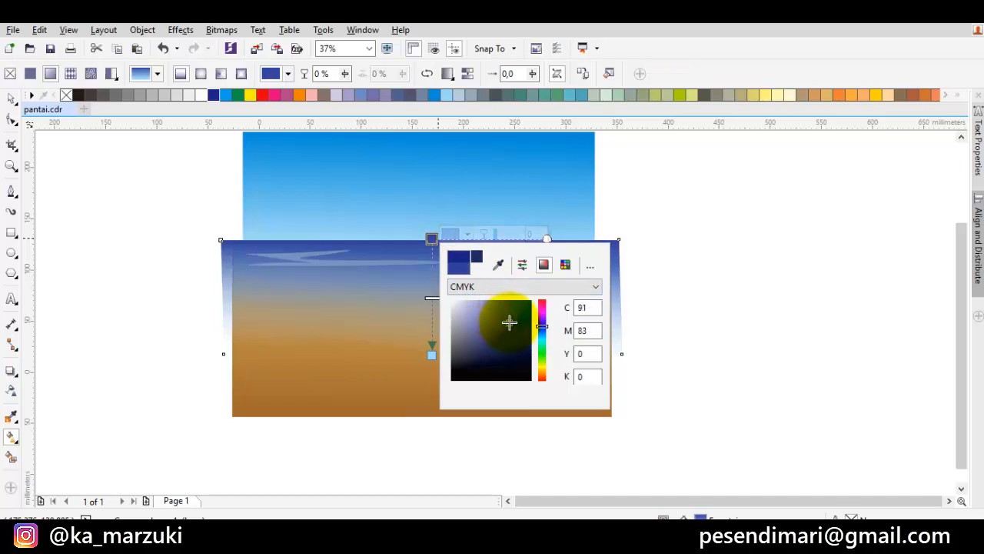
click(512, 326)
click(420, 327)
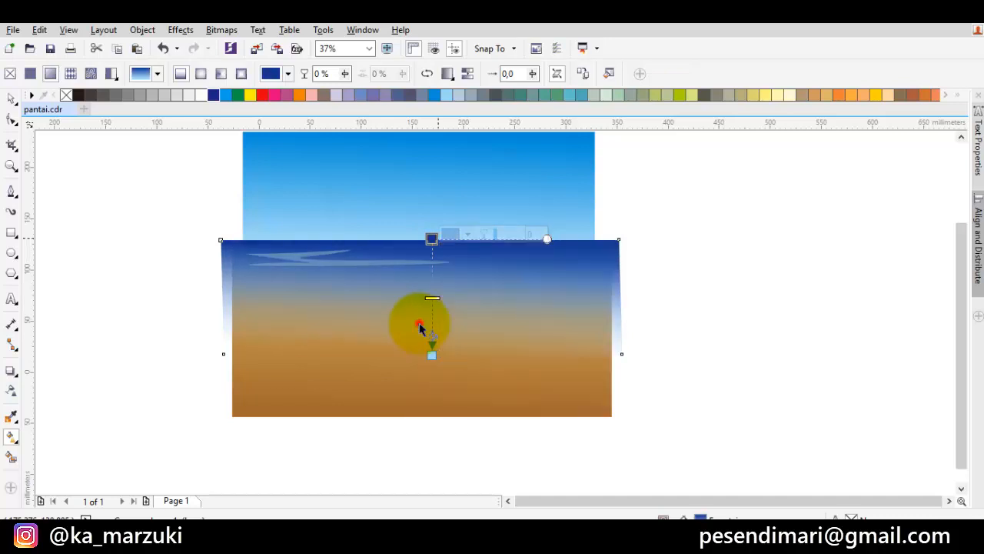
click(12, 100)
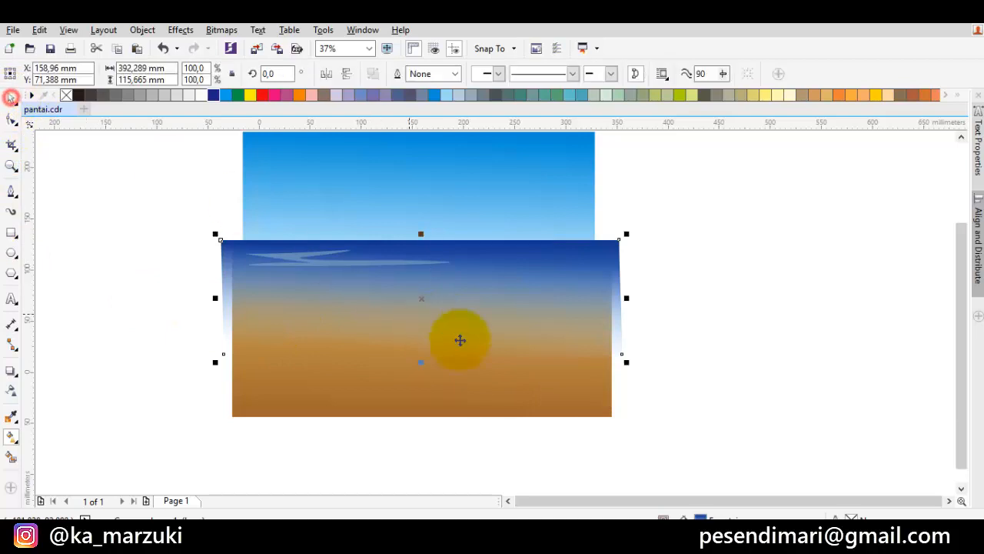
click(680, 320)
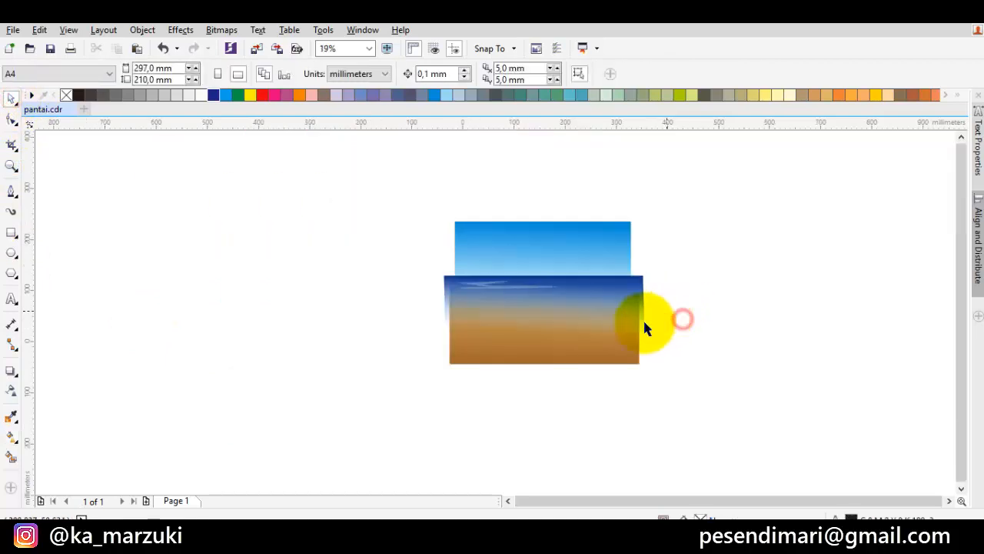
Duplicate the white wave onto the right part of the sea, mirror it horizontally and reduce it to about 169 x 8.5 mm.
drag(572, 294, 548, 330)
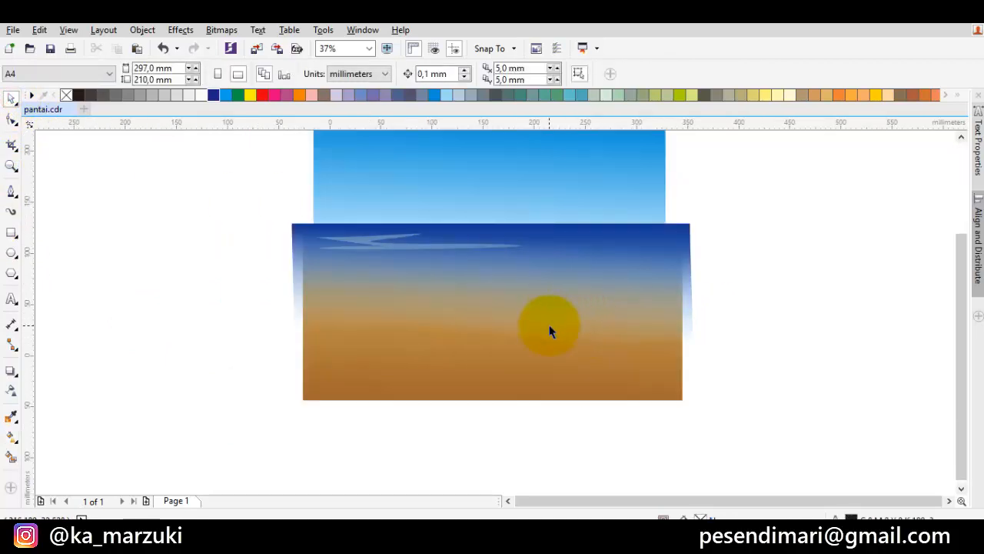
scroll(503, 260, up, 2)
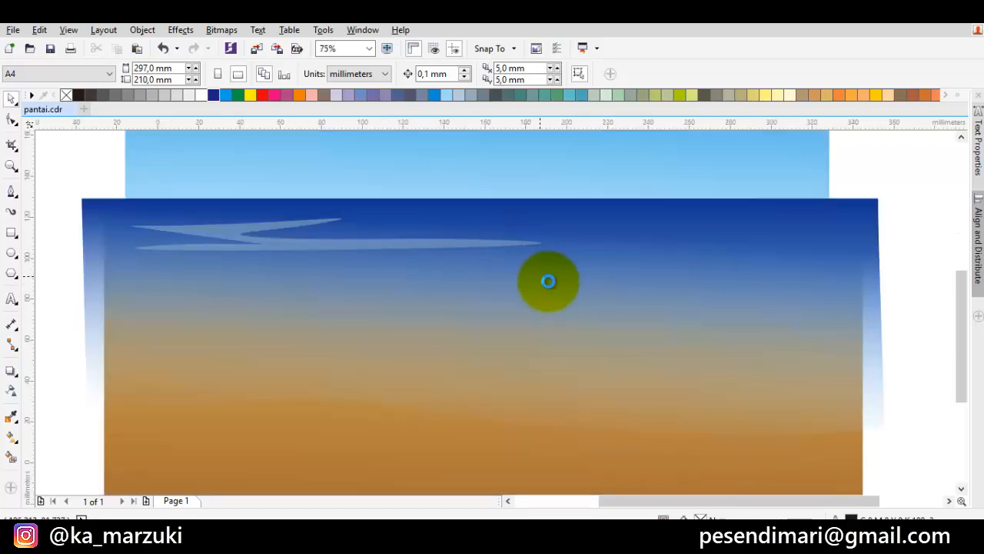
scroll(497, 292, down, 2)
drag(548, 280, 502, 264)
scroll(404, 269, up, 1)
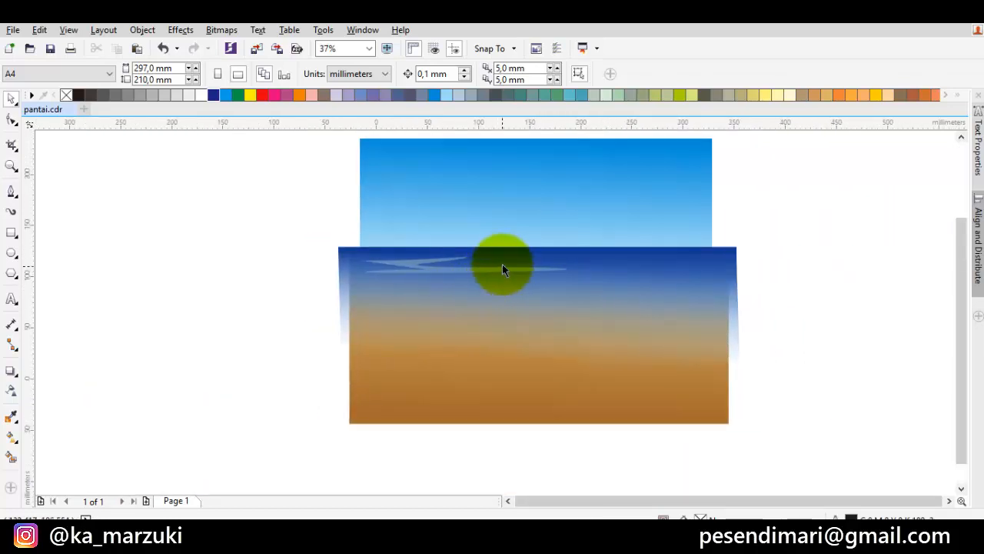
click(500, 269)
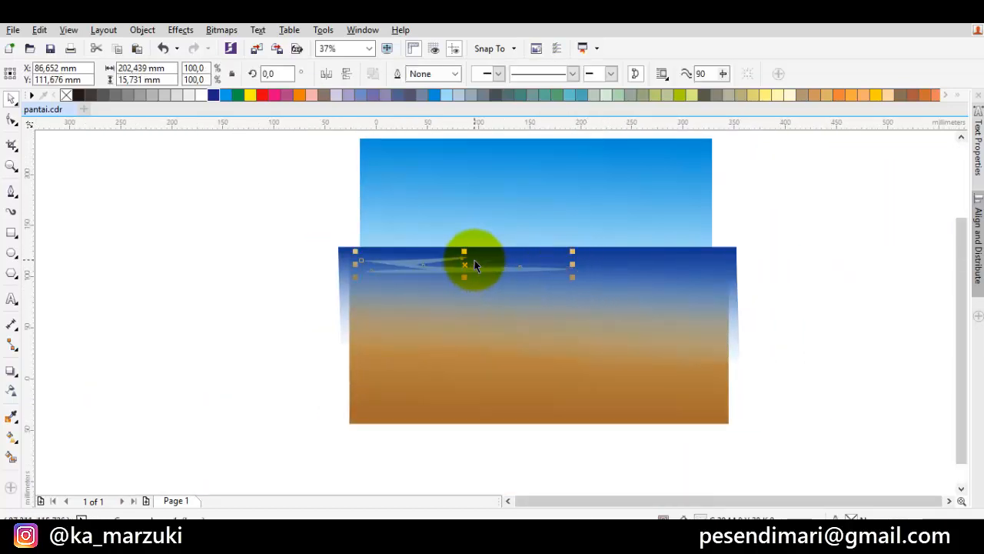
drag(469, 263, 666, 296)
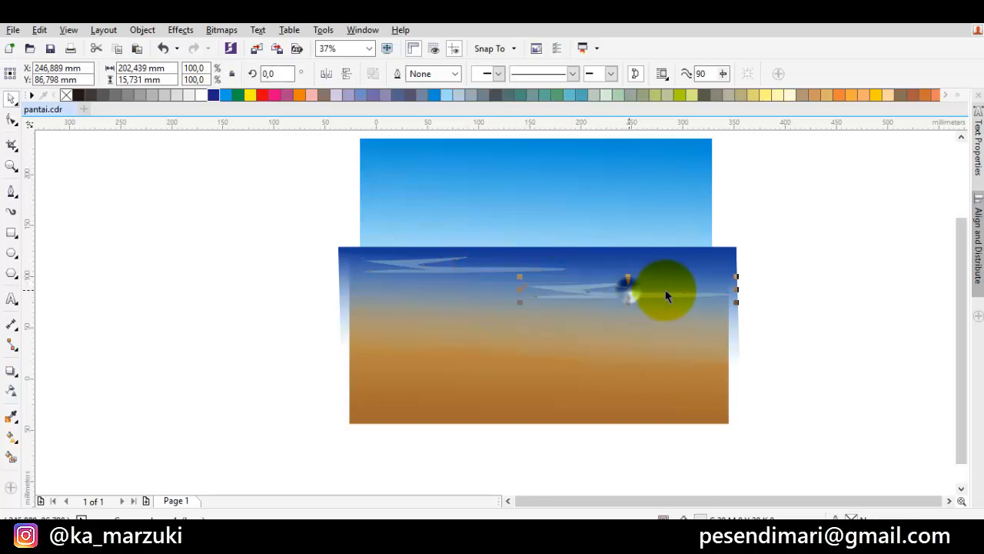
drag(736, 289, 217, 301)
Place a third wave near the sea's left edge, mirrored back to the first wave's direction, and flatten it to about 169 x 6 mm.
drag(411, 288, 275, 311)
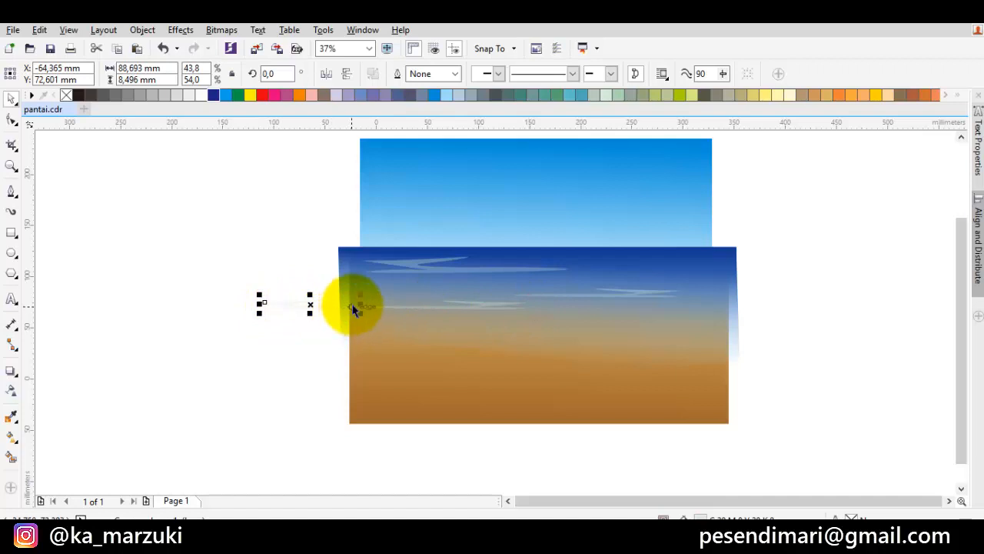
drag(354, 309, 409, 286)
scroll(380, 307, up, 2)
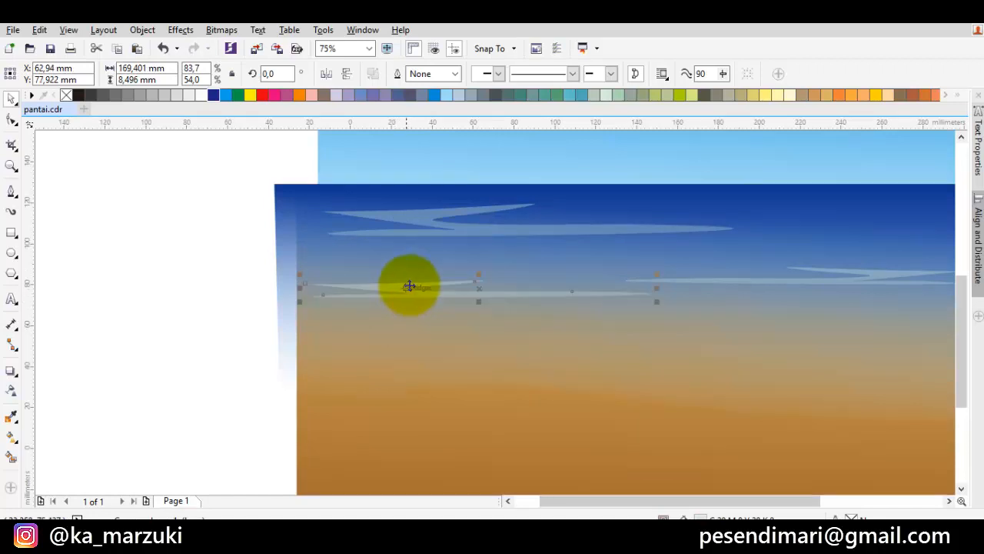
scroll(415, 275, up, 2)
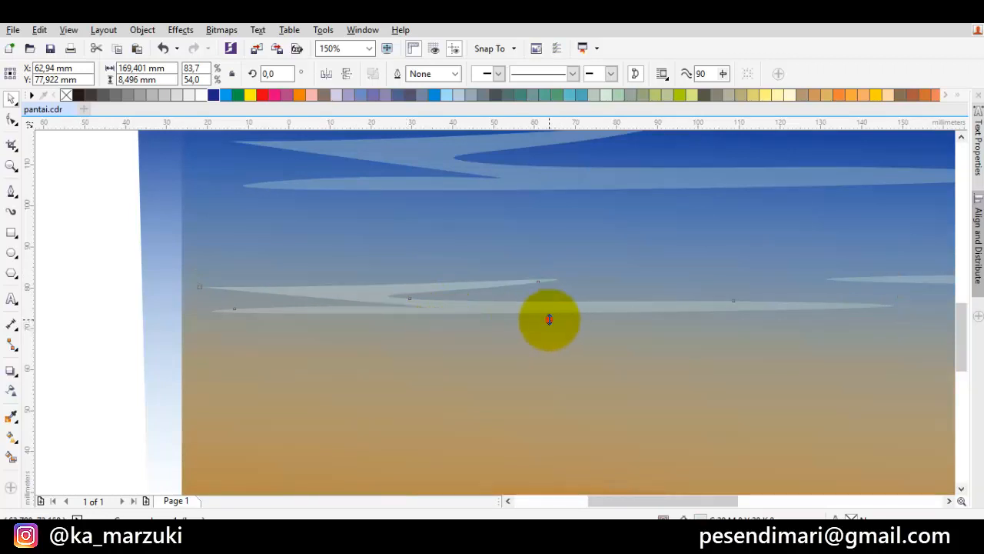
drag(549, 319, 547, 306)
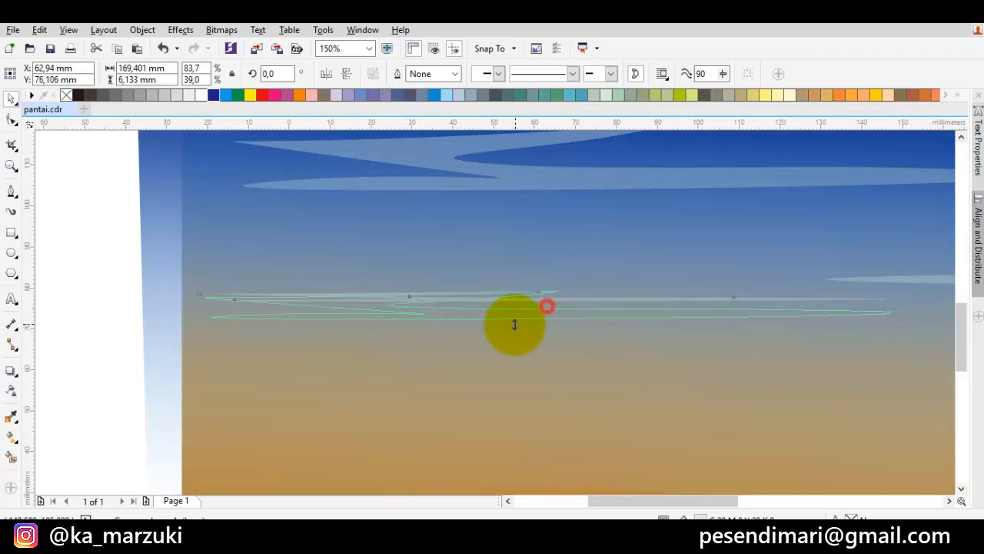
scroll(511, 323, down, 4)
click(285, 288)
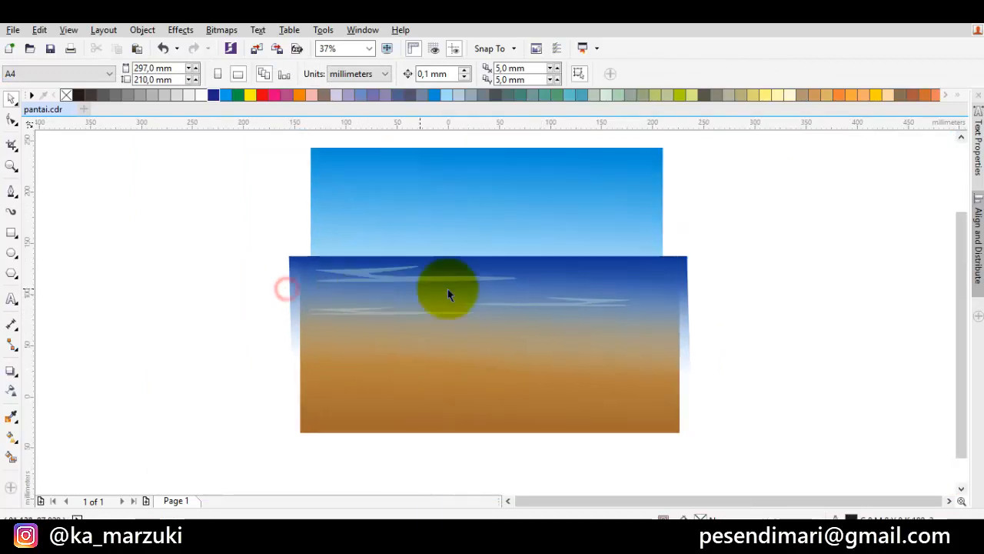
Shift the right-hand wave about 11 mm to the right.
scroll(589, 301, up, 3)
click(590, 302)
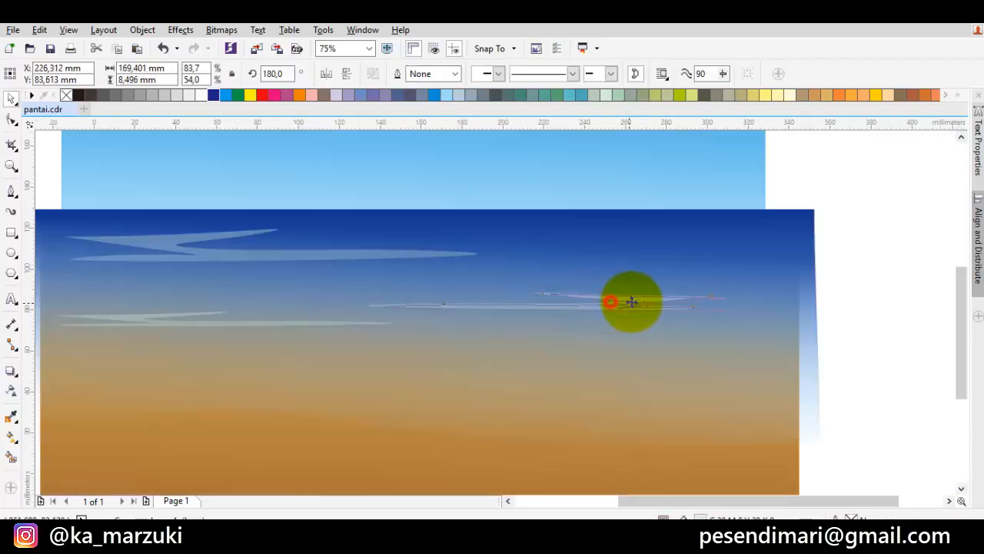
click(846, 307)
scroll(833, 316, down, 2)
drag(833, 315, 791, 301)
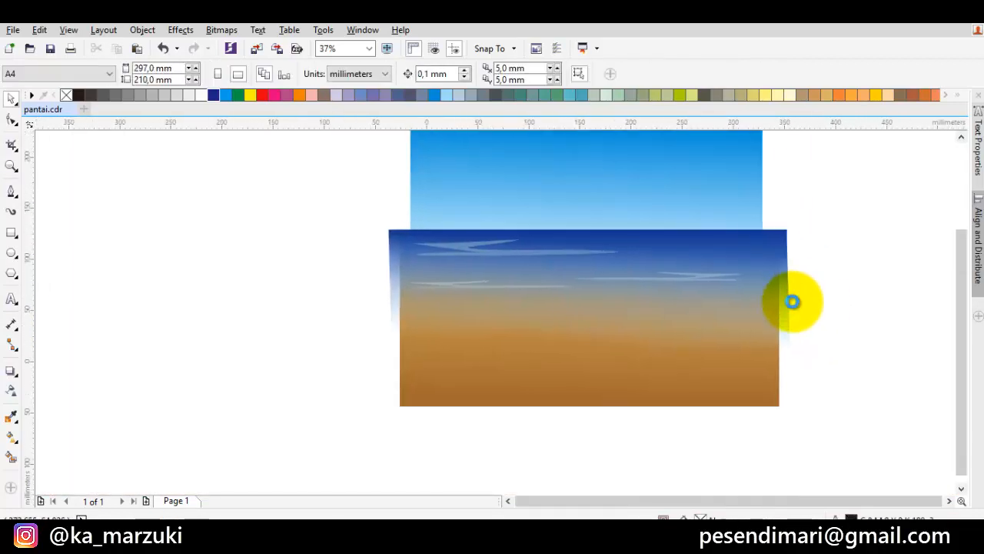
scroll(792, 301, down, 2)
scroll(760, 294, up, 2)
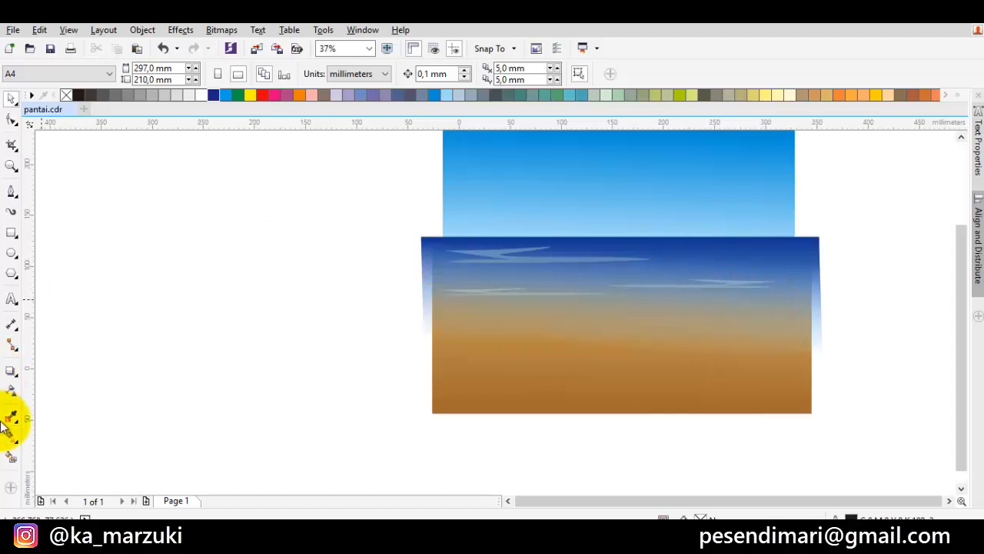
Draw a small ellipse of about 5.3 x 2.8 mm on the lower left sand and fill it dark reddish brown, without an outline.
click(11, 252)
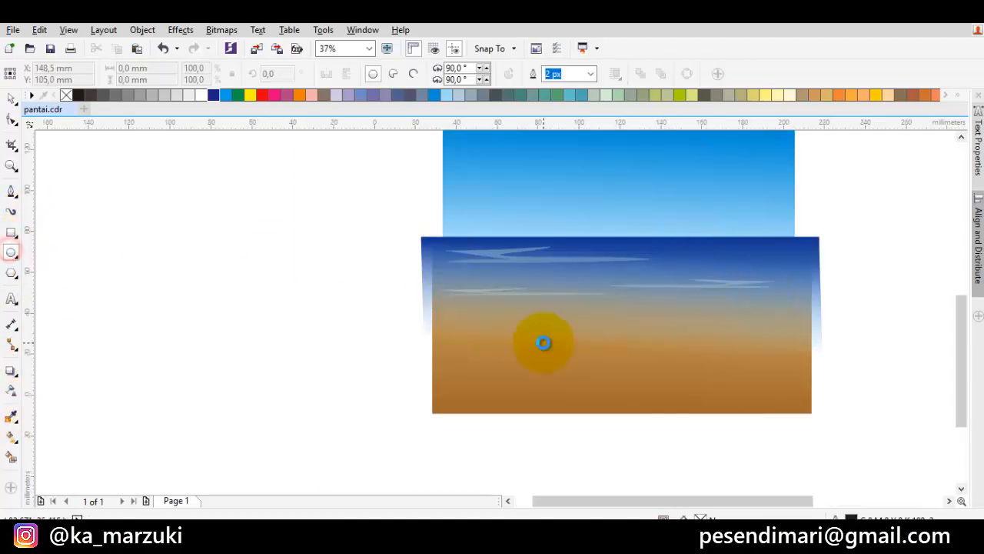
scroll(544, 341, up, 2)
drag(385, 408, 392, 415)
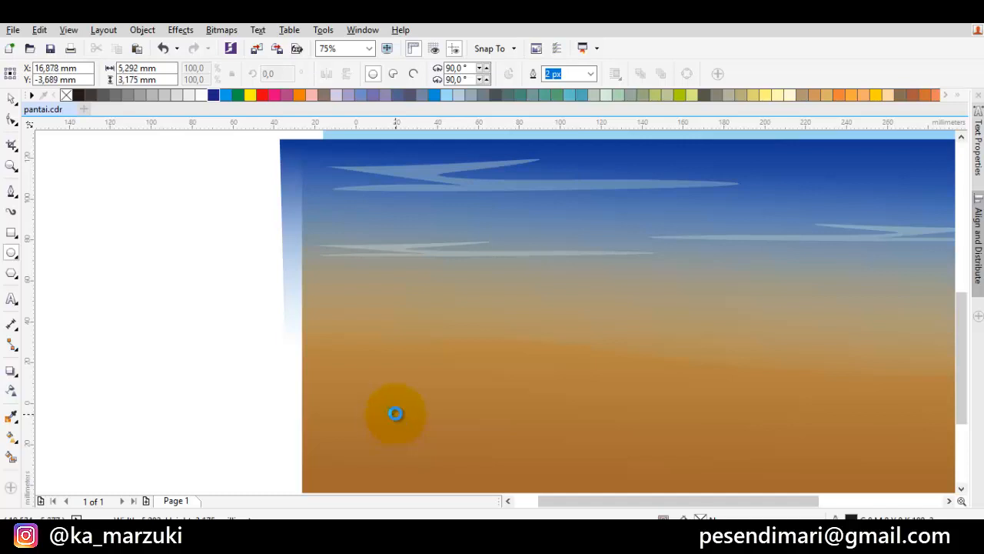
drag(394, 413, 394, 412)
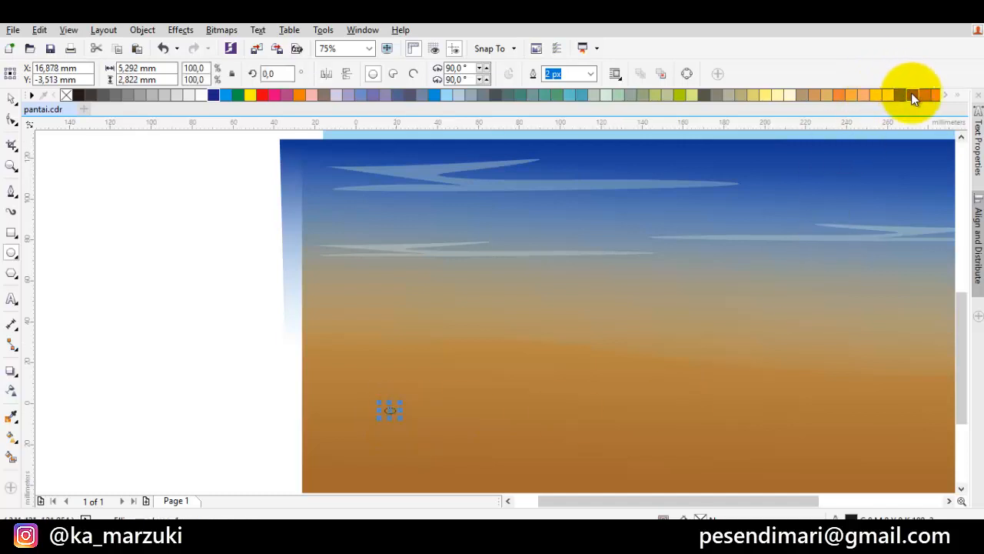
drag(913, 98, 904, 134)
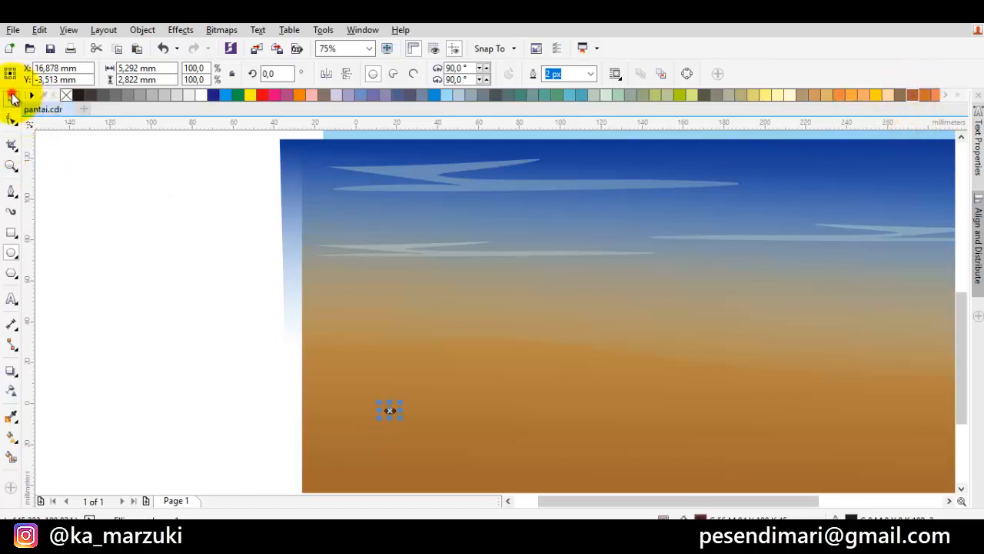
right_click(66, 95)
click(132, 198)
Duplicate the brown ellipse to its lower right on the sand and scale the copy to 50%.
scroll(414, 394, up, 2)
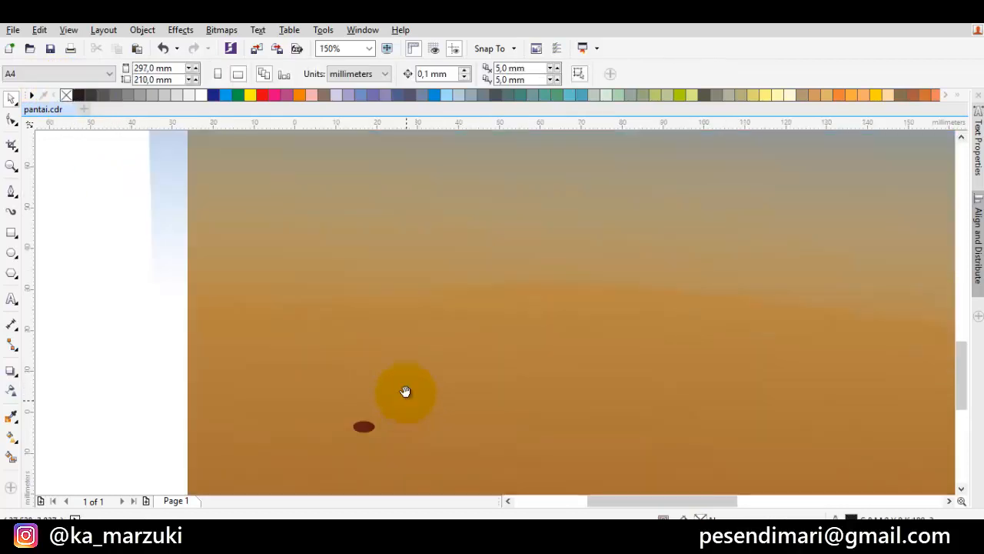
click(390, 314)
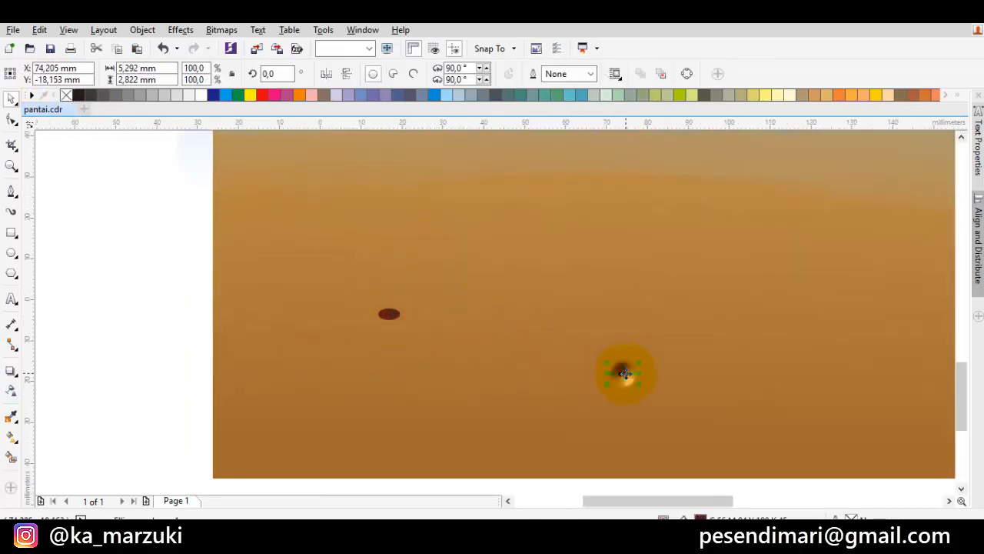
scroll(624, 373, up, 2)
drag(640, 359, 627, 372)
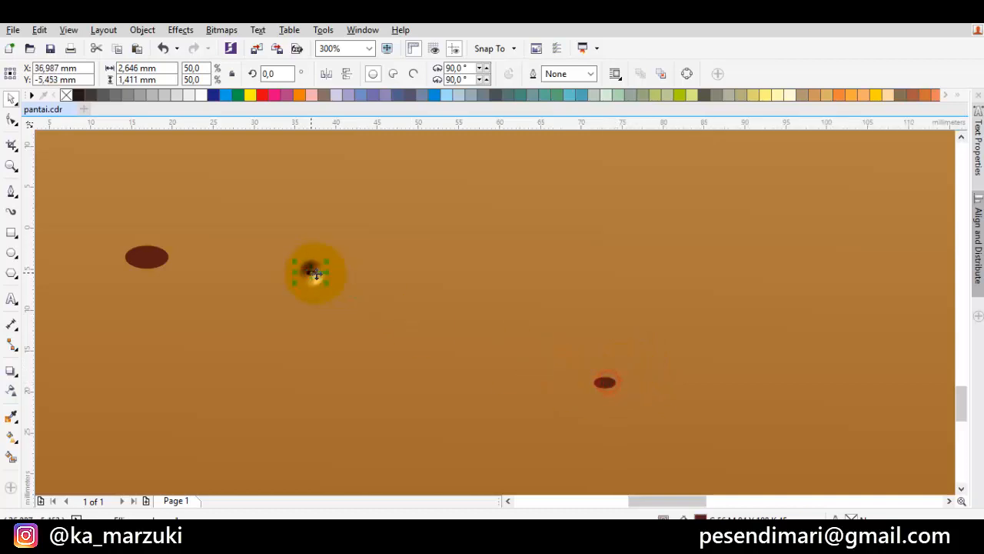
Scatter four more ellipse copies around the first two: two at 25%, one slightly larger than the original and one at 57.5%.
drag(329, 285, 110, 385)
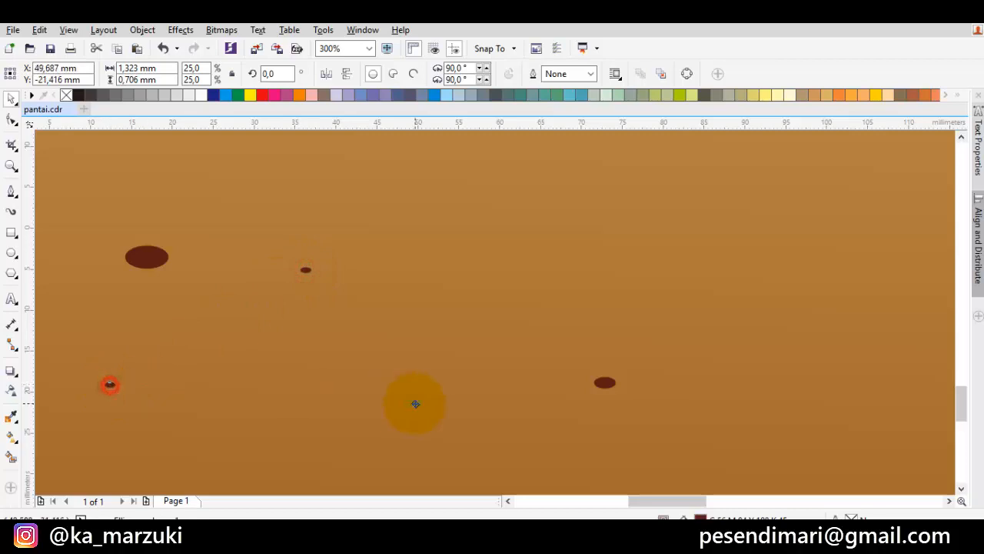
drag(421, 406, 458, 405)
drag(329, 359, 266, 335)
right_click(267, 335)
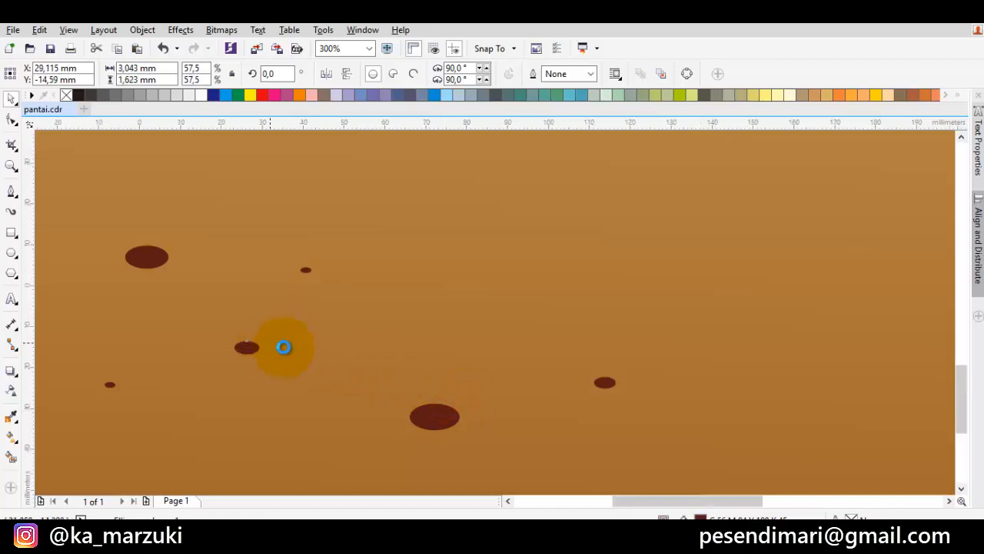
Duplicate four of the brown ellipses to their upper right on the sand, and undo the last displacement of the copies.
scroll(281, 344, down, 8)
click(408, 455)
drag(391, 425, 416, 348)
scroll(312, 363, up, 3)
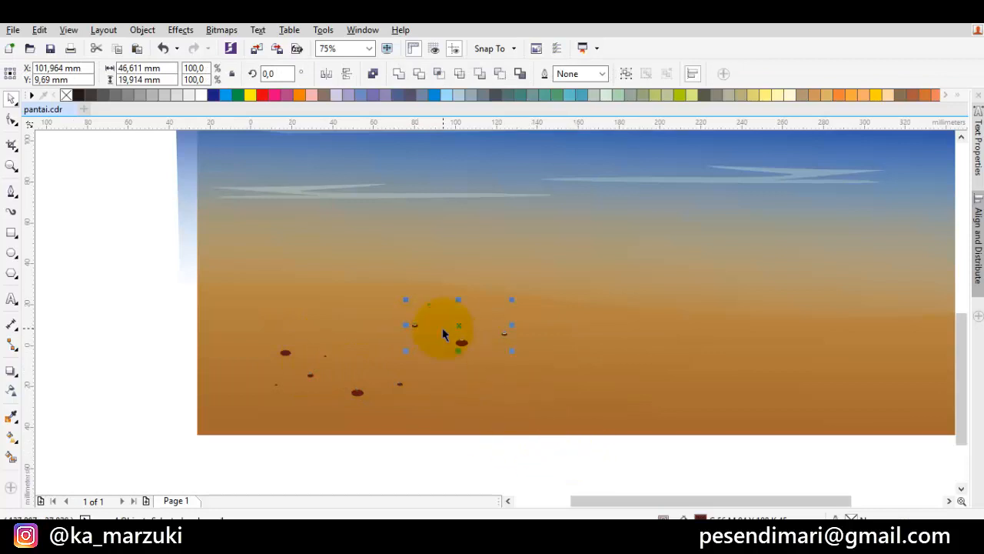
key(ctrl+z)
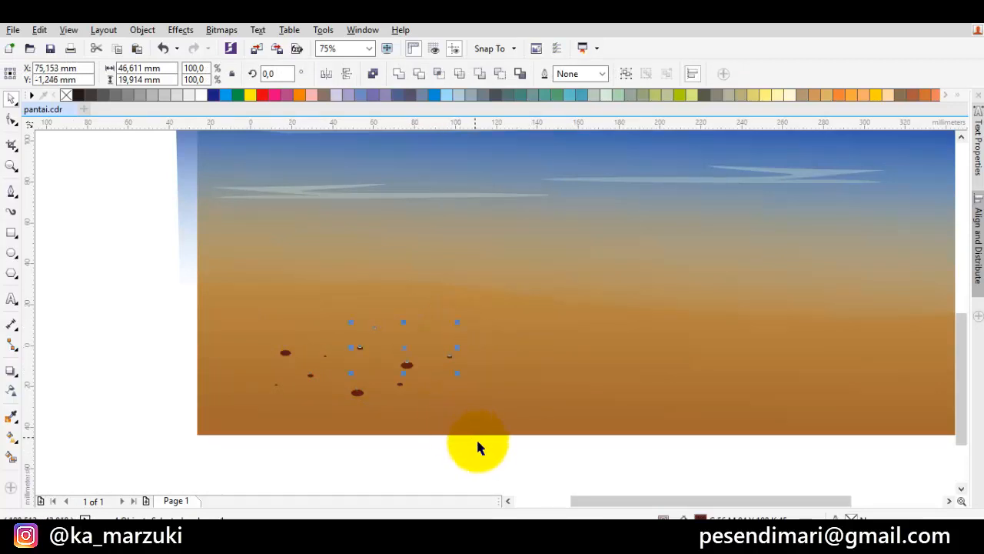
Duplicate five of the brown ellipses onto the sand near its left edge.
click(479, 457)
drag(416, 452, 225, 347)
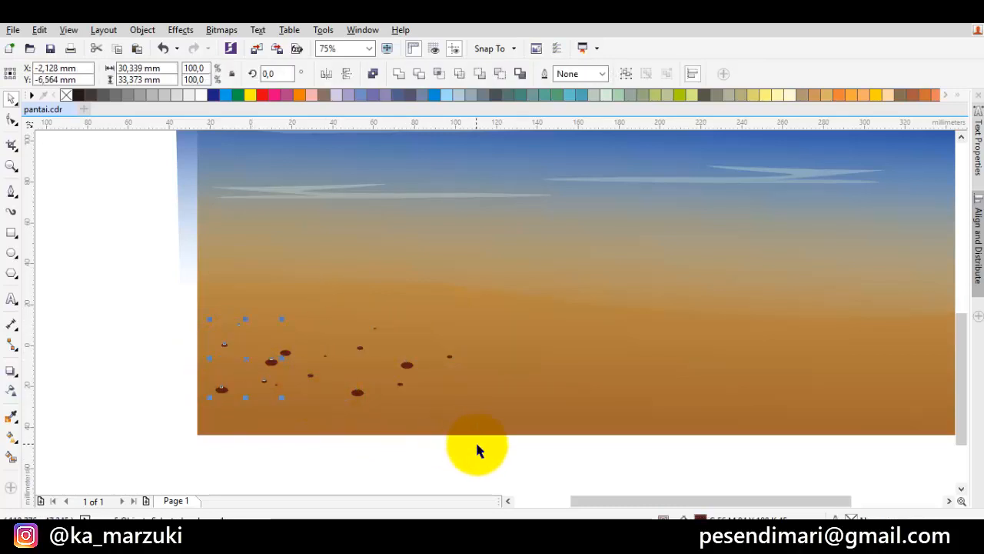
click(312, 433)
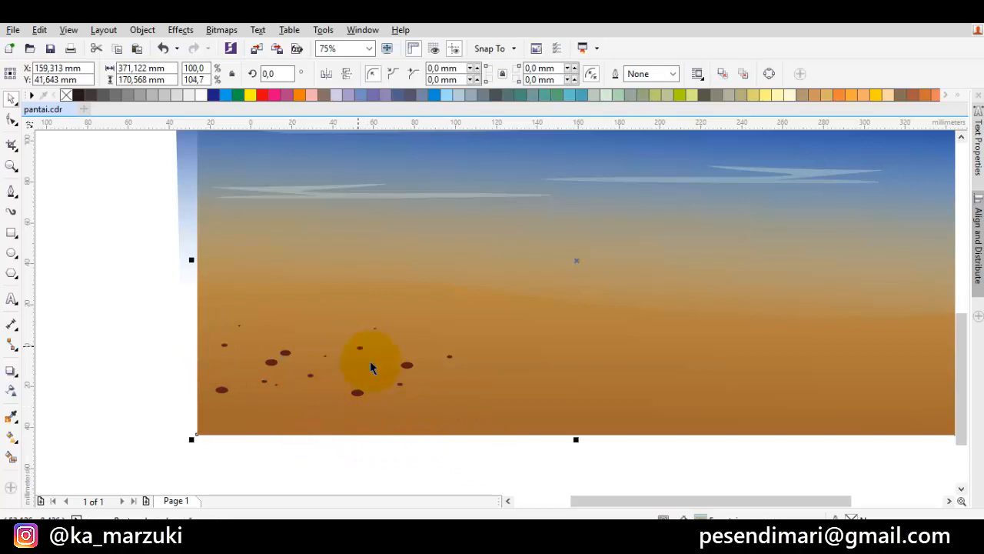
click(319, 432)
drag(348, 466, 301, 365)
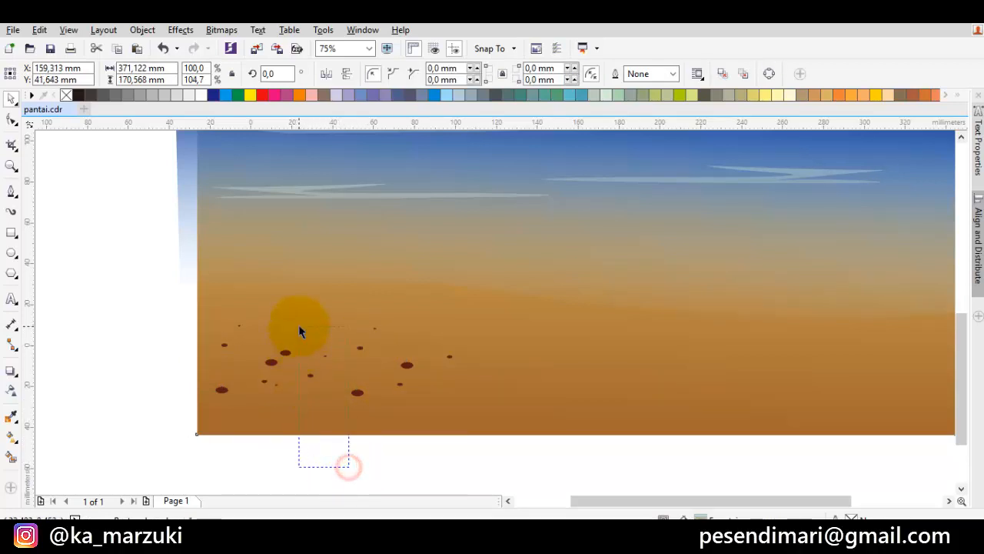
drag(298, 326, 319, 339)
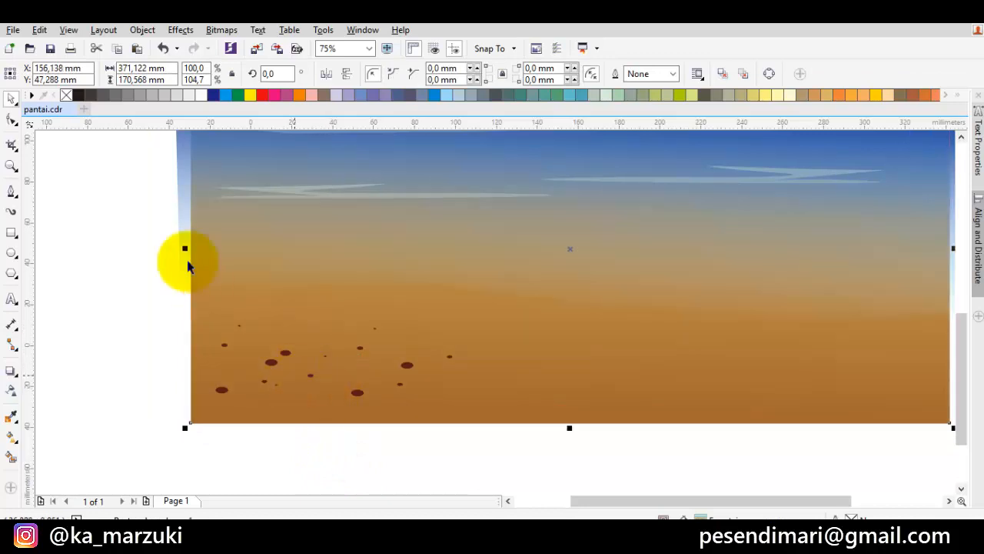
click(163, 48)
Duplicate four of the brown ellipses just above their cluster, and copy the whole cluster onto the right half of the sand.
drag(348, 444, 267, 354)
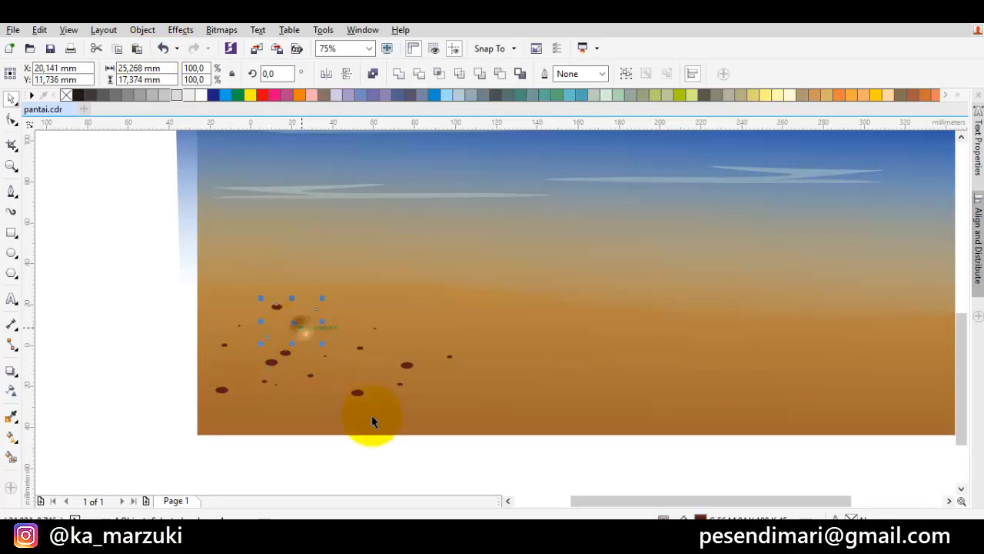
drag(510, 464, 149, 264)
drag(400, 342, 629, 358)
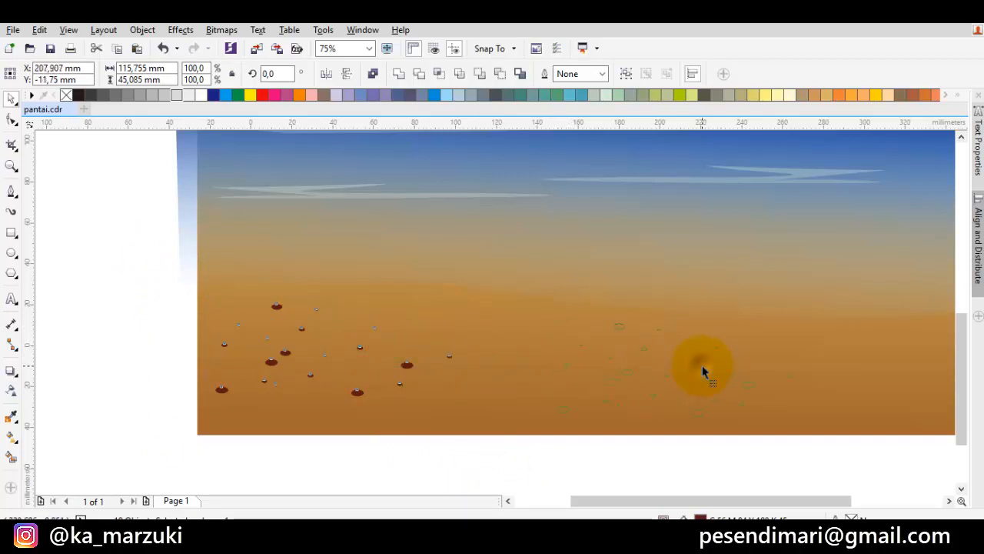
drag(702, 365, 702, 365)
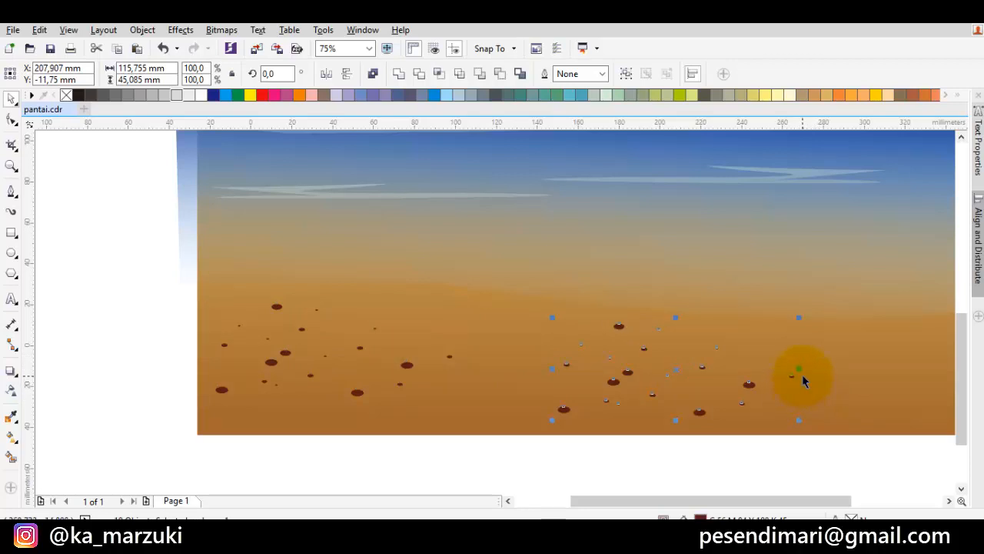
Mirror the copied ellipse cluster horizontally and vertically, and move it left to the middle of the sand beside the original cluster.
drag(670, 370, 619, 380)
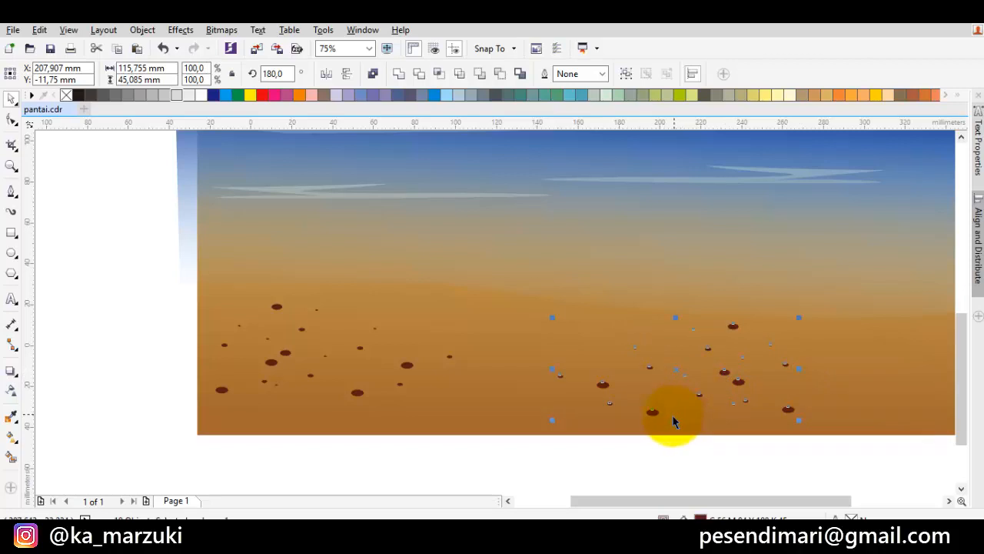
drag(675, 419, 697, 320)
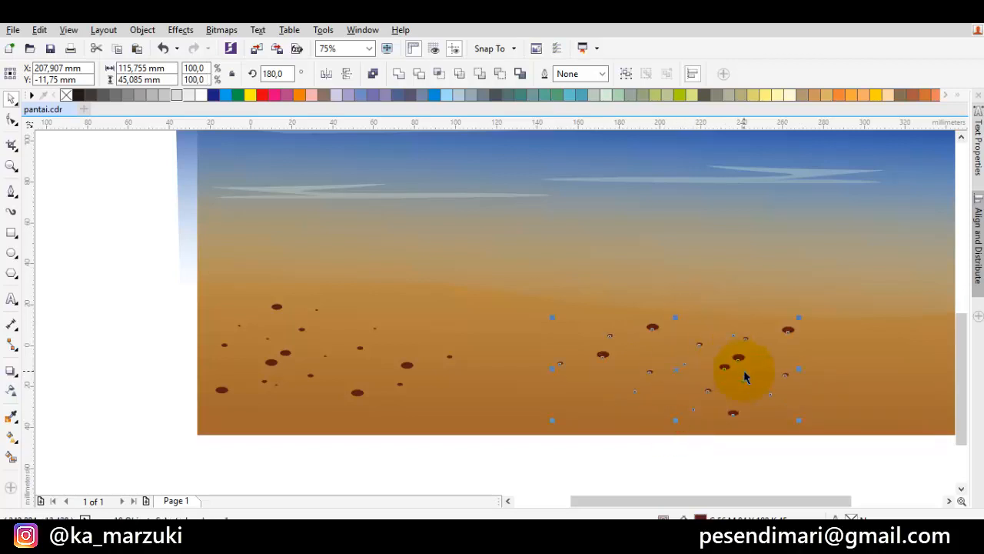
drag(739, 364, 582, 338)
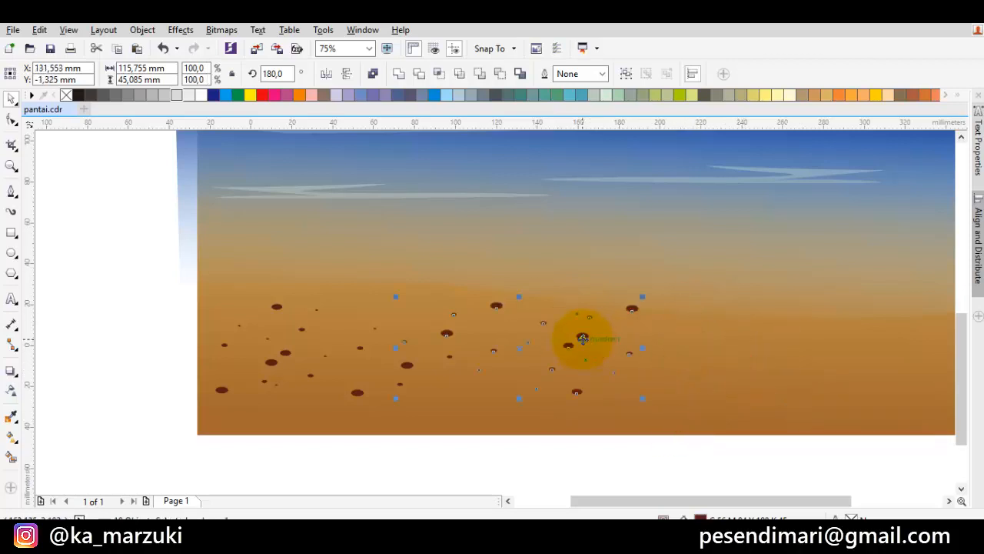
click(676, 437)
Duplicate the ellipses in the middle of the sand onto its right side and shift the copies slightly left.
scroll(677, 438, down, 4)
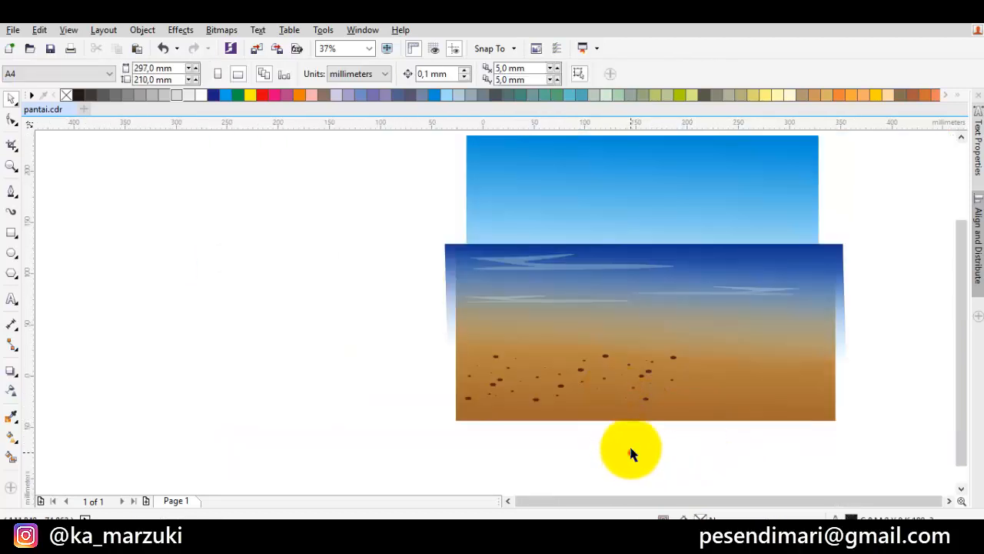
drag(630, 454, 501, 326)
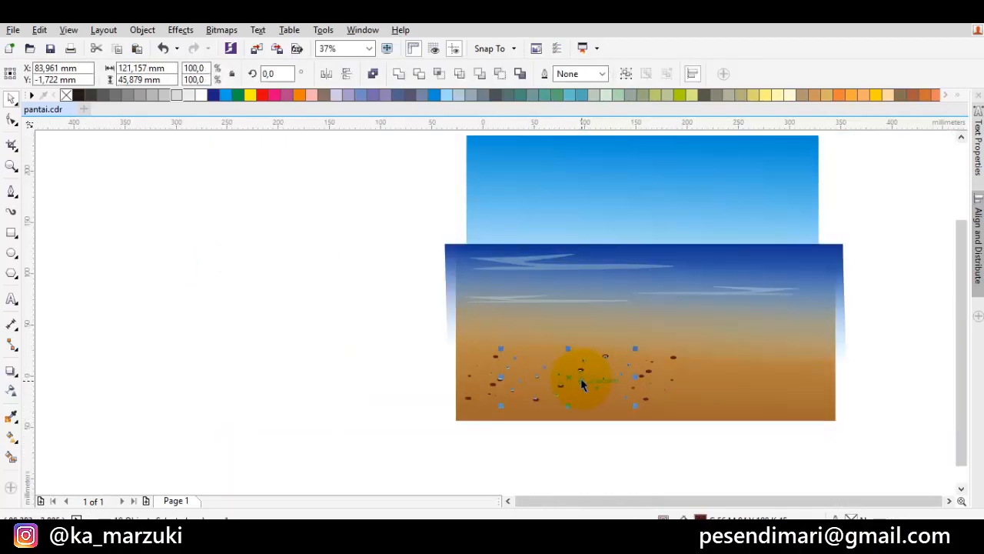
drag(583, 385, 698, 388)
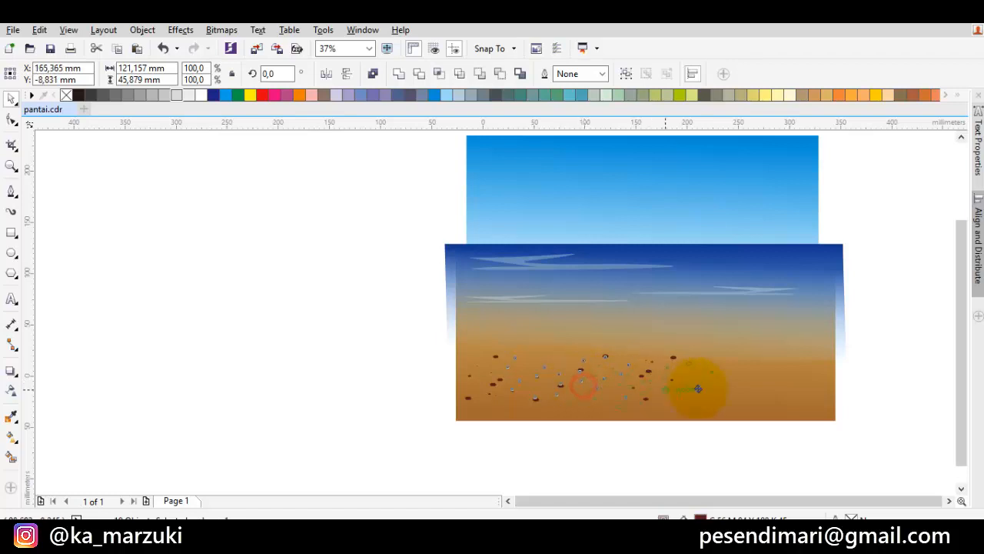
scroll(765, 396, up, 4)
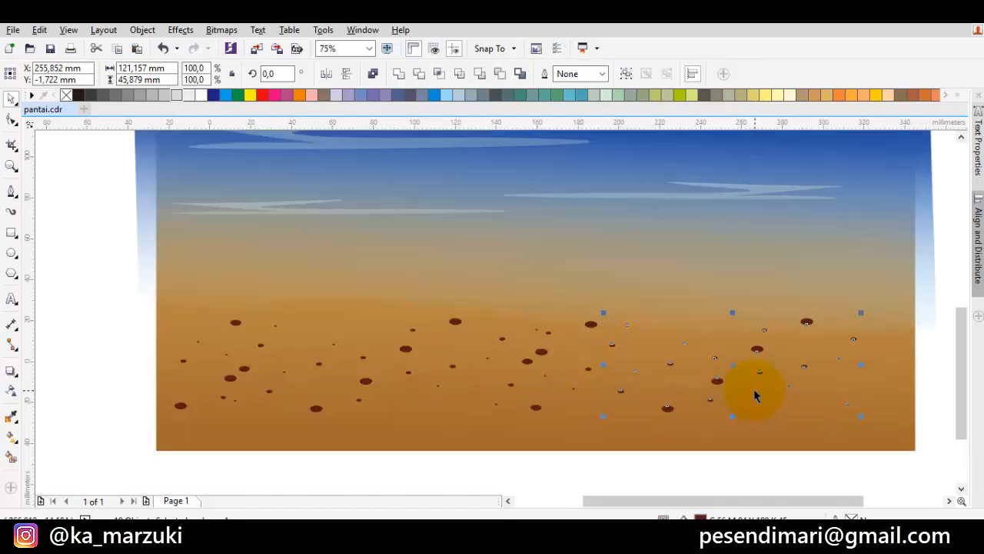
drag(717, 383, 696, 391)
click(737, 451)
scroll(725, 439, down, 4)
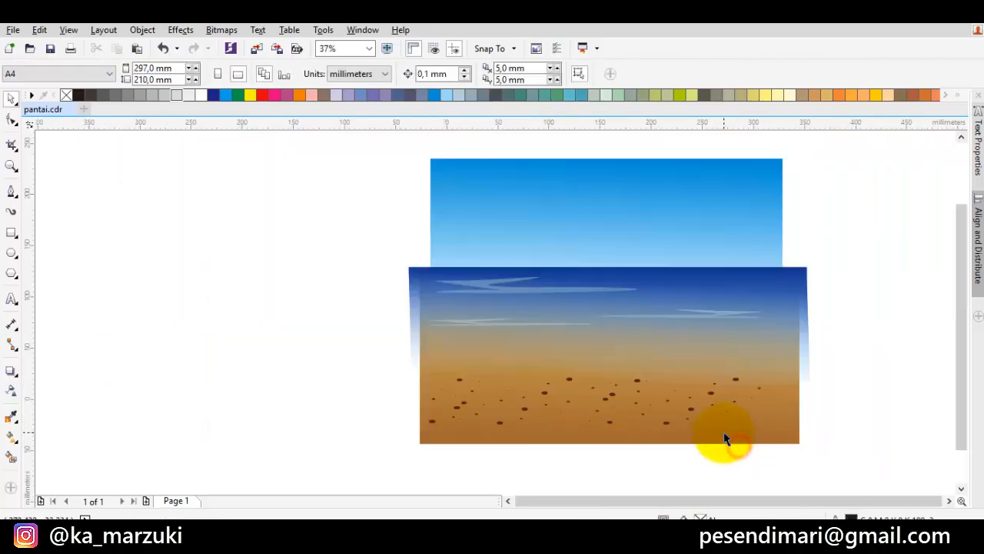
drag(725, 439, 745, 408)
scroll(731, 369, up, 4)
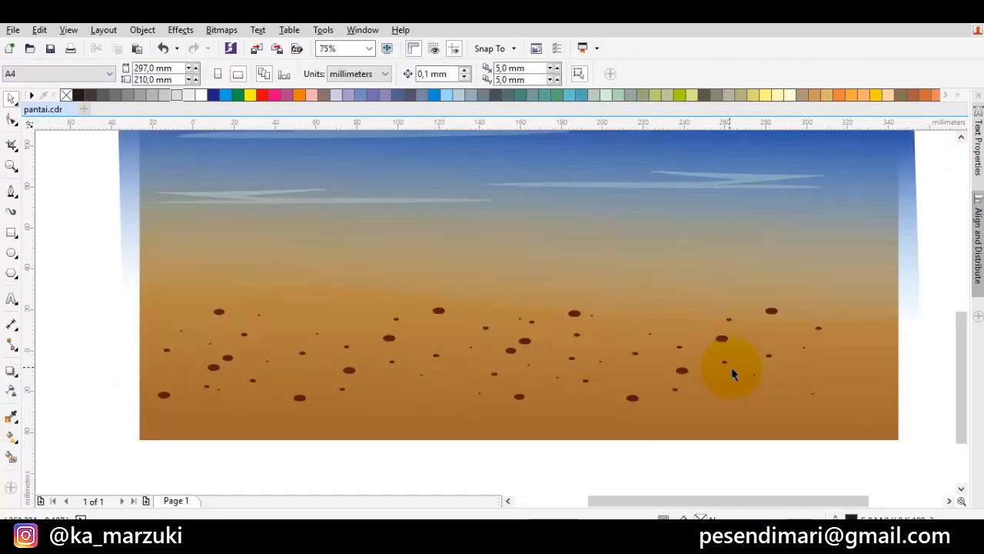
scroll(736, 373, down, 4)
scroll(742, 338, right, 1)
click(747, 303)
right_click(746, 302)
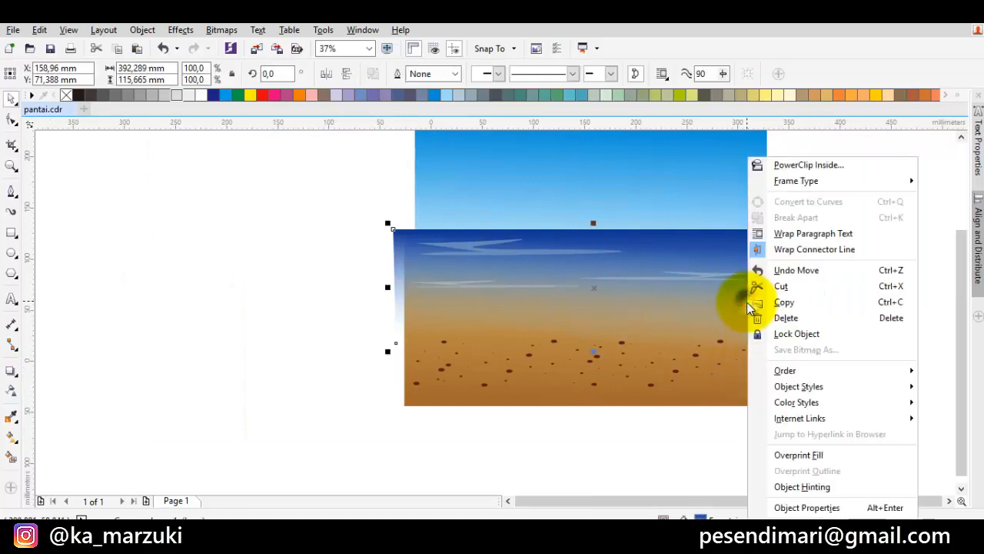
click(656, 278)
drag(274, 178, 379, 185)
Group all the brown ellipses scattered on the sand.
drag(779, 431, 363, 306)
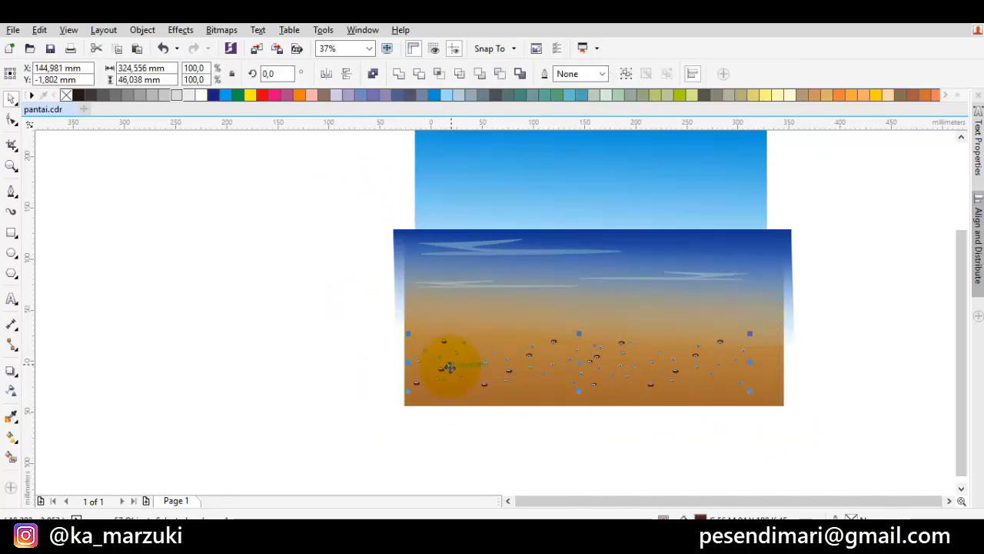
right_click(450, 368)
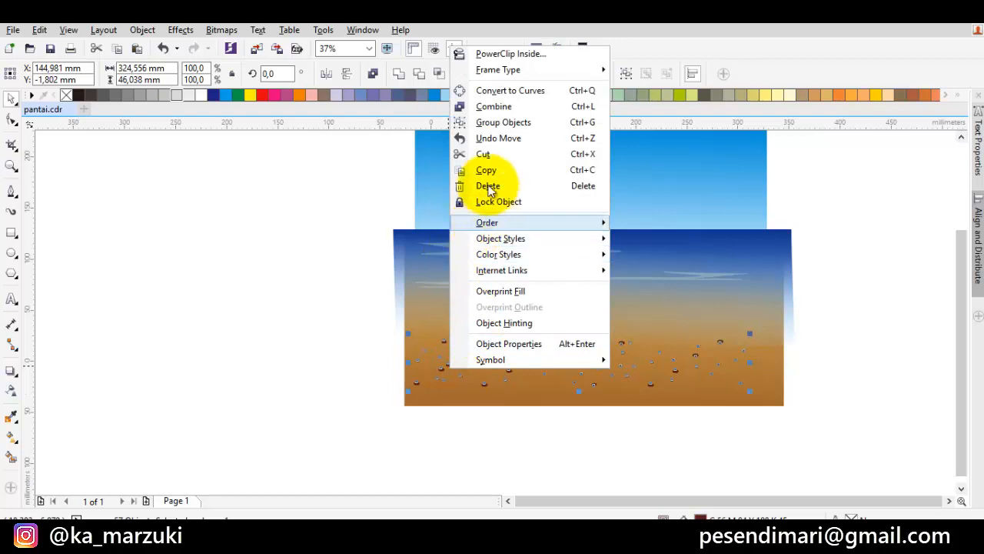
click(486, 123)
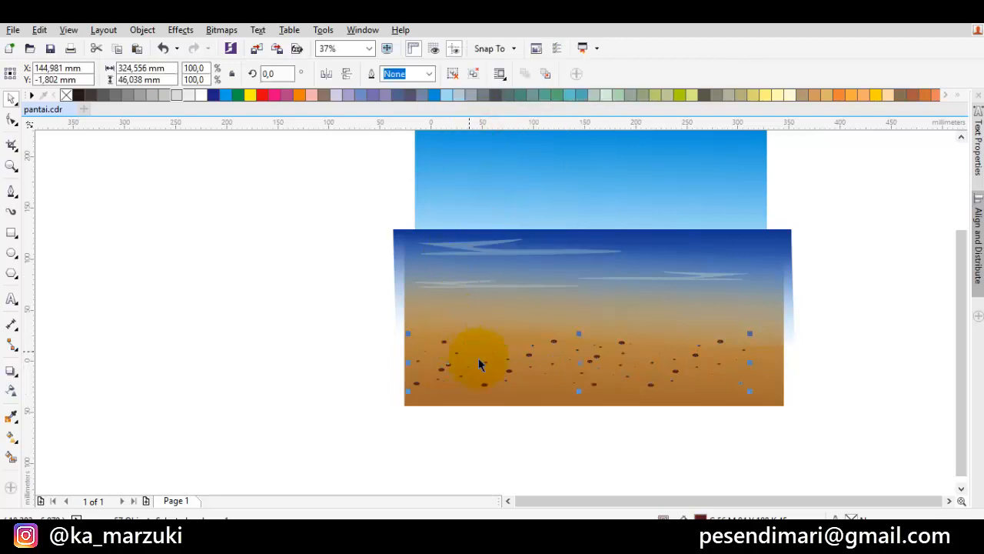
Change the stacking order of the pebble group so it sits directly in front of the sand shape.
scroll(537, 361, up, 2)
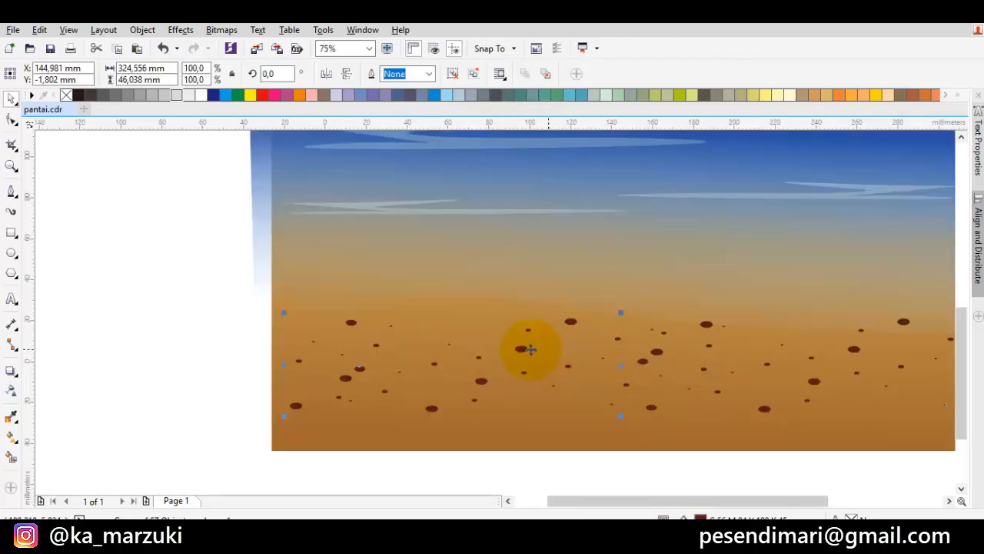
right_click(521, 351)
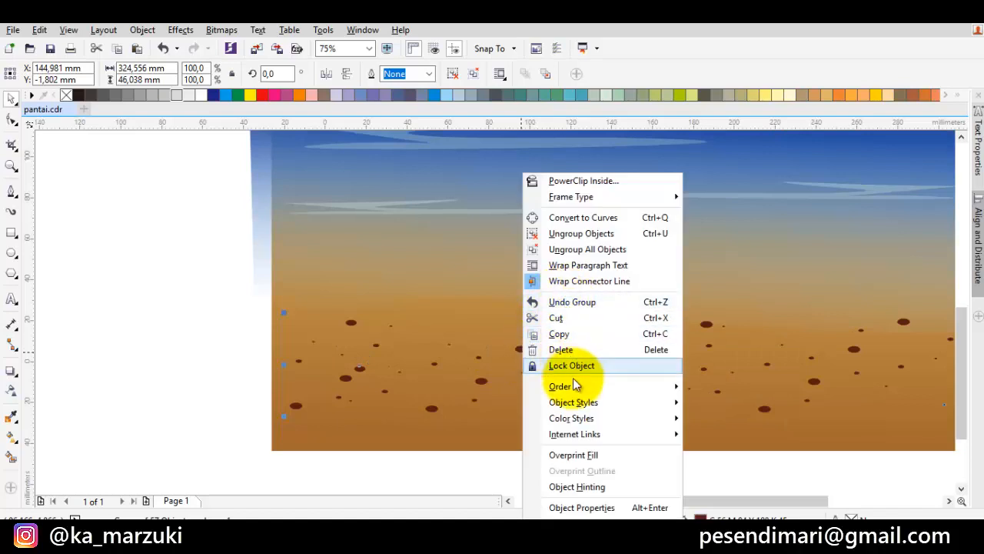
mouse_move(580, 386)
click(711, 485)
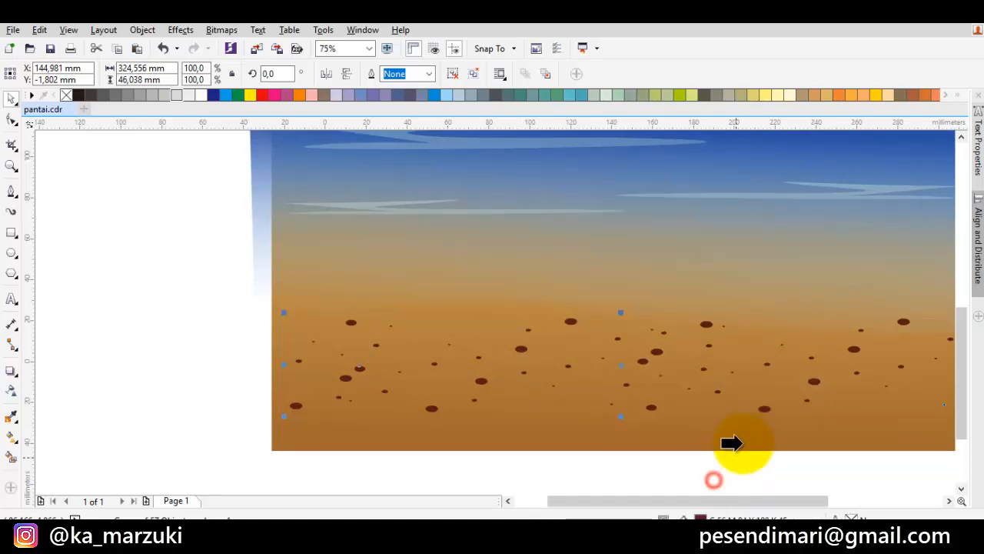
click(745, 436)
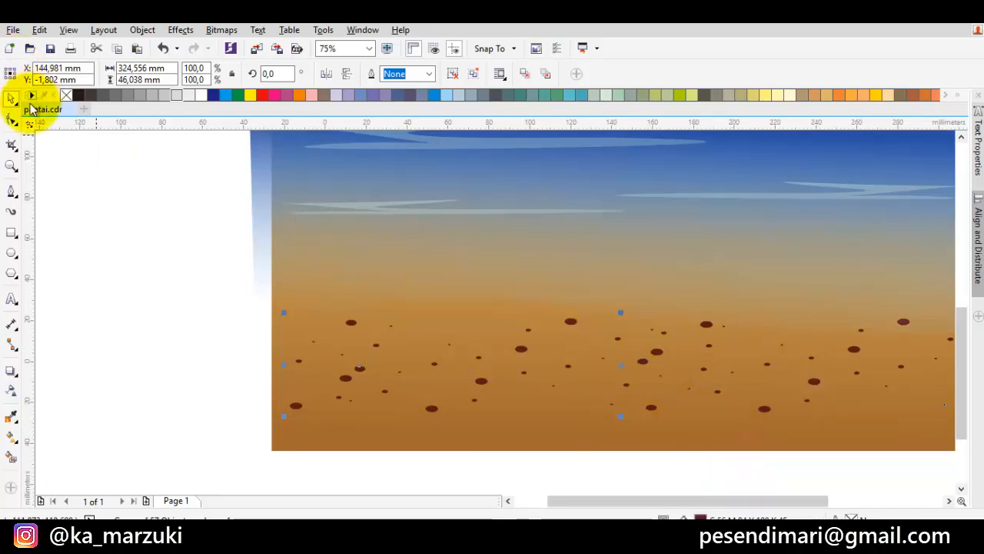
click(156, 188)
Stretch the translucent sea shape downward over the sand to a height of about 124.5 mm.
click(531, 292)
scroll(549, 310, down, 1)
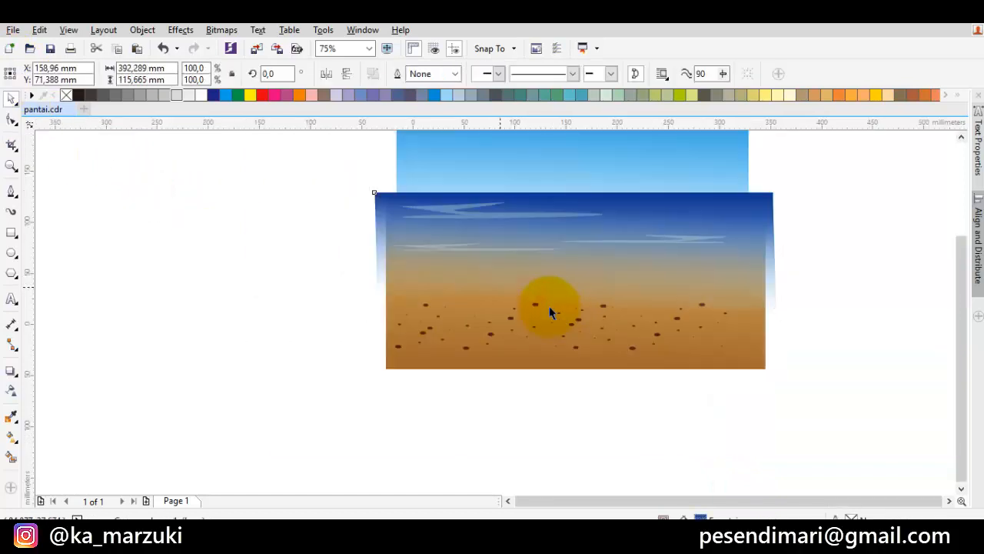
scroll(569, 323, up, 1)
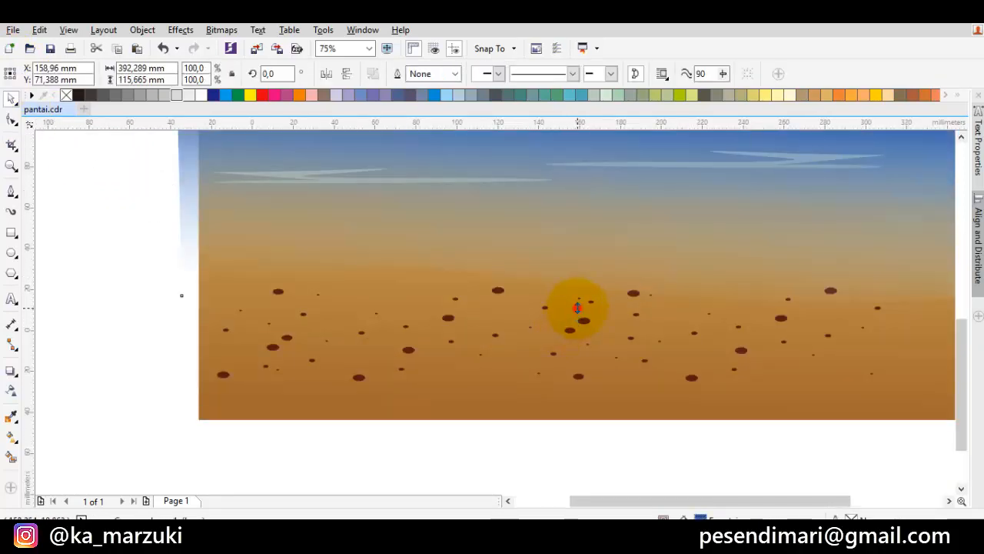
drag(577, 308, 575, 336)
scroll(350, 303, down, 1)
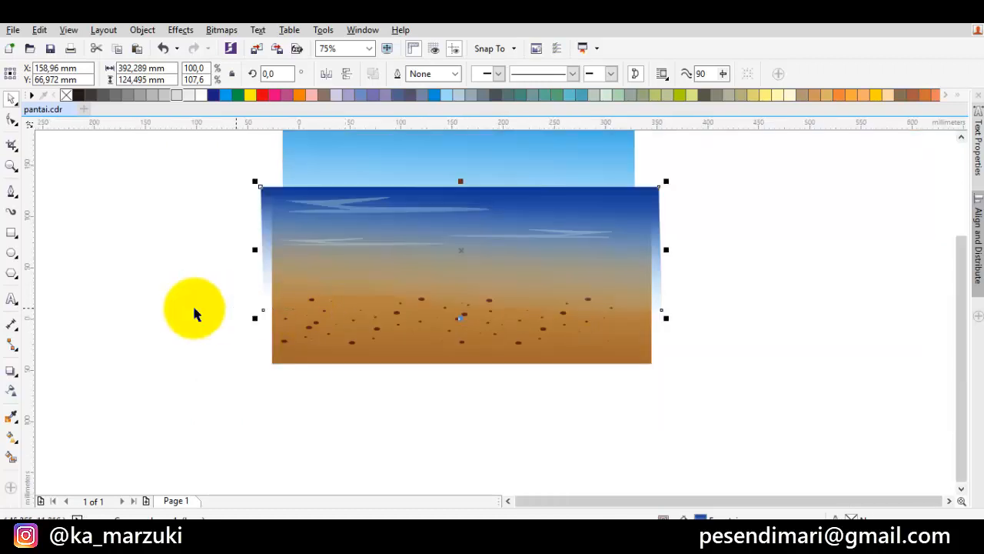
click(178, 308)
scroll(528, 290, right, 1)
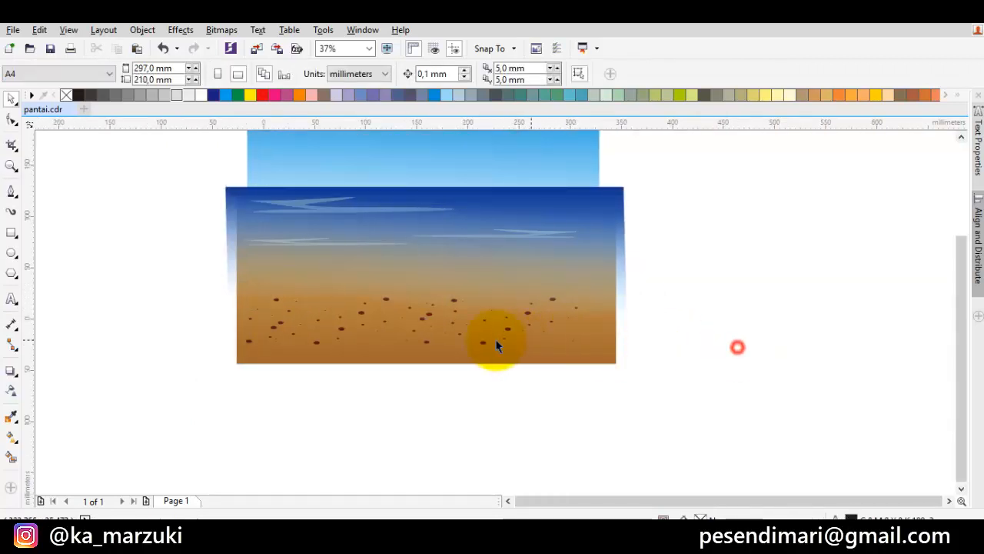
Arrange the pebble group and a duplicate one above the other on the sand, and mirror the lower copy horizontally.
scroll(477, 331, up, 1)
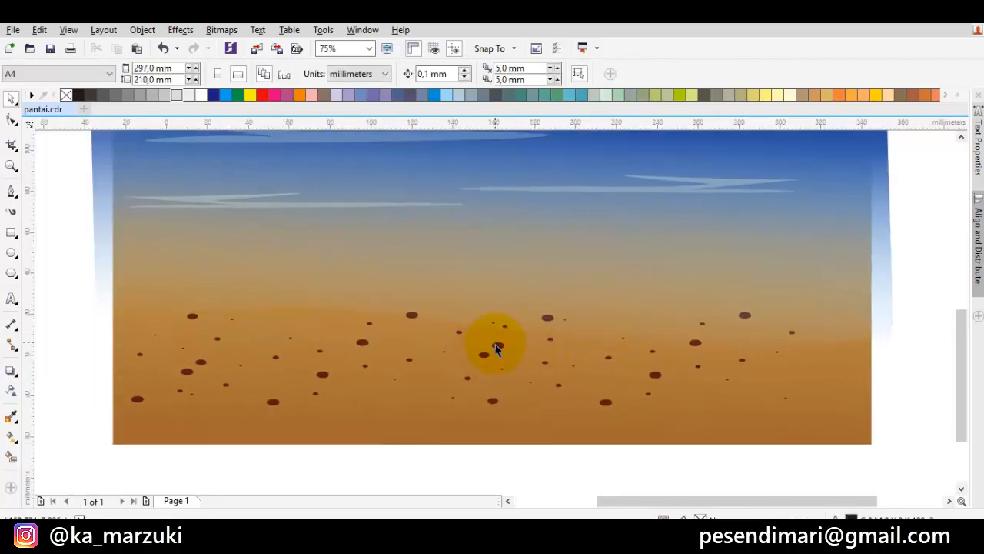
drag(496, 348, 512, 384)
scroll(712, 397, down, 2)
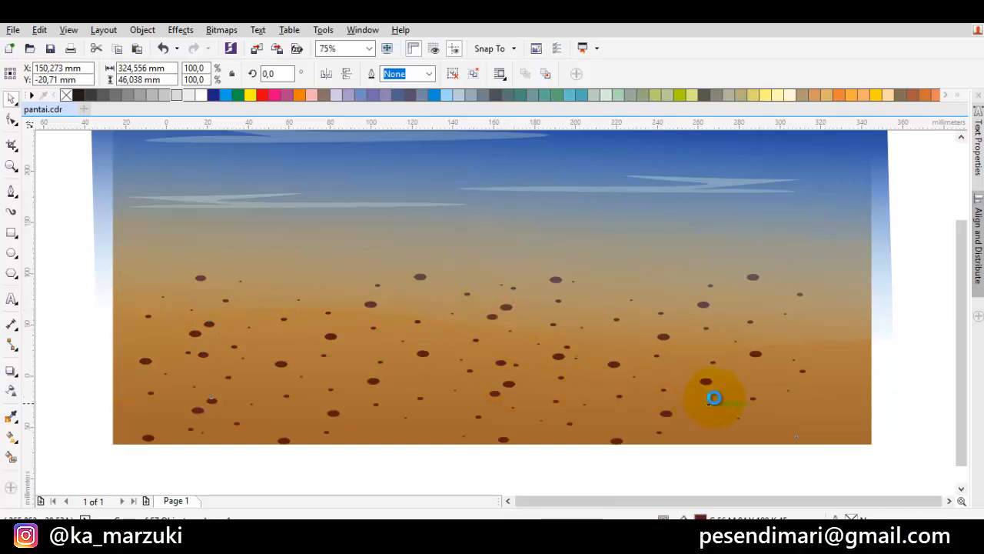
click(774, 436)
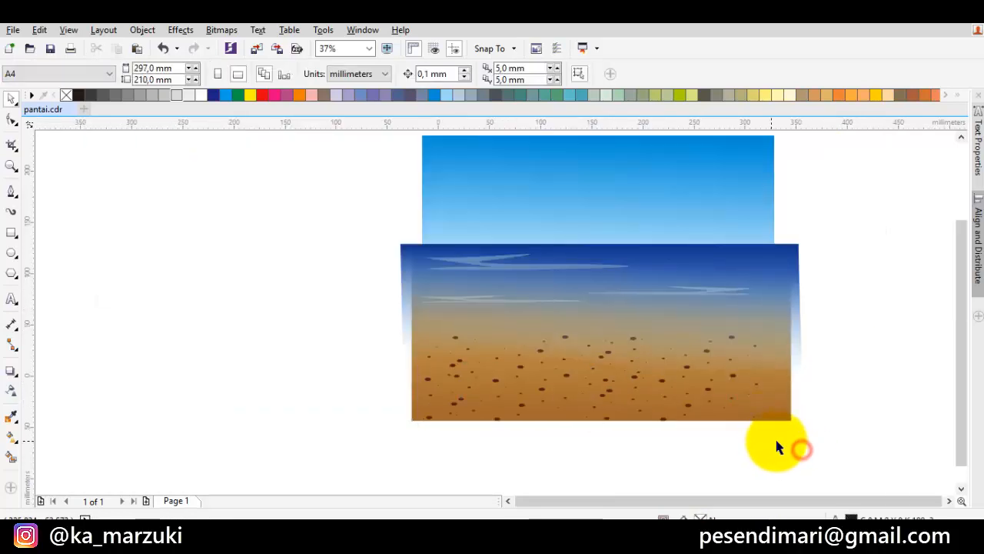
click(708, 392)
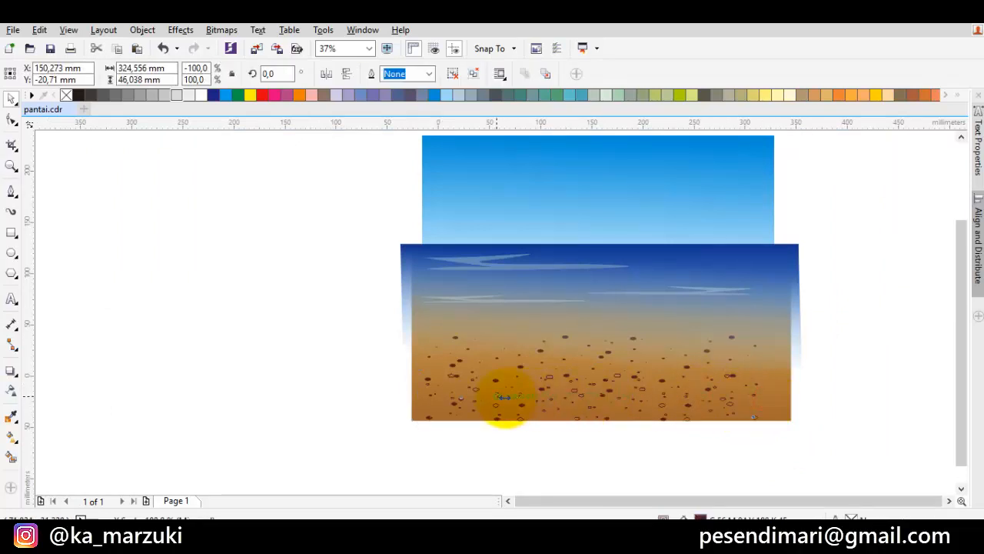
click(842, 427)
Group the two pebble groups together, leaving the white wave highlight out of the selection.
drag(773, 444, 357, 290)
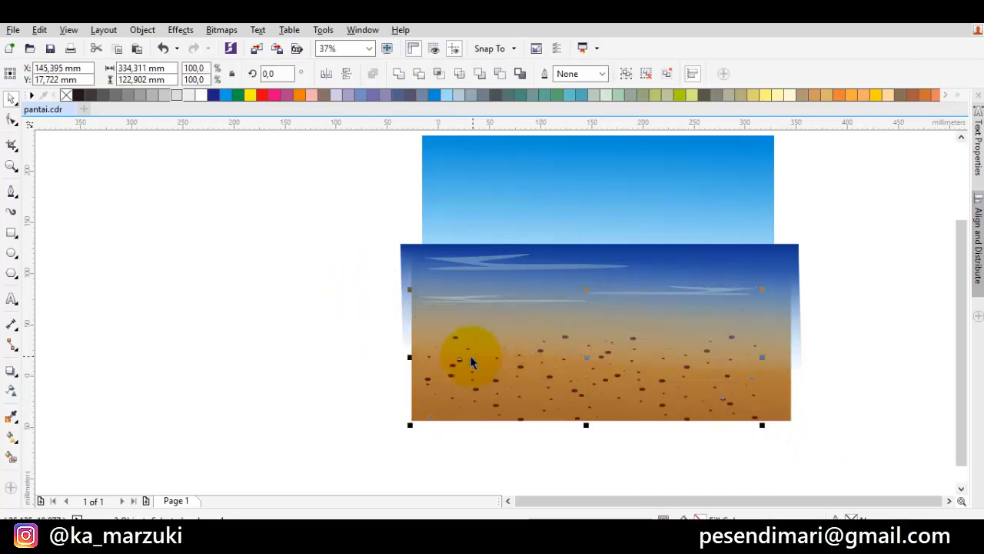
drag(461, 362, 465, 387)
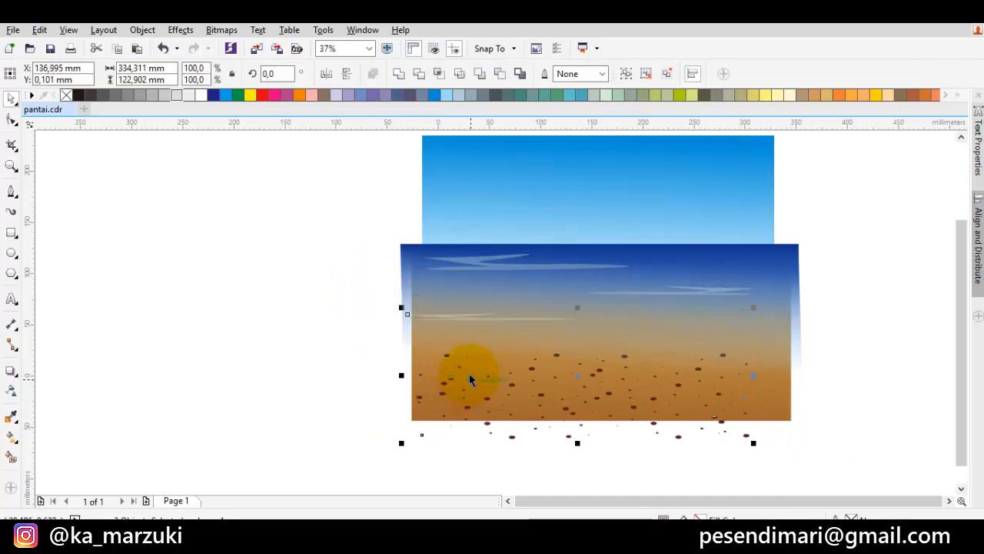
key(ctrl+z)
shift+click(442, 298)
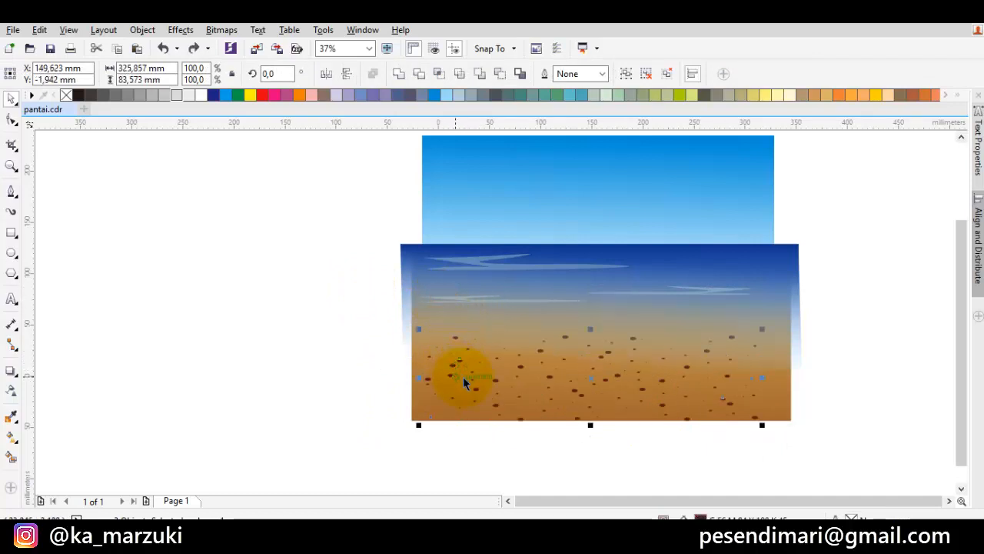
right_click(458, 360)
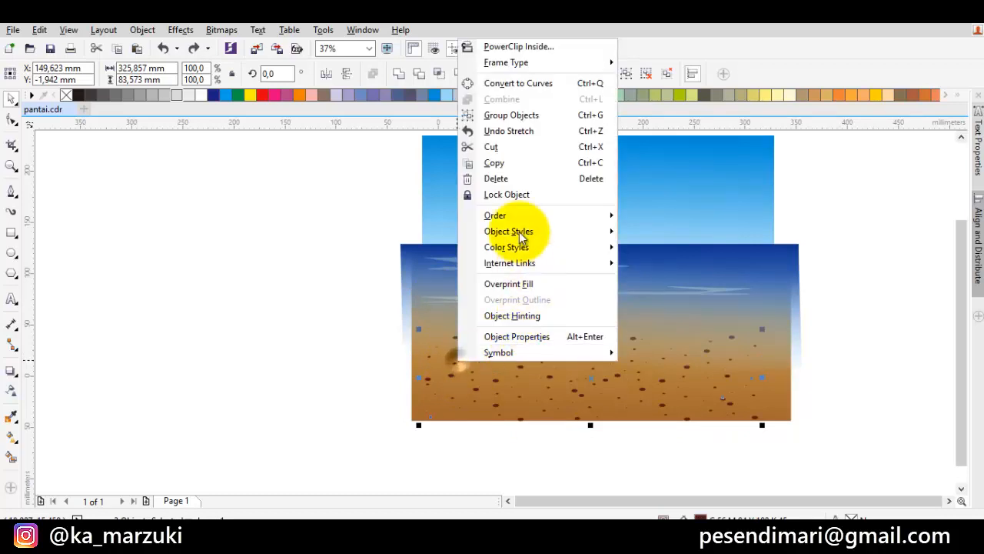
click(501, 113)
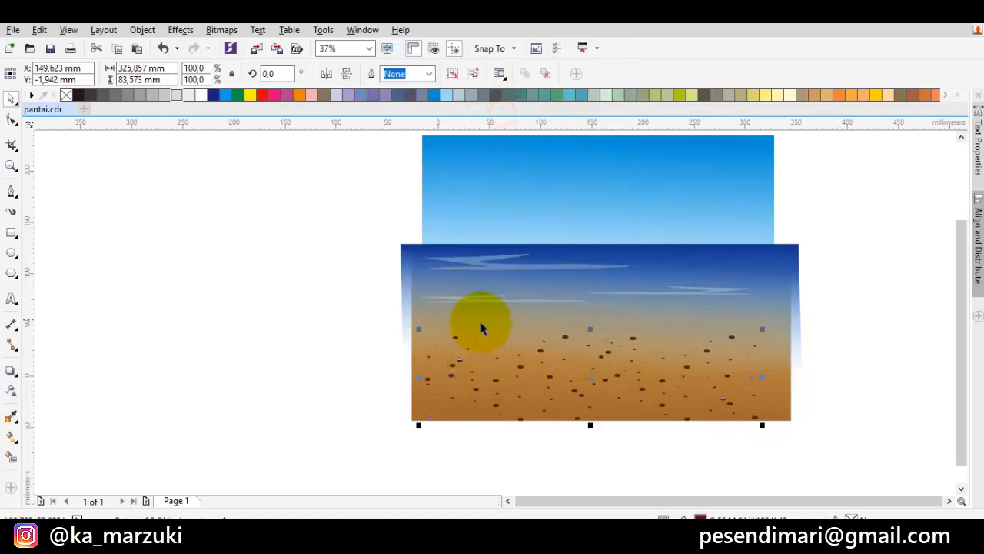
scroll(479, 323, down, 2)
click(731, 336)
scroll(606, 288, up, 2)
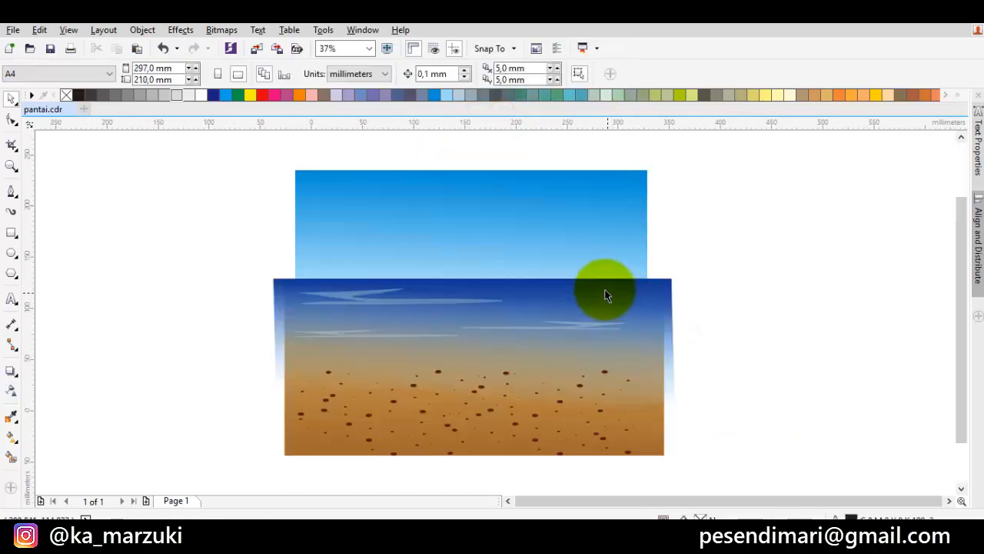
drag(605, 288, 516, 274)
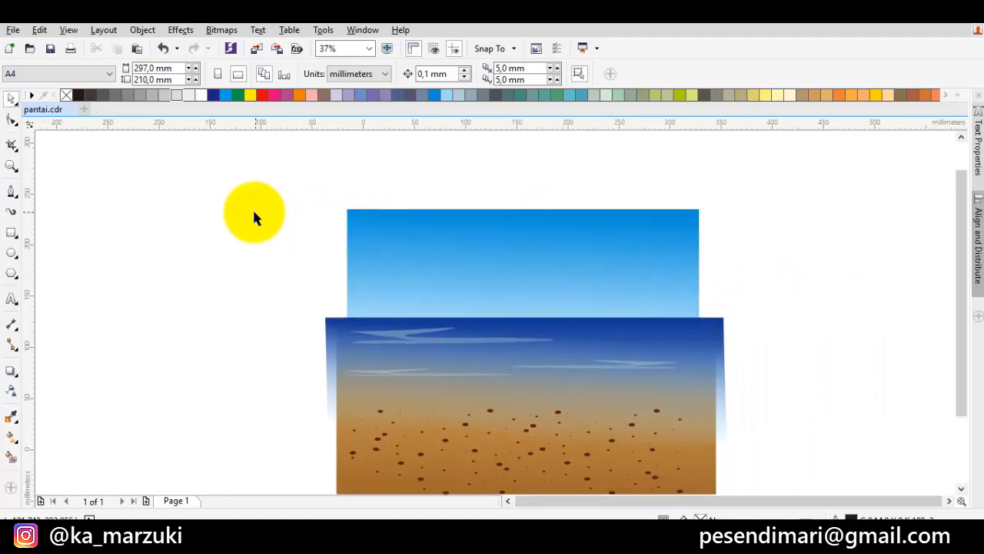
click(9, 192)
scroll(334, 241, up, 2)
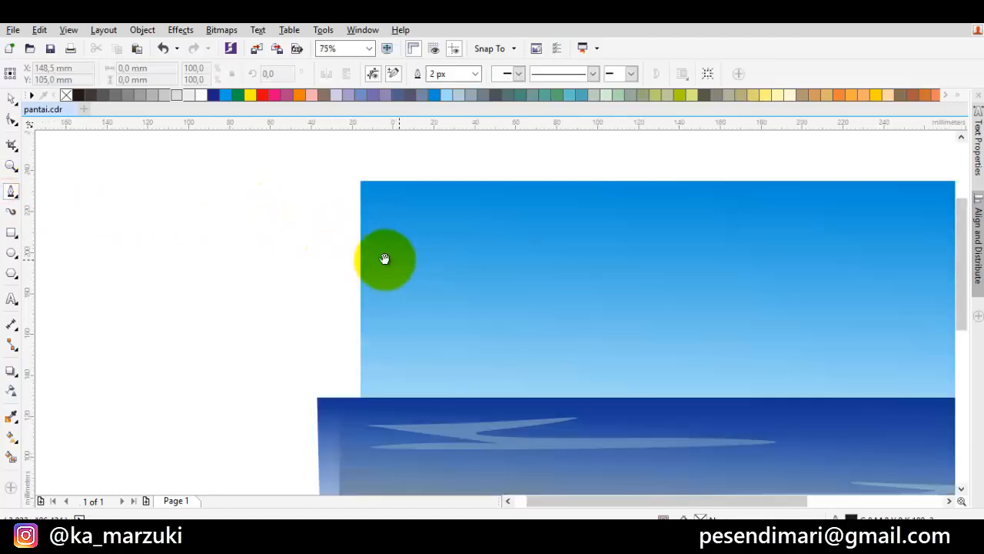
scroll(323, 267, right, 2)
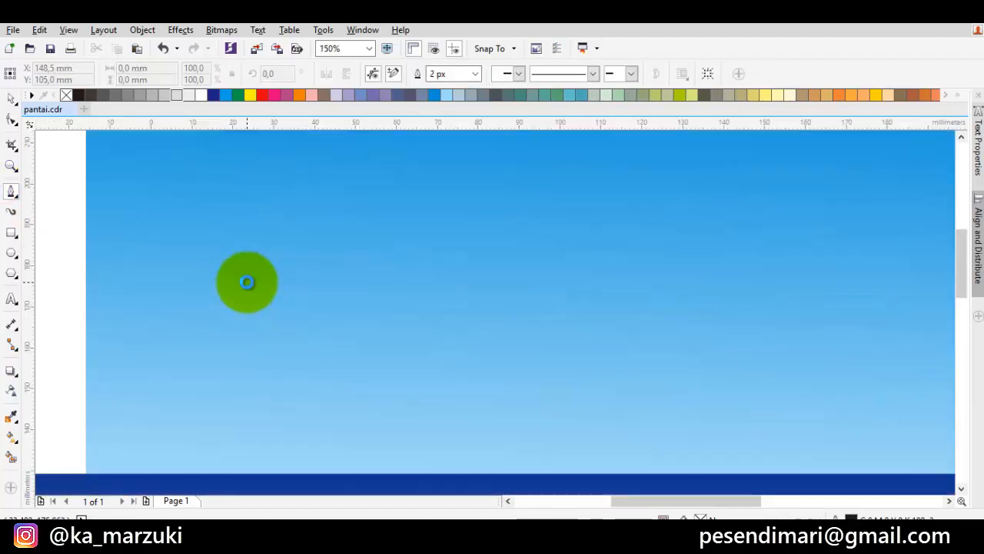
scroll(251, 292, up, 1)
scroll(249, 289, down, 1)
scroll(249, 289, left, 1)
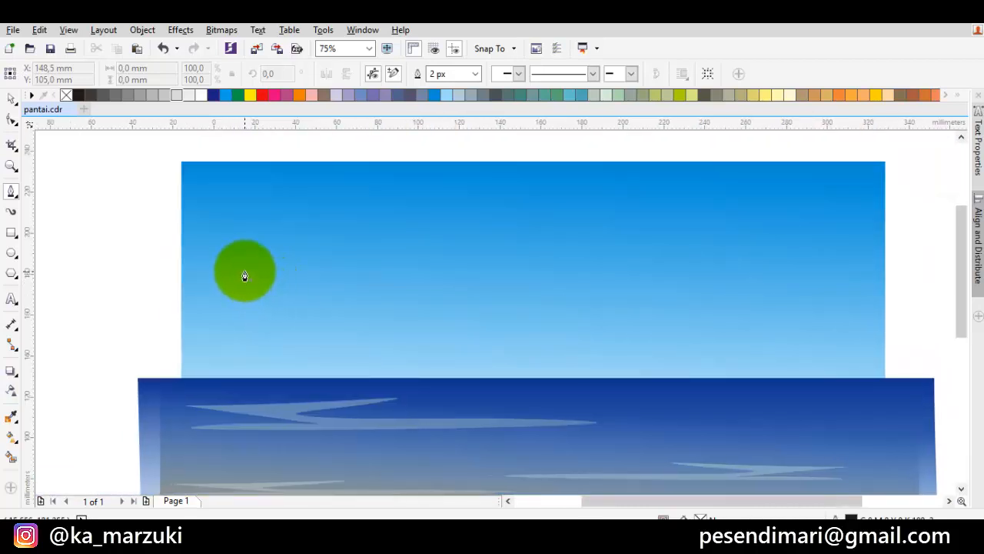
key(space)
Place a copy of the largest wave highlight in the sky, above the left part of the sea.
scroll(292, 326, down, 2)
click(296, 346)
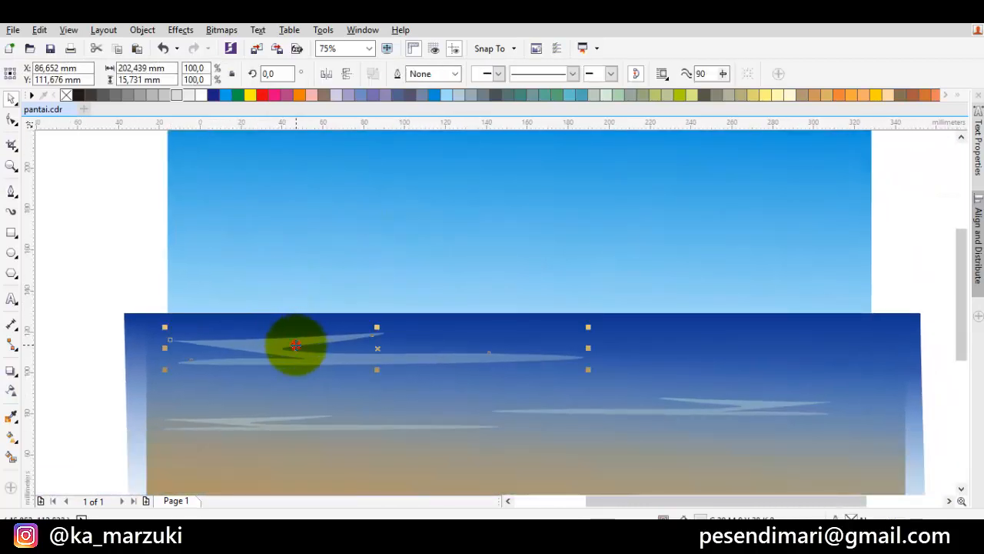
mouse_move(293, 345)
mouse_down()
mouse_move(292, 193)
mouse_move(354, 239)
mouse_up()
scroll(308, 202, left, 1)
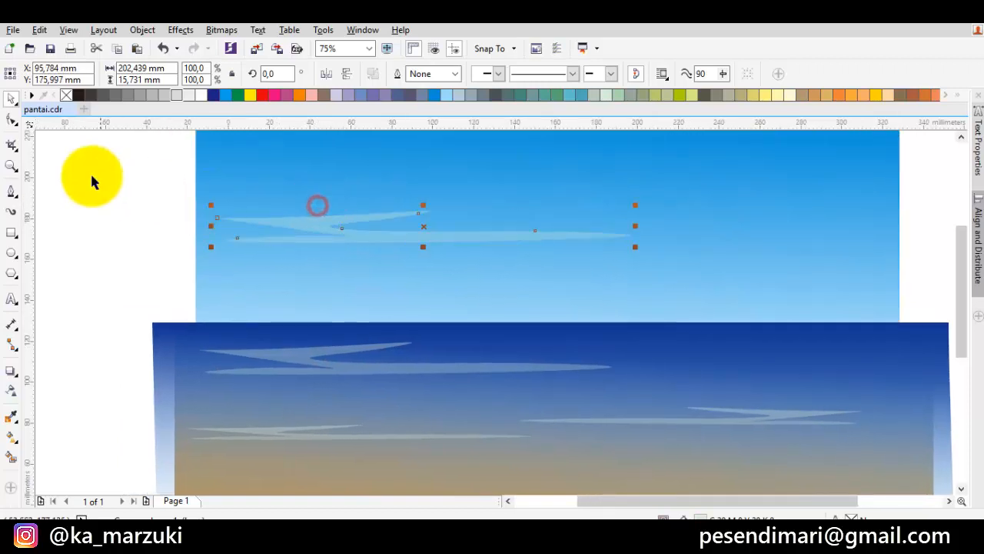
Draw an ellipse about 64 by 25 mm over the sky streak and place a duplicate overlapping its lower right part.
click(10, 256)
drag(281, 202, 423, 263)
drag(340, 213, 403, 219)
right_click(405, 219)
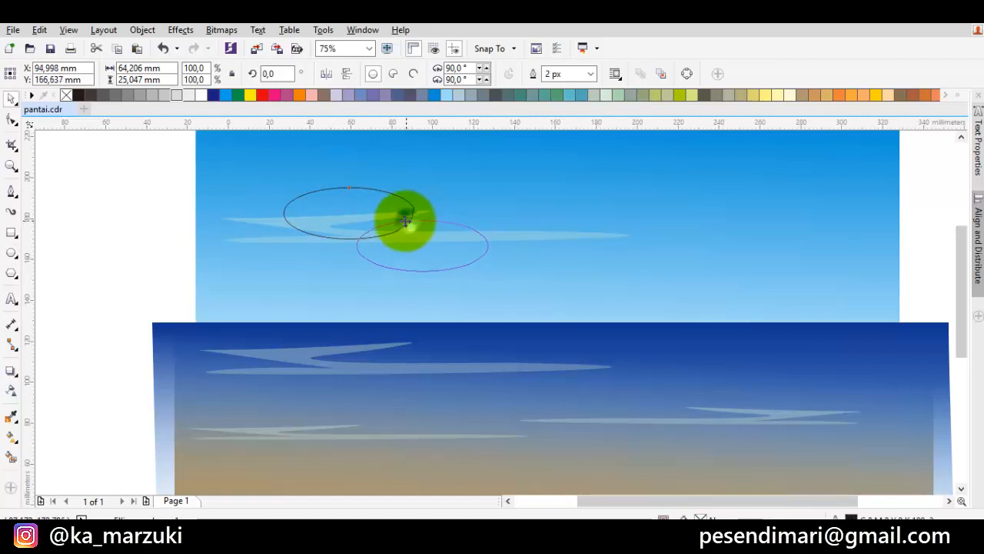
Weld the two ellipses and the sky streak into one cloud shape and move it slightly down and left.
drag(115, 174, 648, 306)
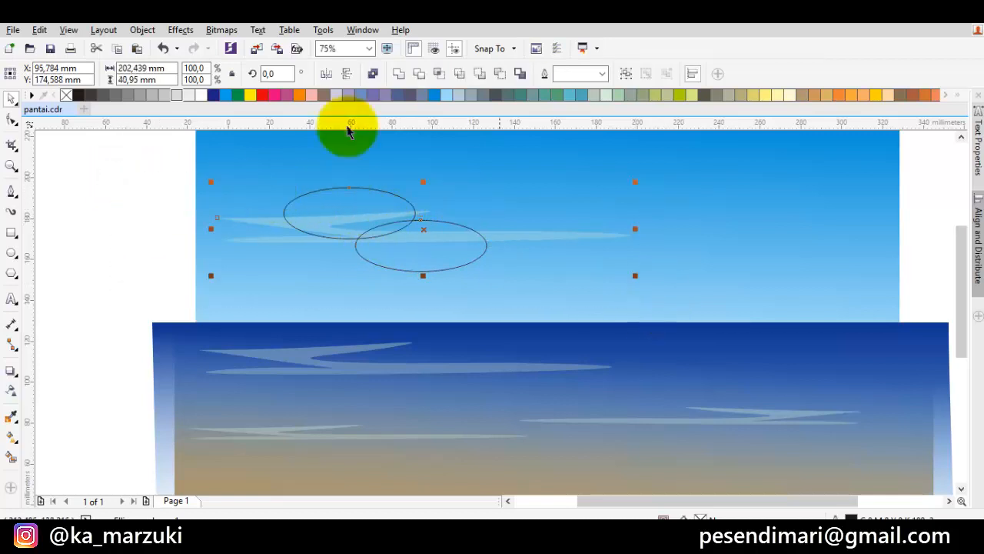
click(398, 74)
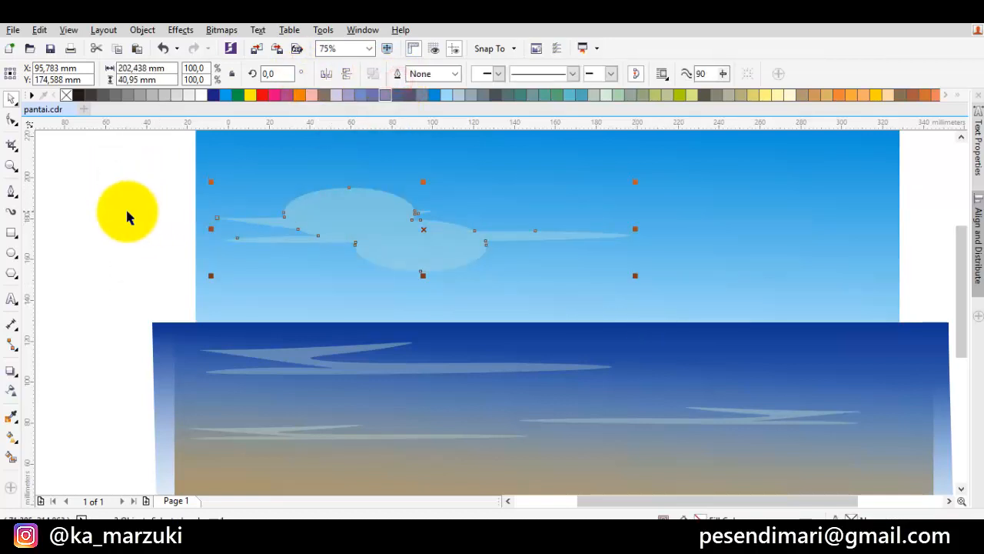
click(127, 210)
scroll(461, 241, left, 2)
click(518, 239)
scroll(519, 239, down, 1)
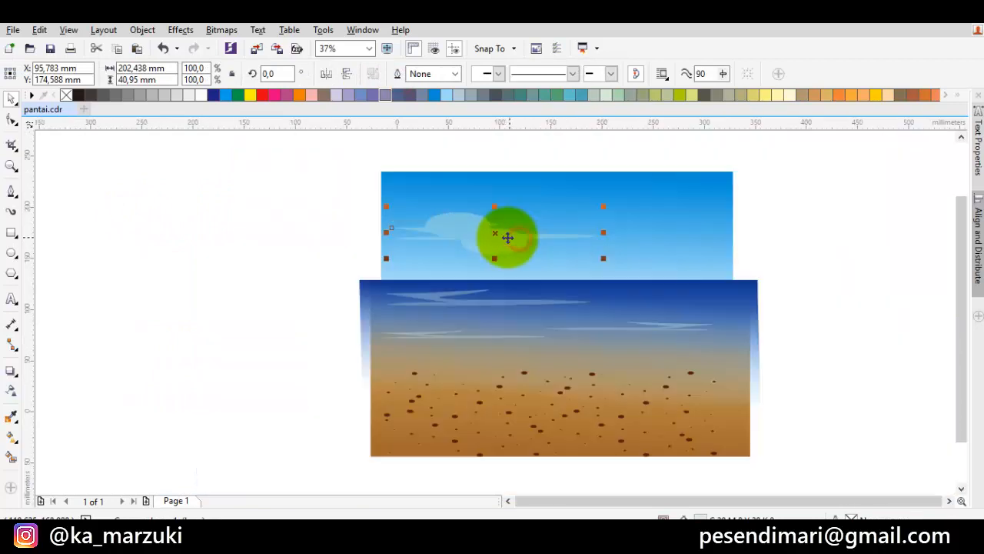
drag(507, 238, 504, 248)
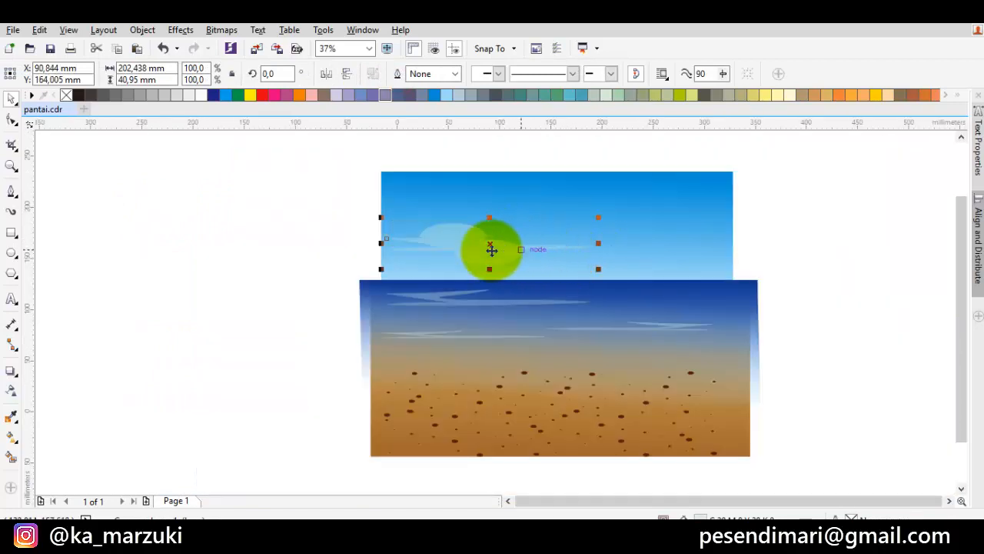
click(300, 242)
Place a copy of the largest wave highlight, mirrored and narrowed to about 55 mm, over the cloud's upper left part.
scroll(454, 253, up, 1)
scroll(461, 248, right, 2)
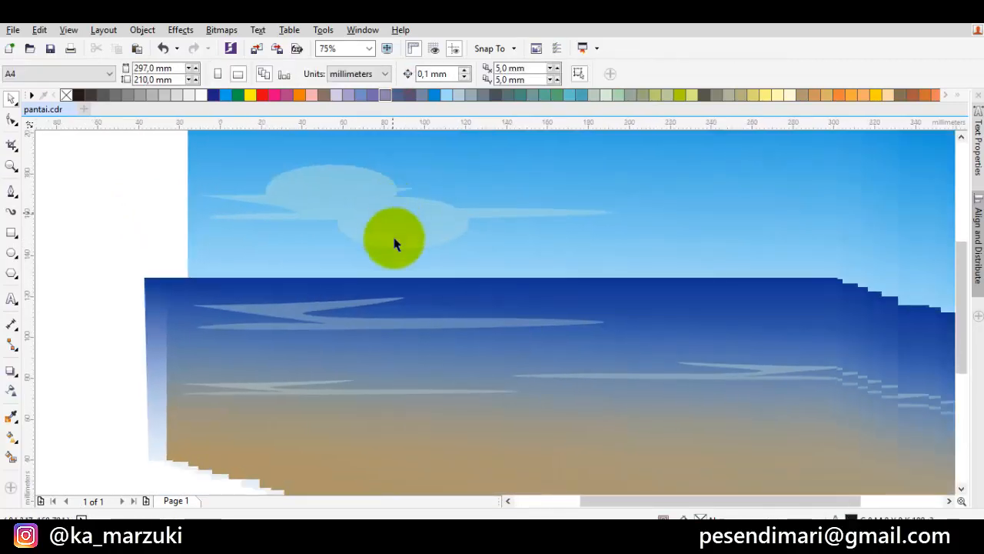
drag(371, 303, 188, 157)
right_click(187, 157)
drag(273, 182, 414, 226)
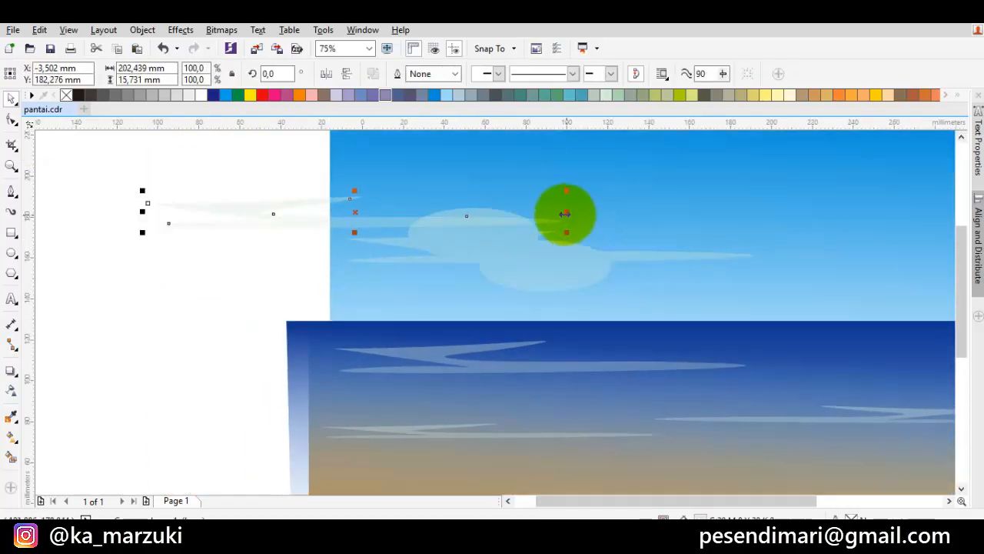
drag(565, 213, 285, 219)
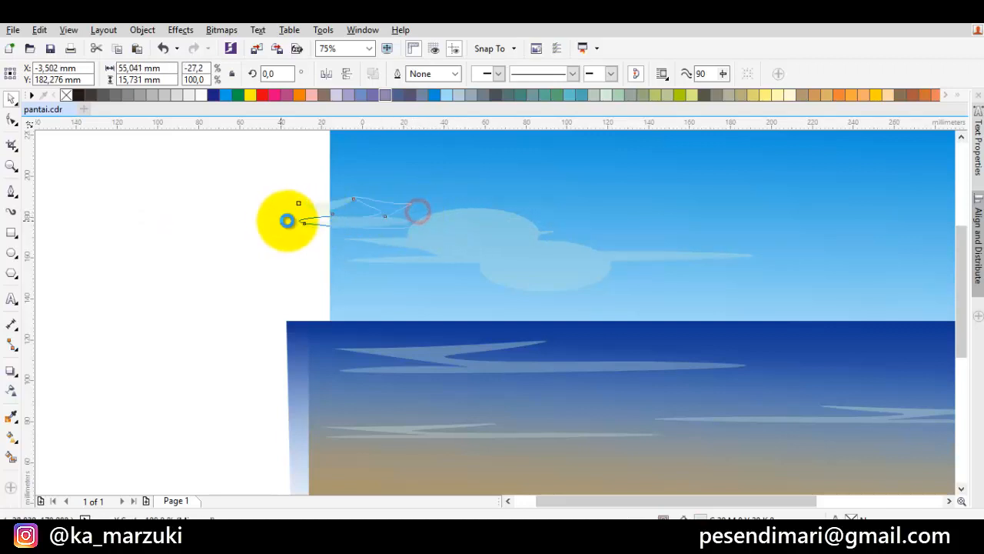
drag(382, 215, 470, 221)
Try welding the small mirrored streak to the cloud.
shift+click(515, 252)
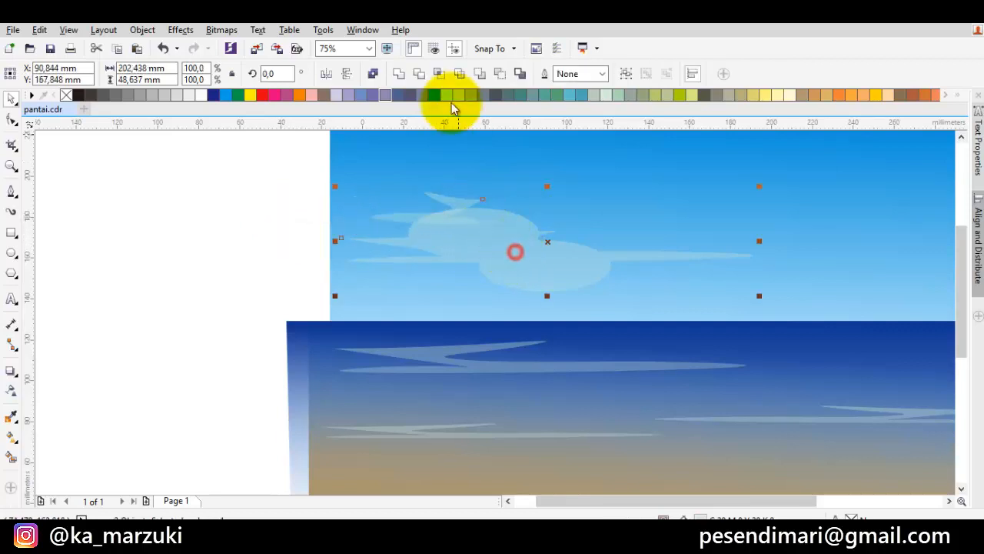
click(396, 73)
click(252, 214)
scroll(356, 226, down, 2)
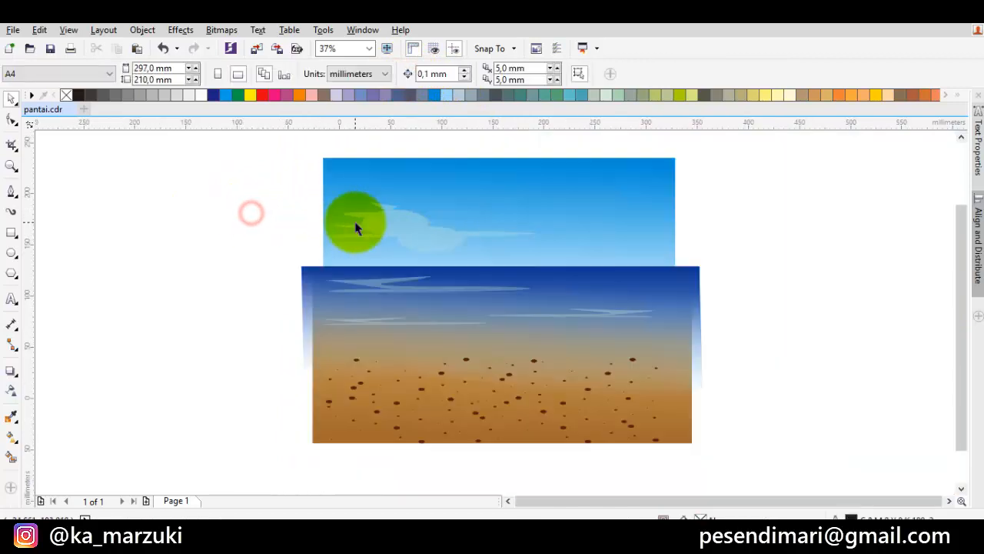
click(386, 235)
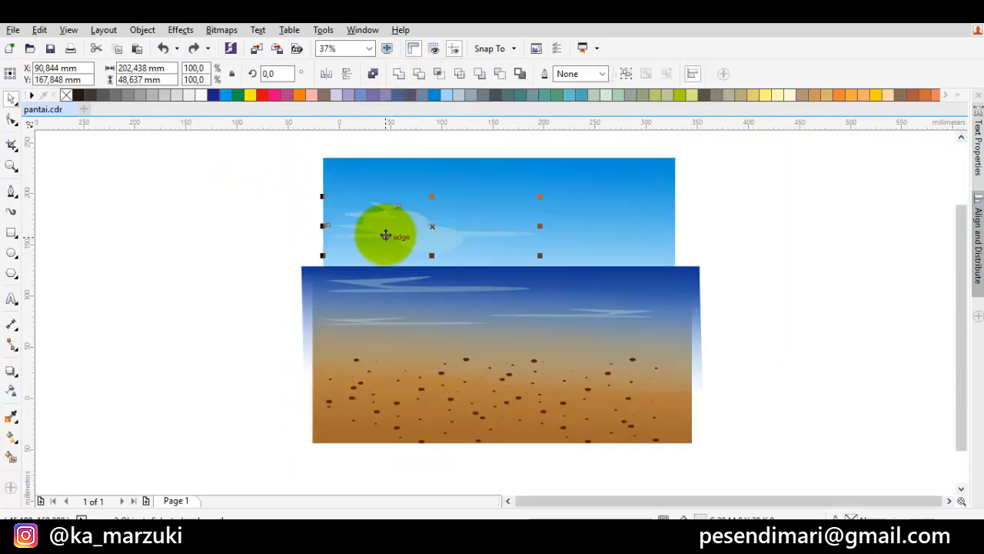
Move the cloud down to just above the horizon and remove its transparency.
drag(384, 233, 437, 246)
click(735, 255)
click(174, 95)
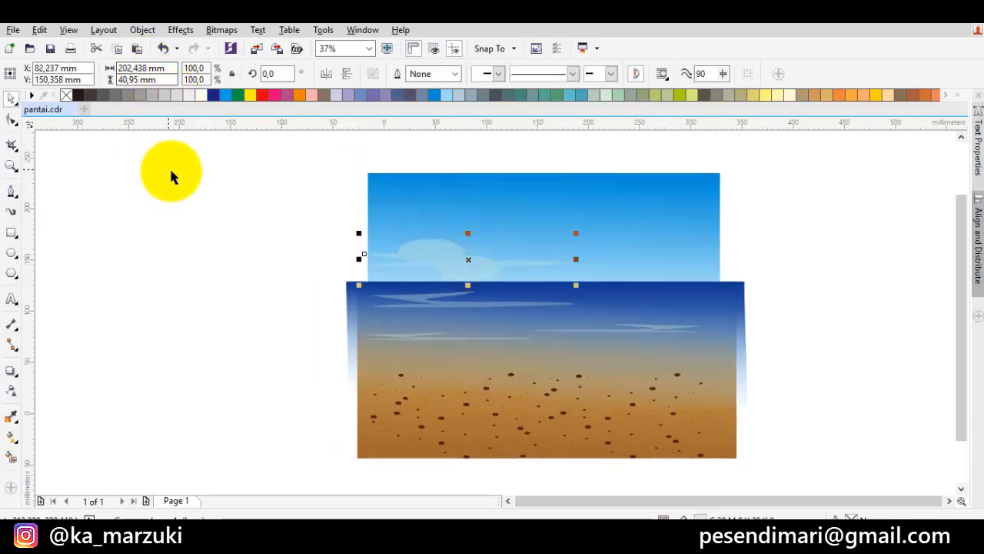
click(10, 393)
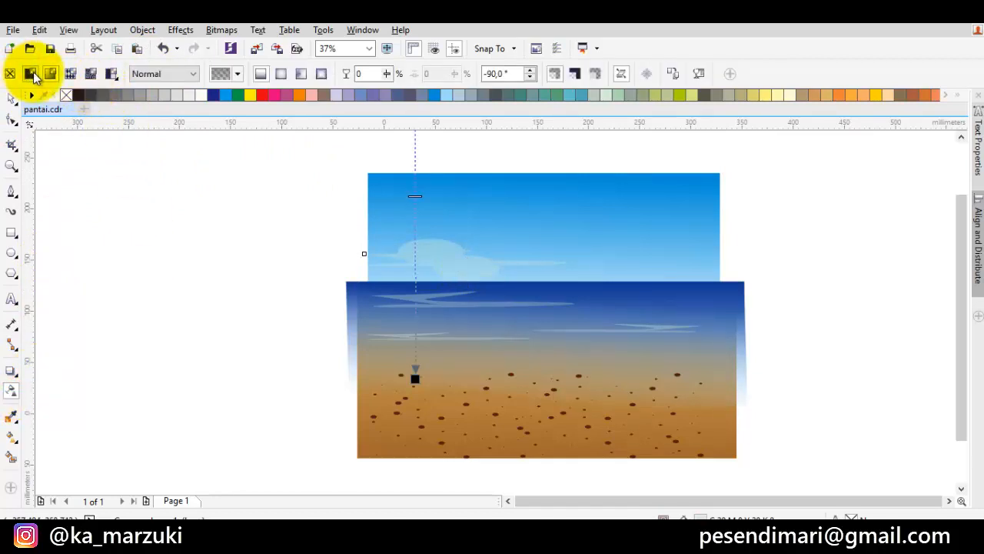
click(33, 73)
click(11, 98)
click(278, 230)
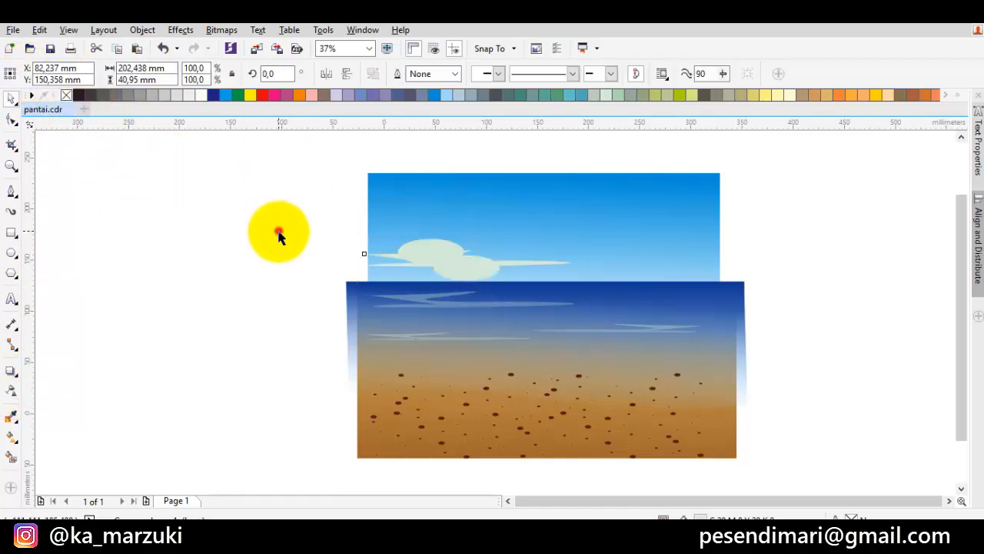
Lower the cloud so it overlaps the horizon, and stack it directly in front of the sky.
scroll(479, 277, up, 1)
click(479, 275)
scroll(411, 275, right, 3)
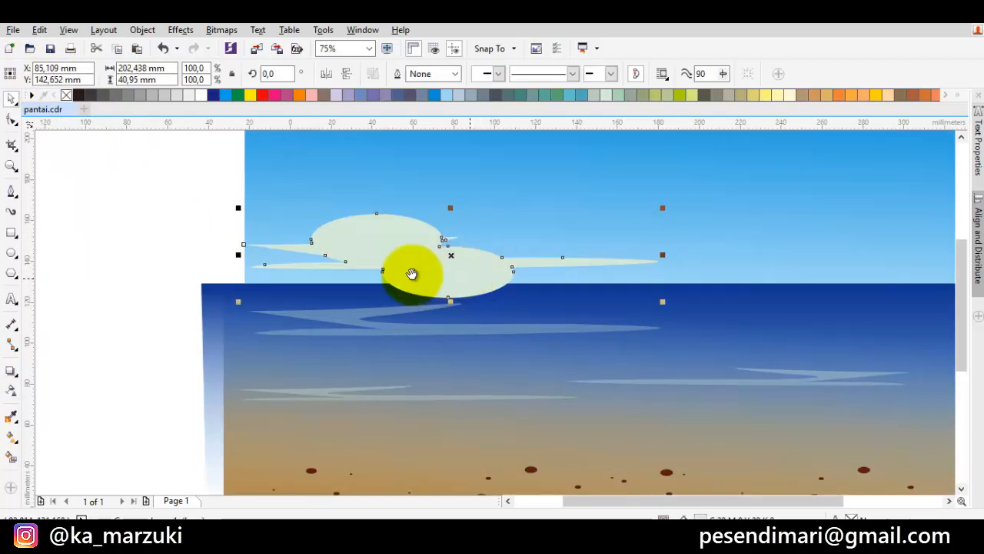
right_click(356, 261)
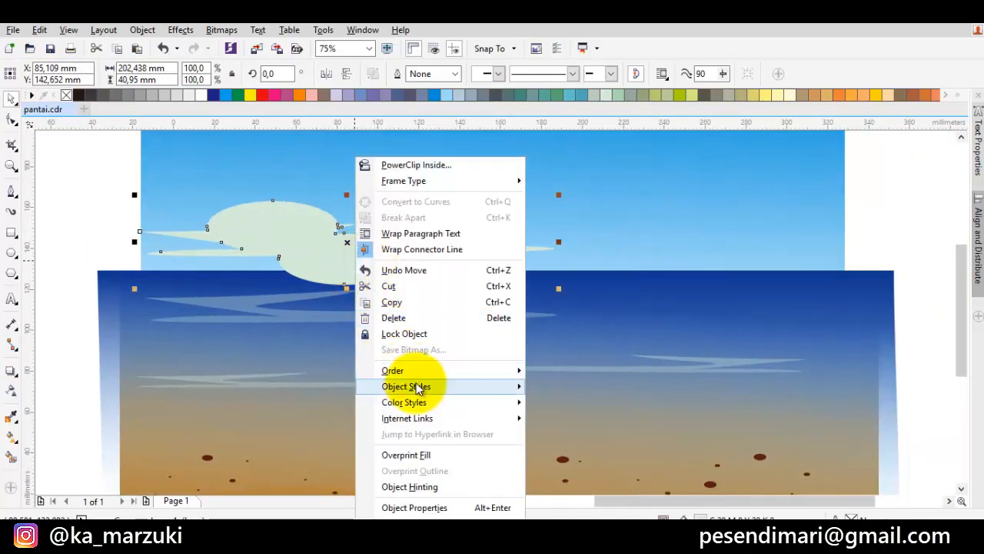
mouse_move(417, 370)
click(542, 473)
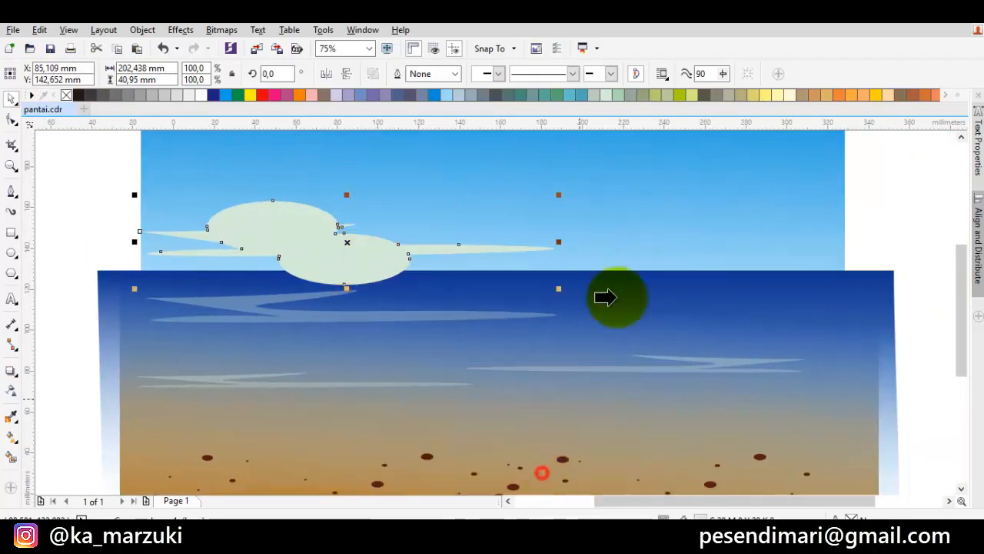
click(639, 228)
Widen the cloud to about 269 mm and fill it with white.
drag(271, 222, 752, 270)
click(202, 97)
click(110, 203)
scroll(360, 253, down, 2)
scroll(359, 253, up, 2)
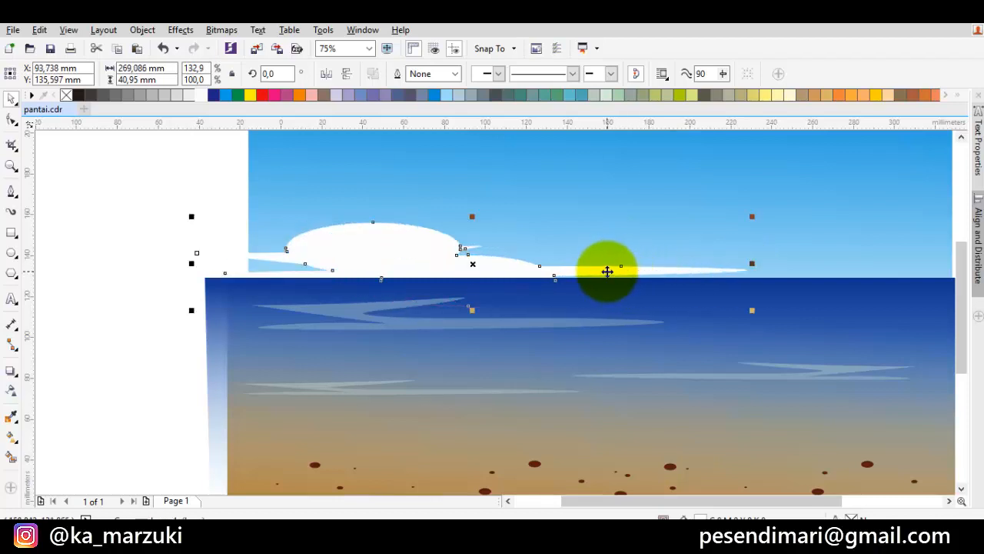
Shift the white cloud slightly left and place a duplicate of it at the right end of the horizon.
drag(607, 272, 555, 272)
drag(367, 248, 664, 246)
scroll(378, 238, down, 2)
click(794, 282)
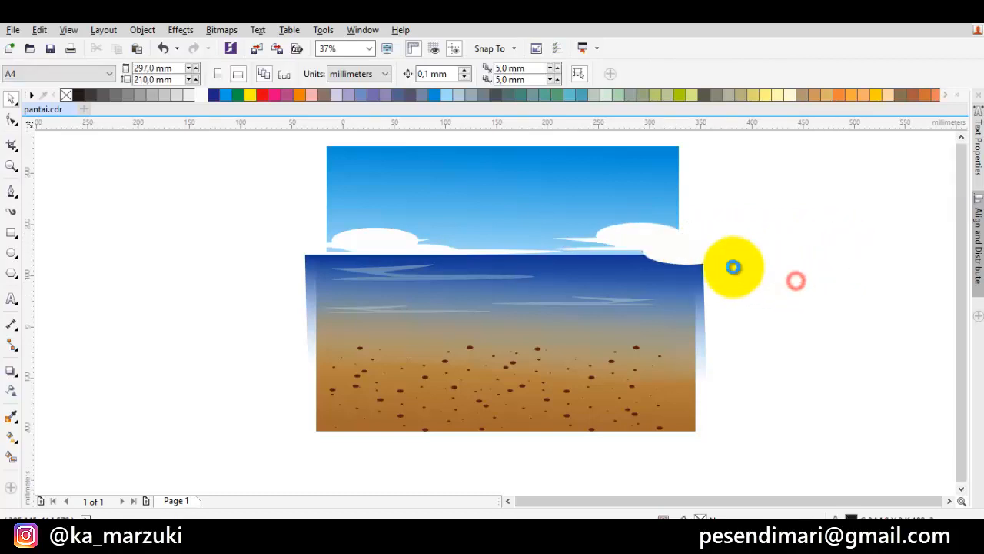
scroll(733, 266, down, 2)
scroll(645, 242, up, 2)
scroll(688, 259, up, 3)
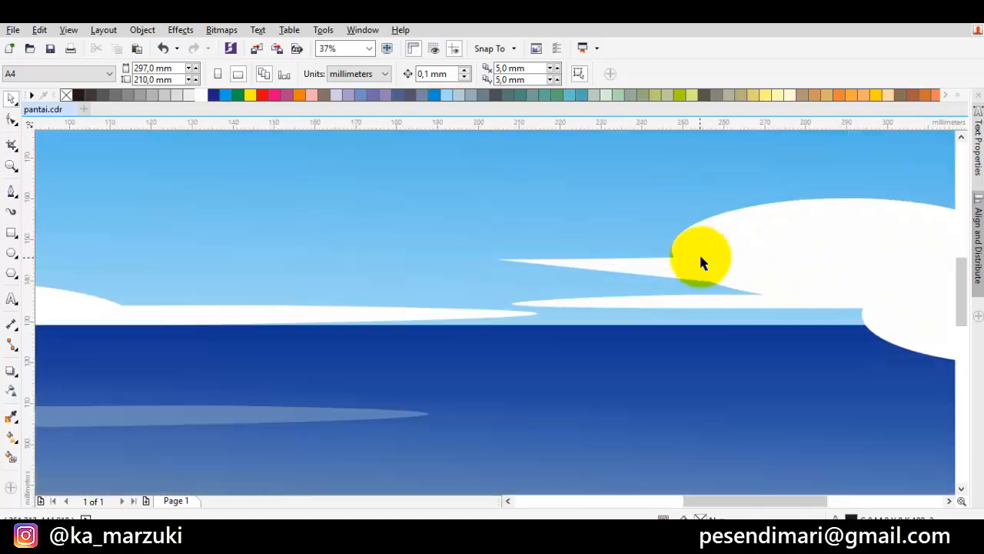
scroll(687, 266, down, 2)
drag(664, 258, 648, 268)
Place a copy of the right-hand wave highlight in the upper sky and make it opaque white.
scroll(648, 265, down, 2)
drag(633, 330, 567, 202)
scroll(532, 200, up, 2)
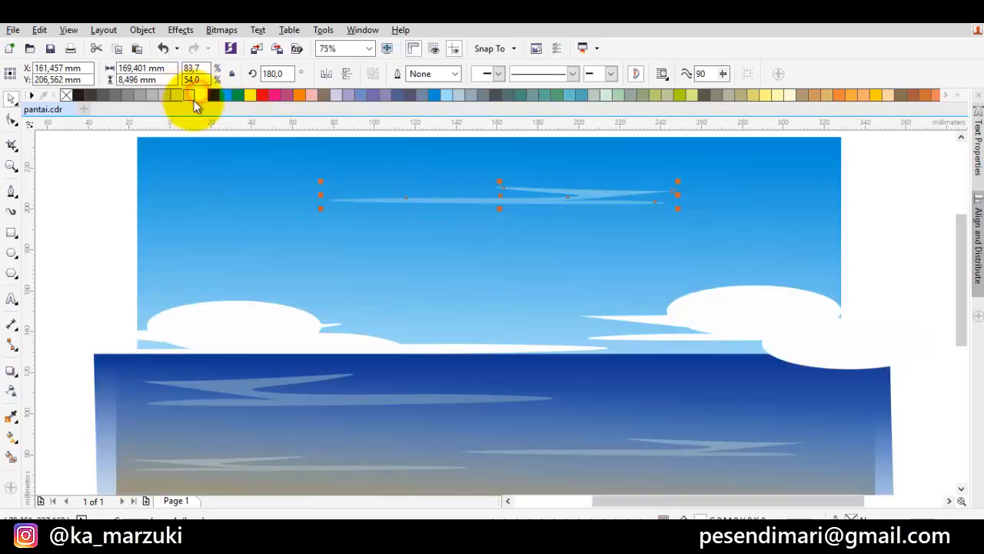
click(10, 393)
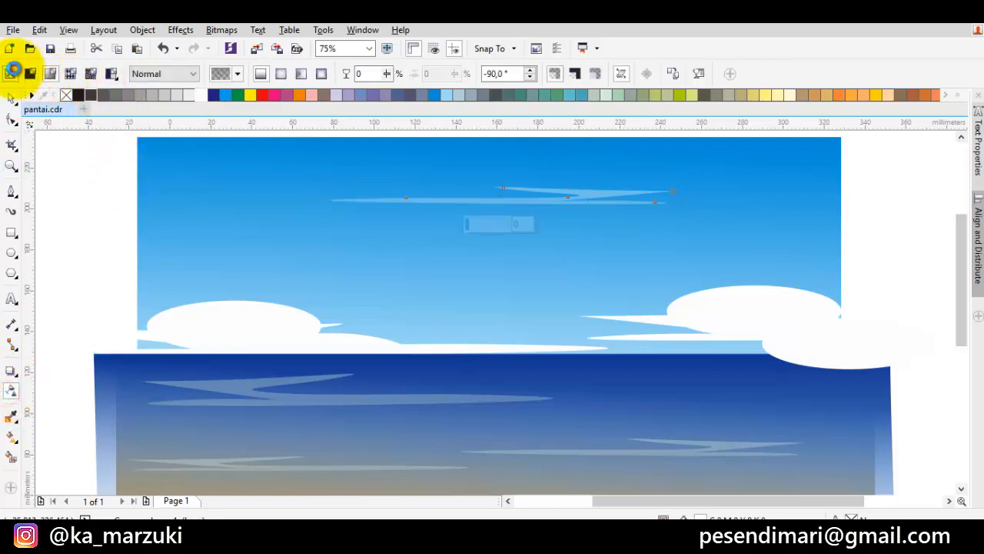
click(13, 70)
click(11, 99)
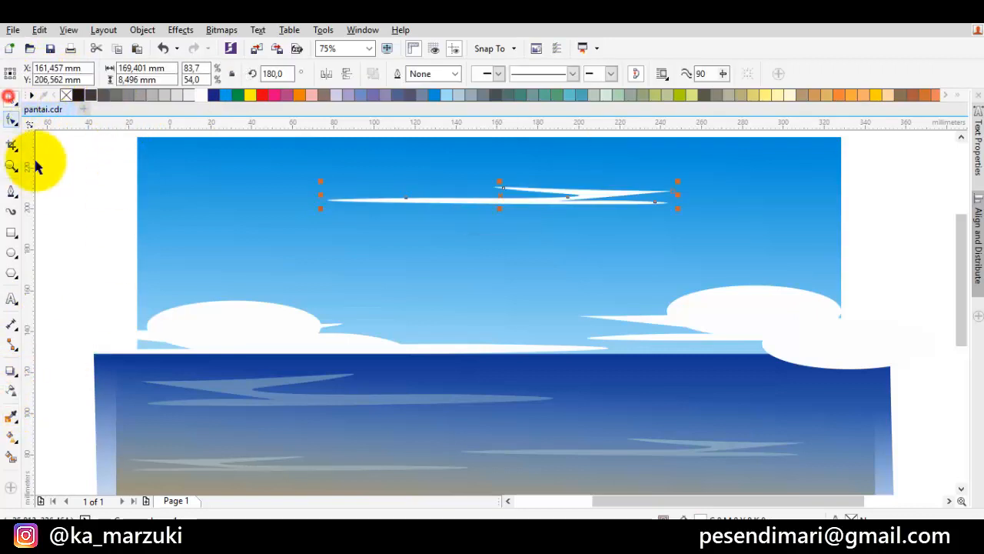
Reshape the nodes of the upper sky streak so its upper edge rises into a curved cloud peak.
click(39, 158)
scroll(577, 198, up, 2)
double_click(589, 186)
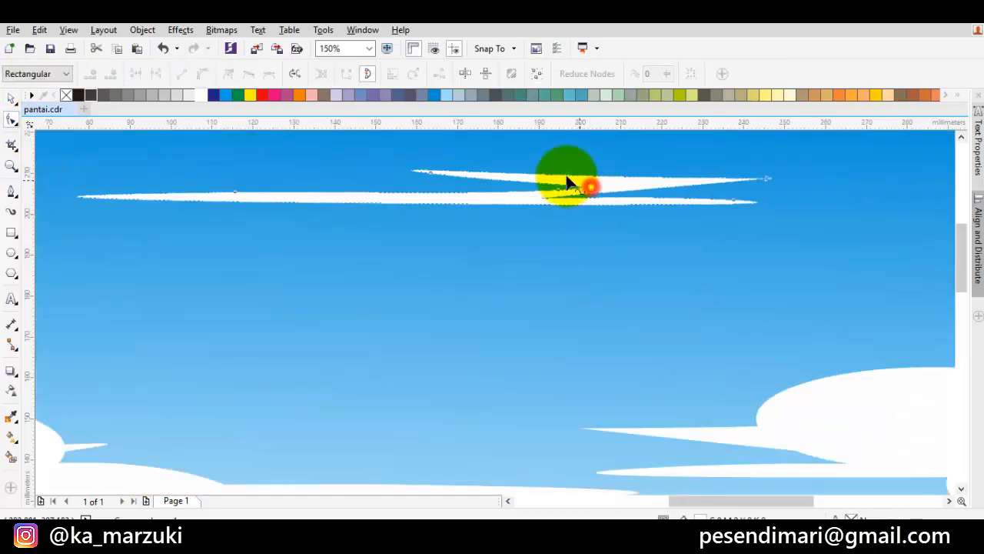
mouse_move(558, 196)
mouse_down()
mouse_move(340, 195)
mouse_move(470, 187)
mouse_move(404, 149)
mouse_move(502, 169)
mouse_move(452, 178)
mouse_up()
click(480, 175)
scroll(492, 206, down, 1)
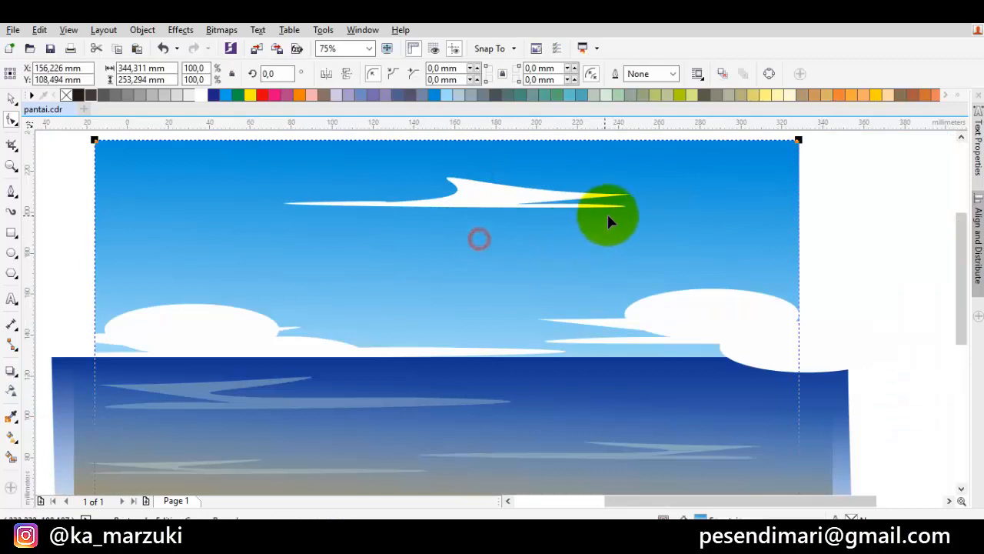
scroll(608, 208, down, 1)
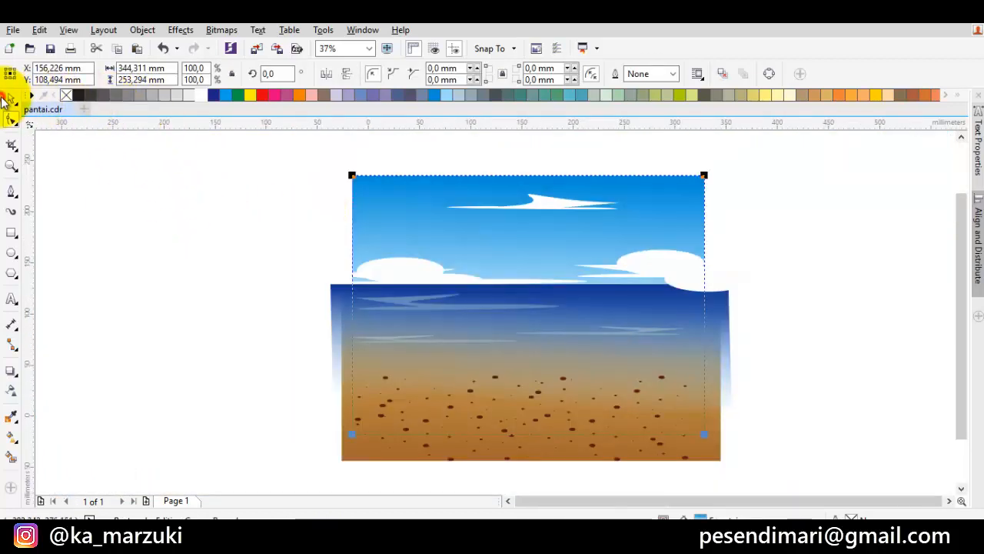
click(162, 167)
Place a copy of the reshaped streak cloud just above the left-hand white cloud.
scroll(453, 223, up, 1)
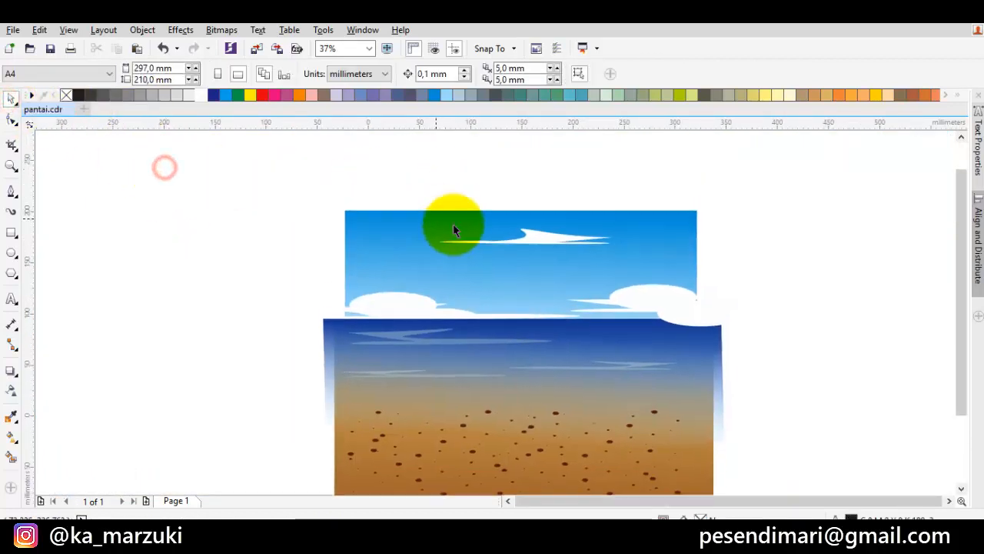
scroll(536, 243, up, 2)
click(531, 246)
mouse_move(529, 244)
mouse_down()
mouse_move(596, 224)
mouse_move(499, 259)
mouse_move(504, 274)
mouse_move(513, 265)
mouse_up()
scroll(592, 225, down, 2)
right_click(515, 266)
click(502, 270)
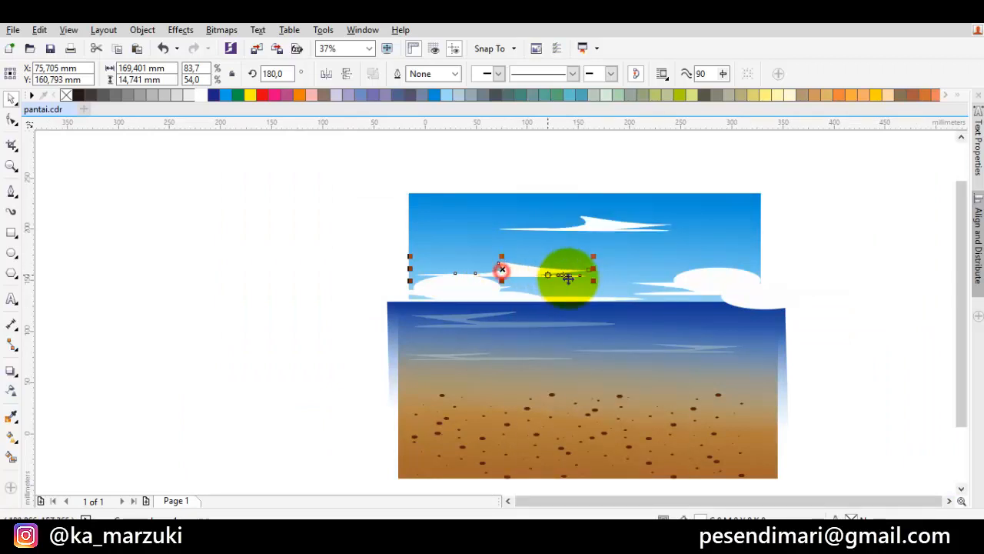
Shrink the streak cloud above the left-hand white cloud to about 81 mm wide and 4 mm high.
mouse_move(593, 269)
mouse_down()
mouse_move(302, 274)
mouse_move(542, 276)
mouse_up()
scroll(410, 278, up, 1)
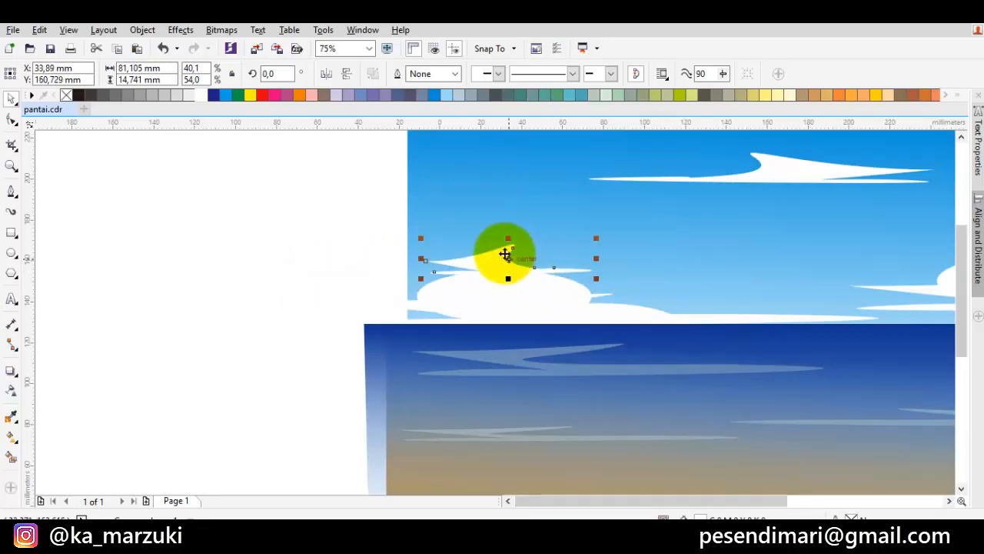
scroll(508, 253, up, 1)
mouse_move(517, 239)
mouse_down()
mouse_move(532, 276)
mouse_move(531, 251)
mouse_up()
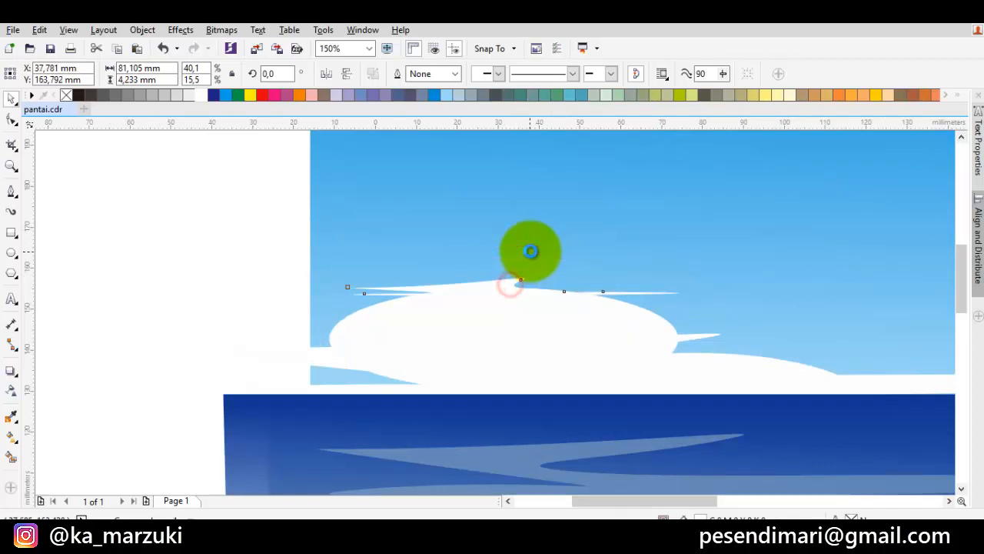
click(252, 257)
scroll(253, 256, down, 2)
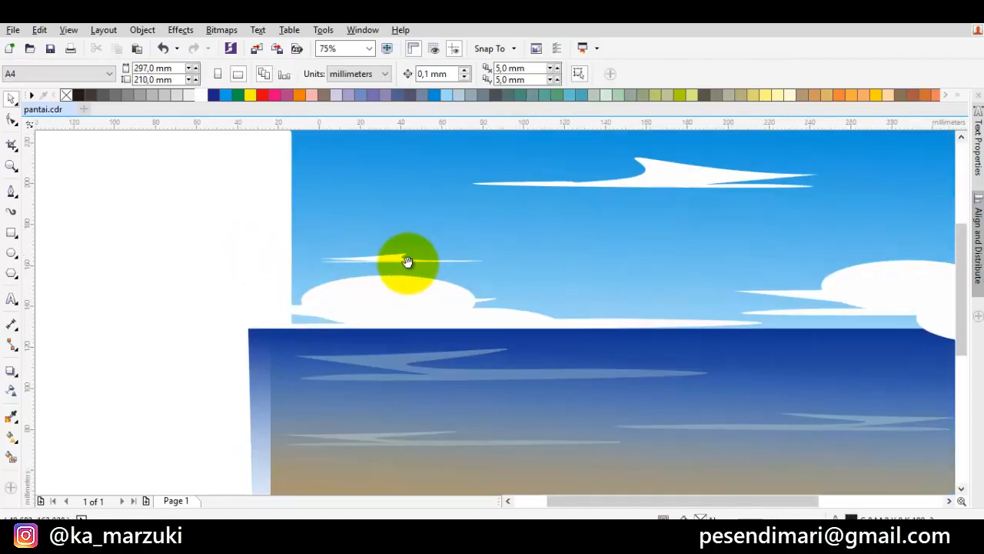
drag(398, 262, 390, 259)
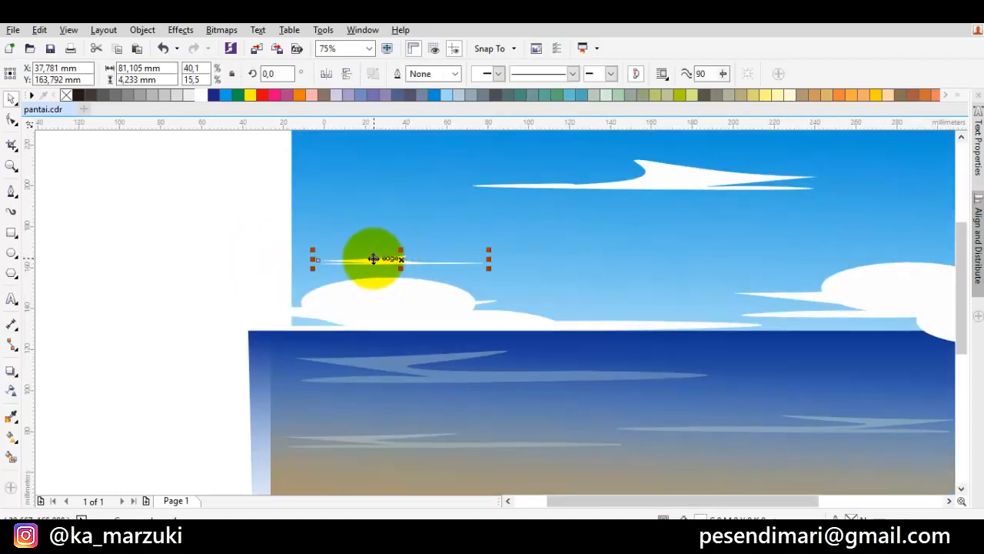
click(121, 248)
Reorder the white cloud at the right end of the horizon so it sits directly in front of the sky rectangle.
scroll(261, 273, down, 3)
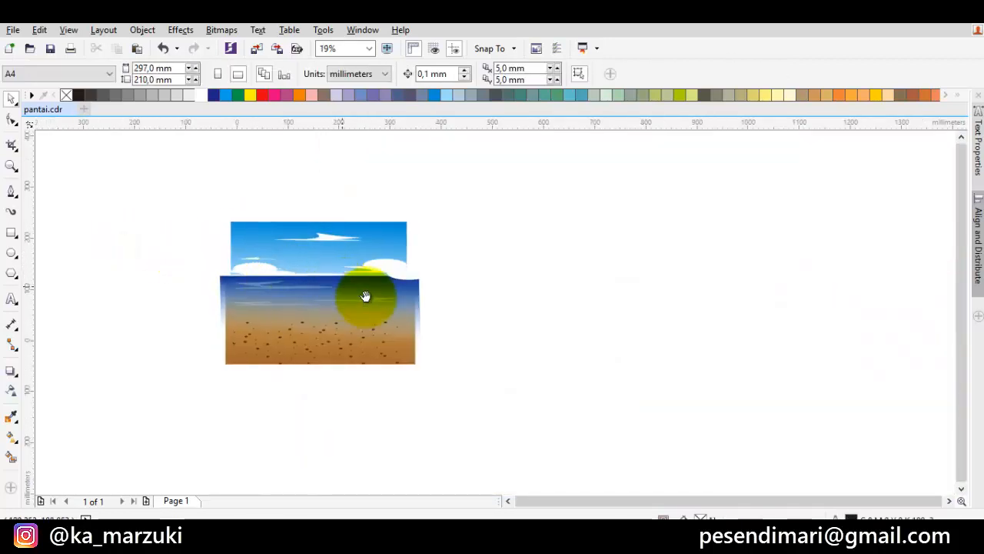
scroll(365, 296, up, 2)
drag(504, 315, 519, 332)
right_click(519, 333)
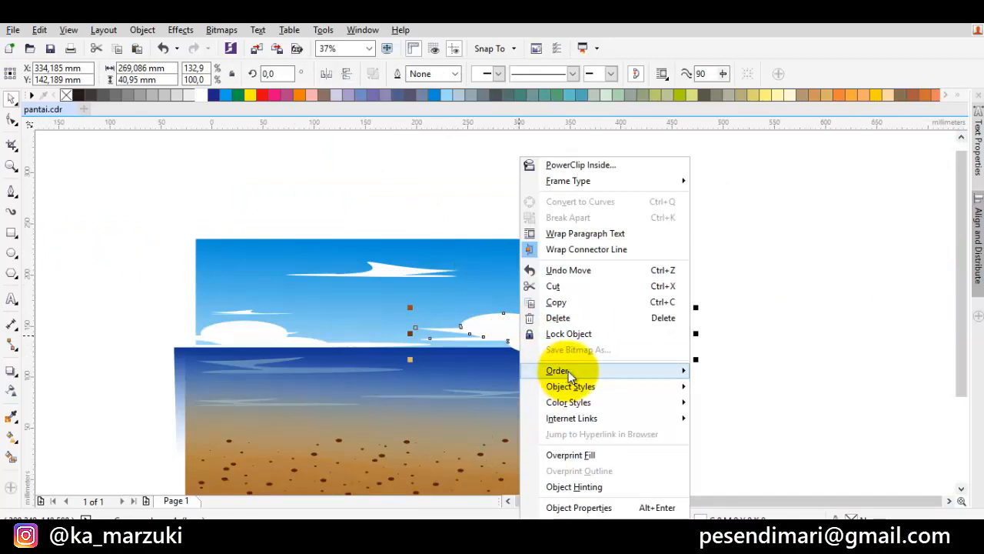
mouse_move(558, 371)
click(740, 476)
click(521, 253)
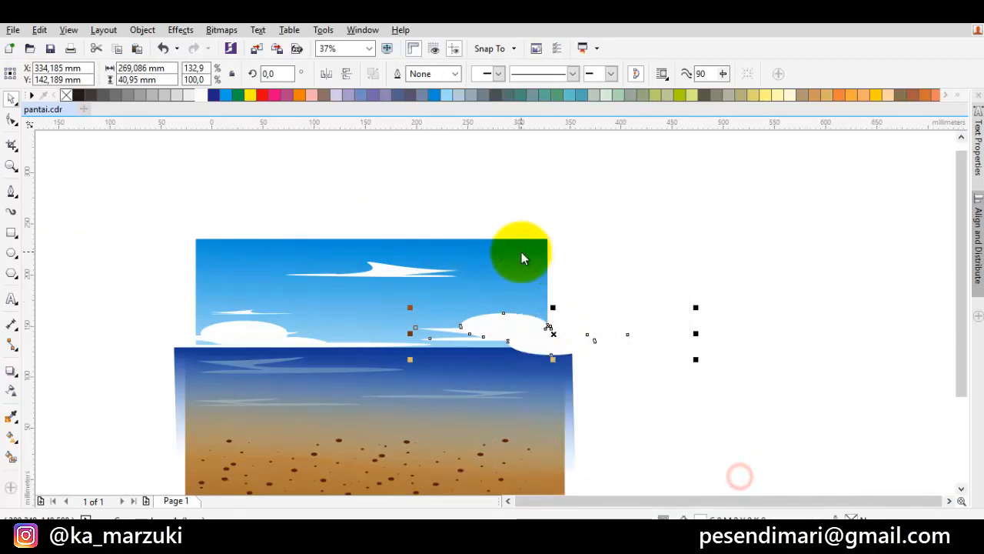
click(629, 285)
scroll(632, 312, down, 2)
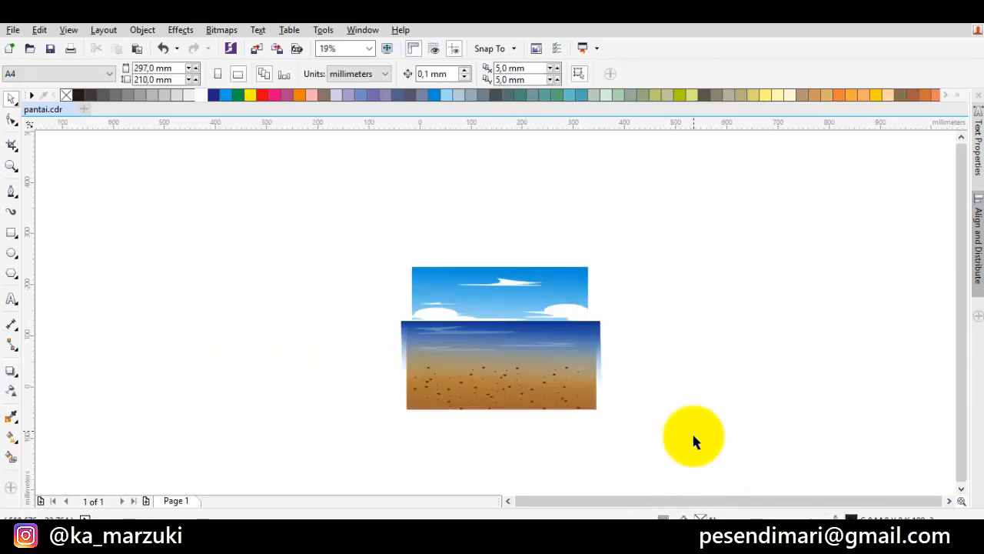
Move the whole beach artwork off the page to its left and group all its objects.
drag(679, 432, 335, 238)
drag(499, 309, 208, 299)
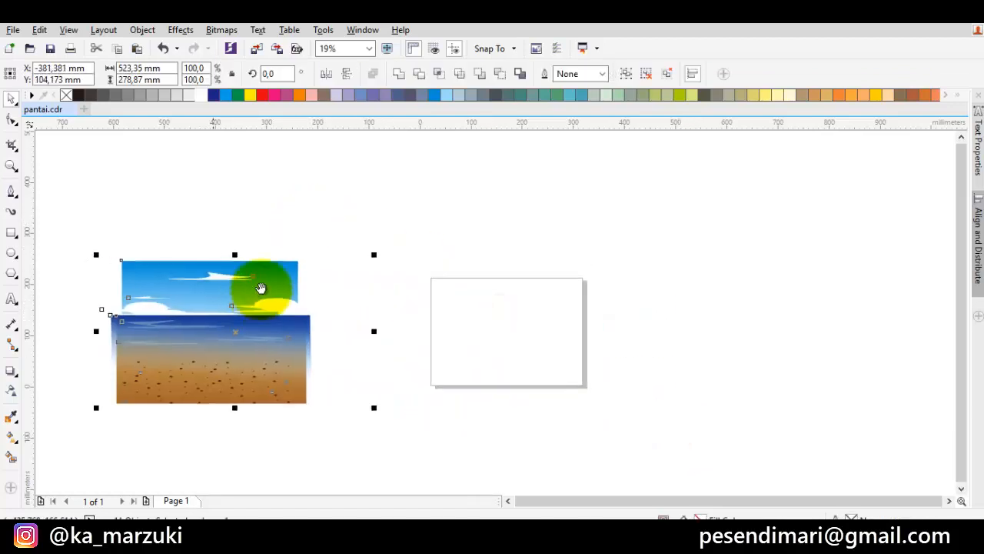
scroll(264, 285, left, 2)
right_click(297, 279)
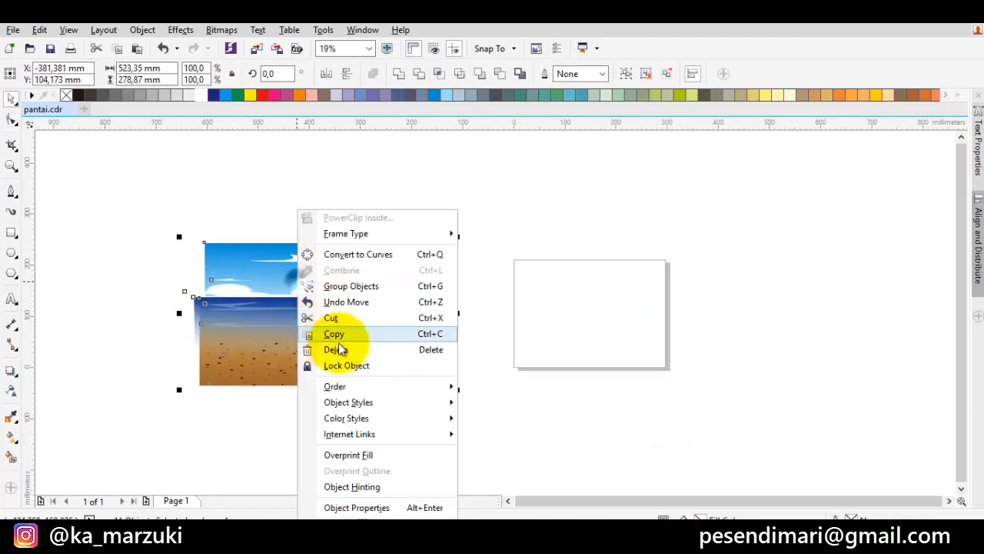
click(362, 286)
click(425, 224)
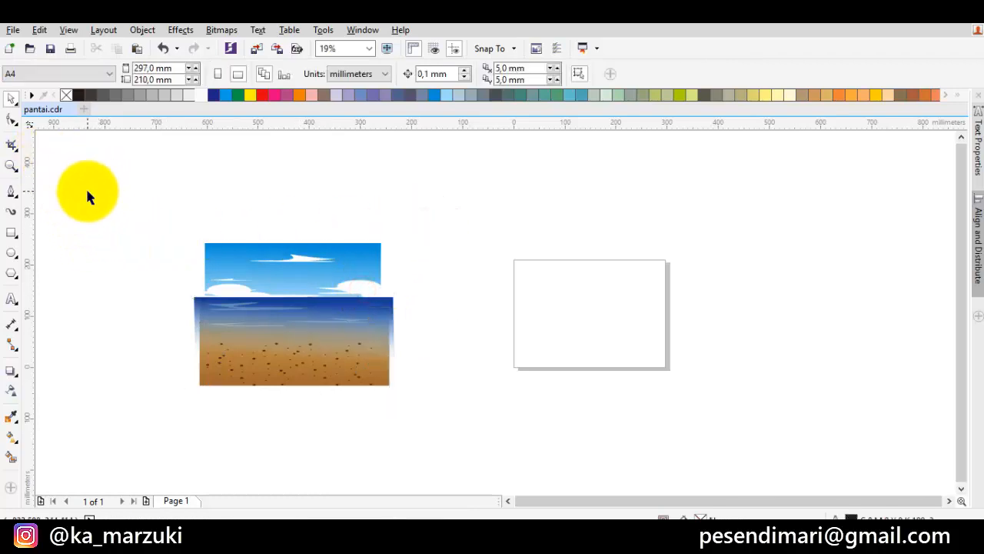
Create a 297 × 210 mm rectangle that exactly covers the page.
scroll(89, 183, up, 2)
scroll(101, 182, down, 2)
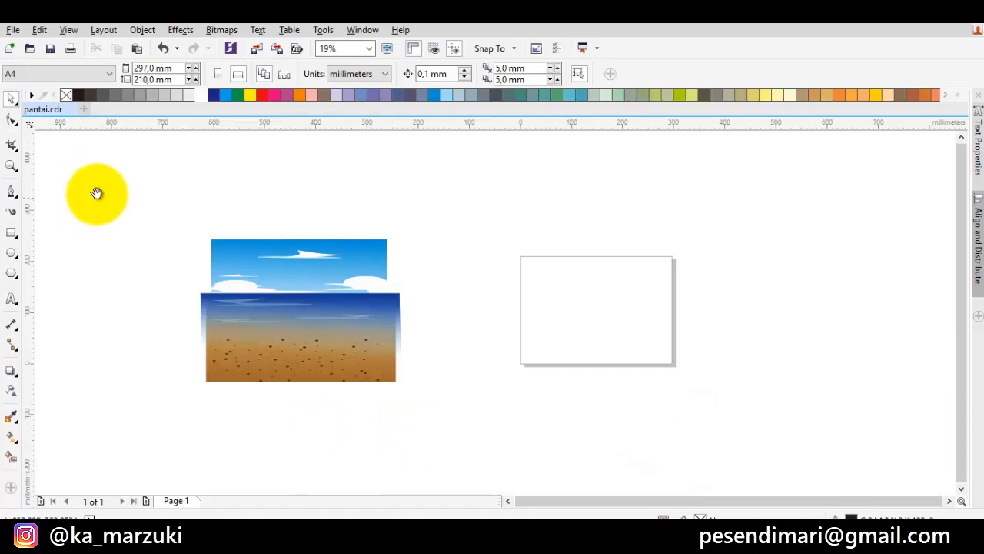
drag(96, 193, 133, 169)
double_click(14, 234)
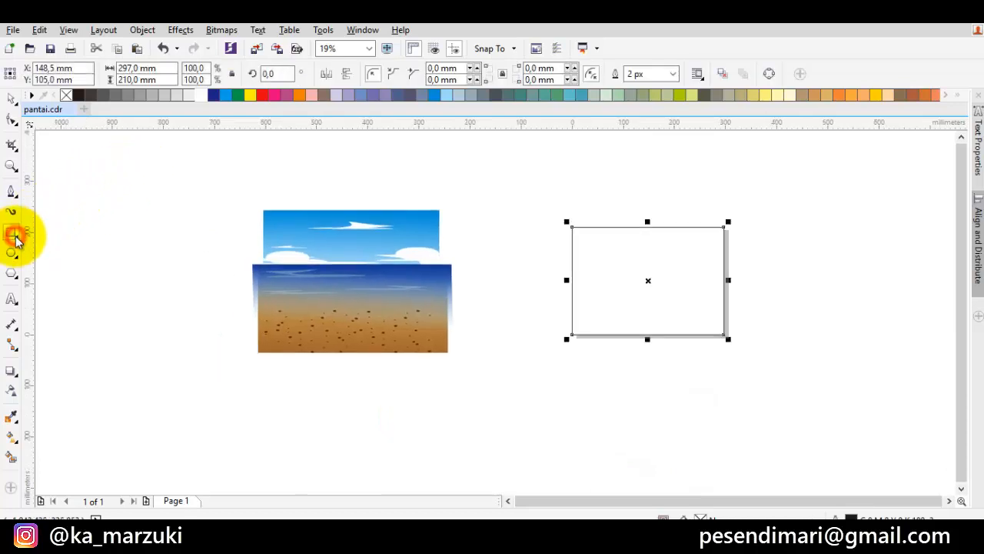
click(12, 99)
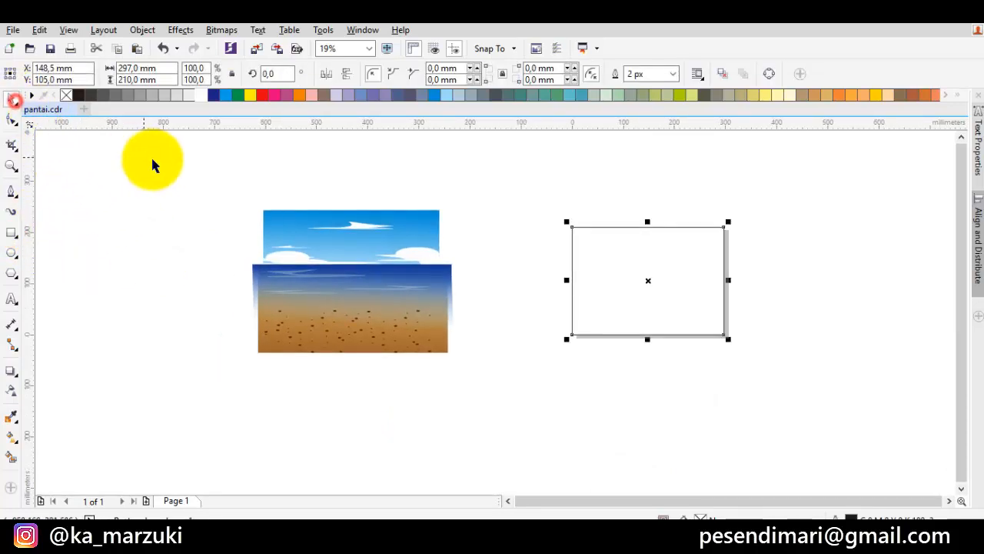
Try to align the grouped beach artwork with the page-sized rectangle on their vertical centre axis.
drag(163, 153, 776, 343)
drag(851, 416, 855, 409)
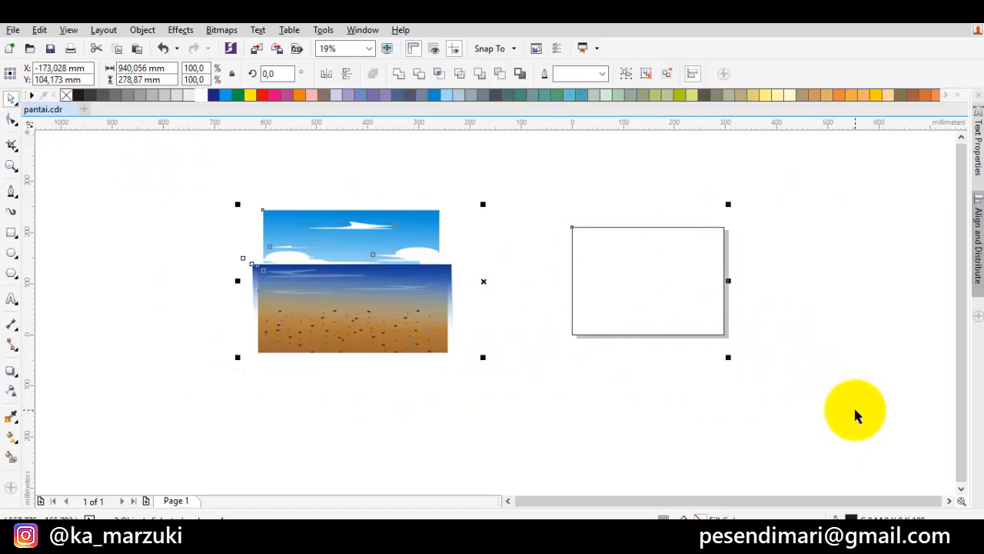
key(c)
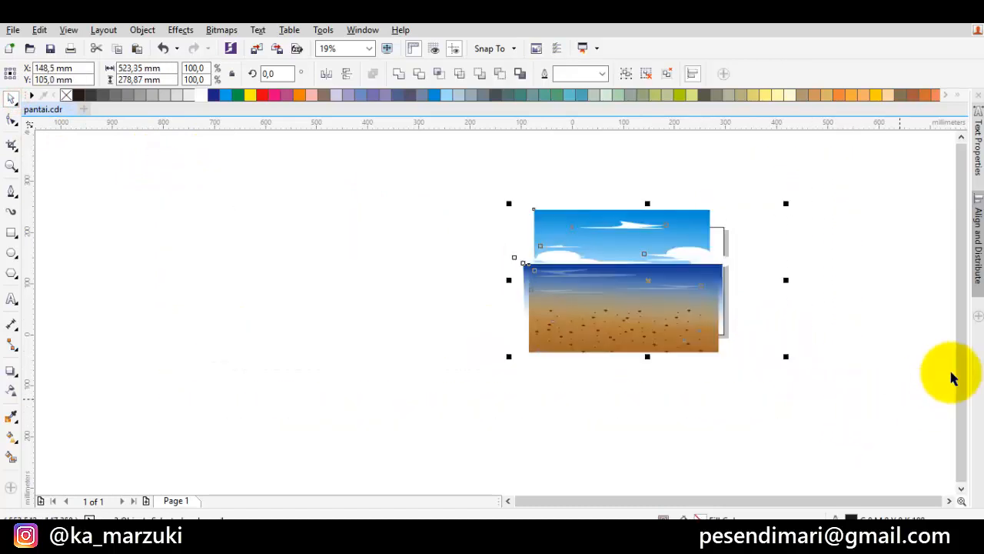
click(167, 52)
click(358, 402)
Move the grouped beach artwork over the page and send it to the back of the layer.
click(358, 300)
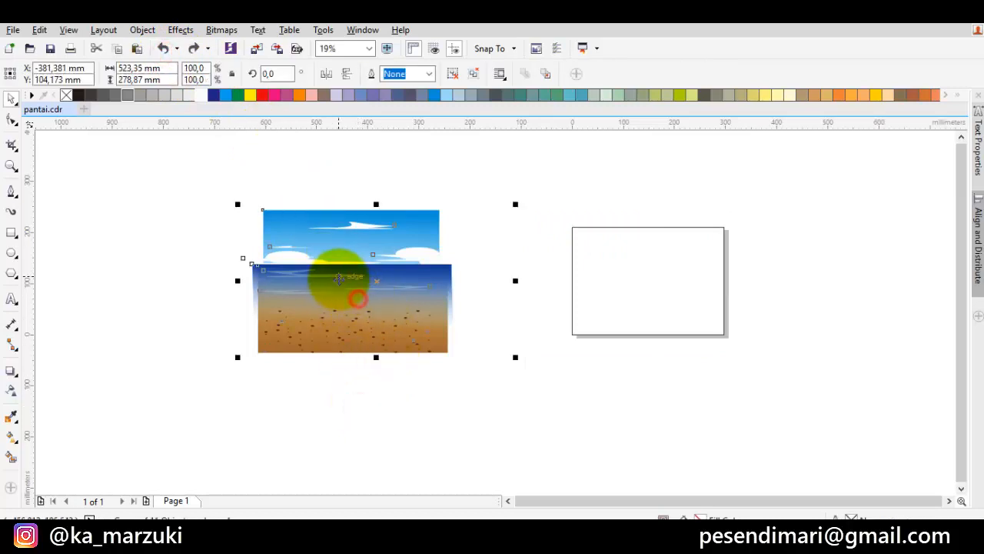
drag(339, 277, 635, 281)
right_click(651, 266)
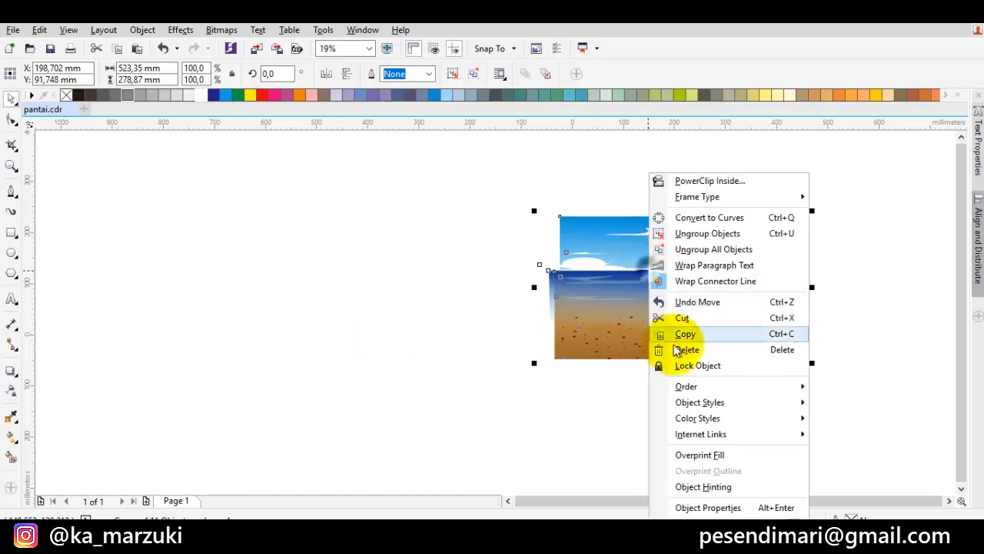
mouse_move(696, 389)
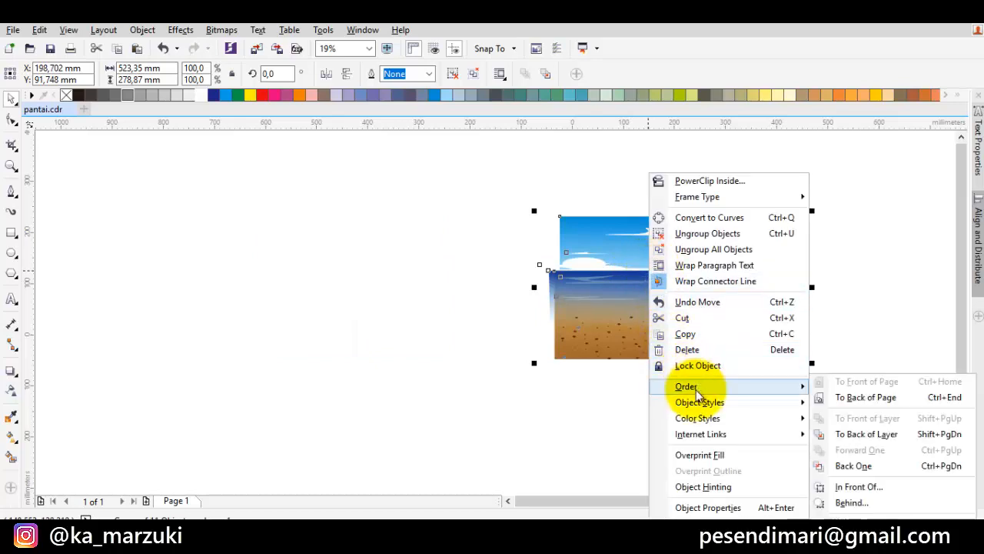
click(873, 434)
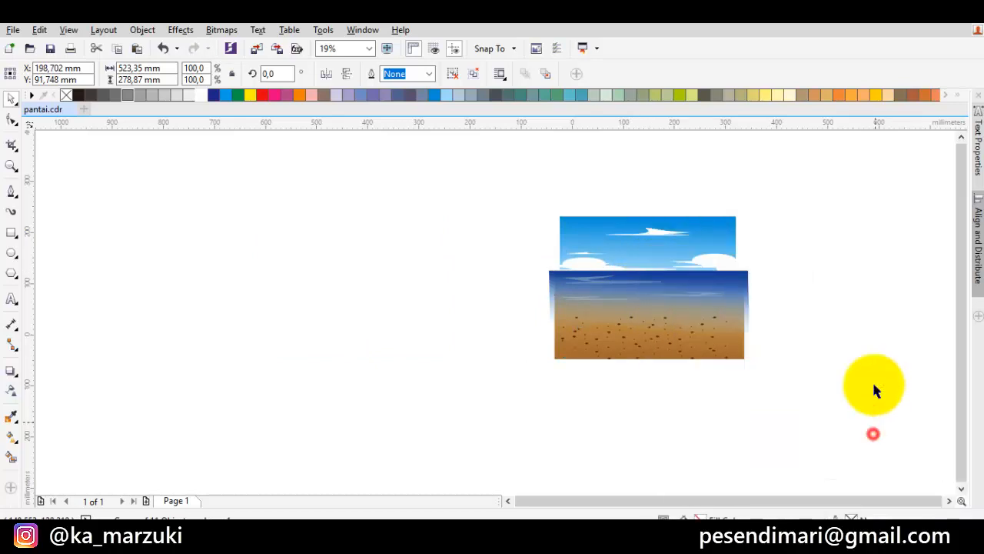
click(846, 327)
scroll(698, 232, up, 2)
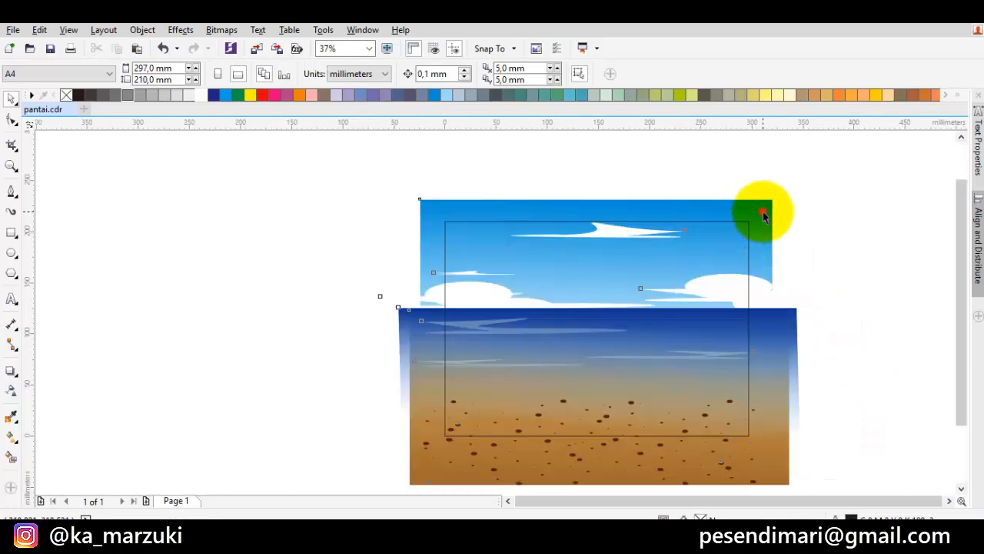
Nudge the grouped artwork slightly over the page and PowerClip it inside the page-sized rectangle.
drag(762, 213, 768, 249)
right_click(768, 247)
click(794, 183)
click(732, 230)
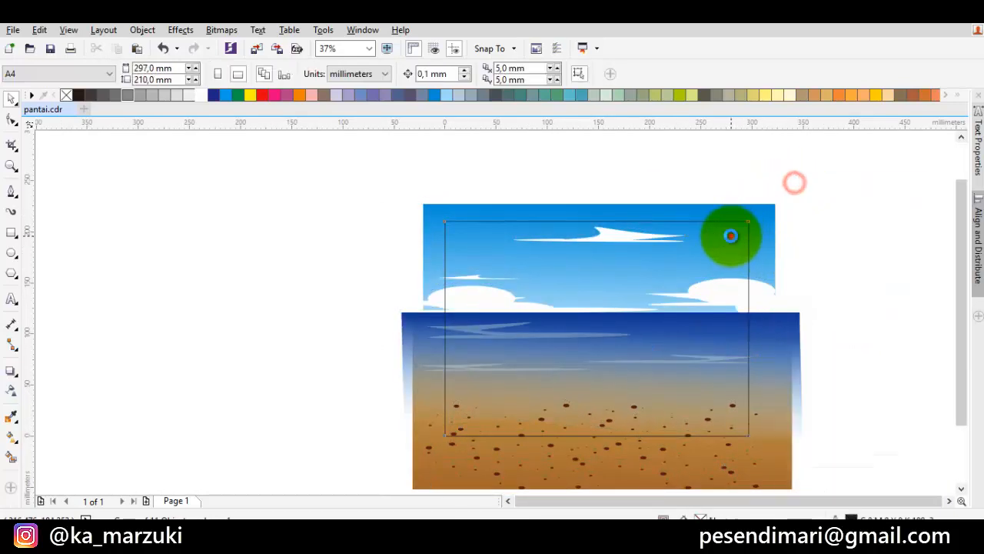
click(792, 222)
Examine how the clipped beach scene fits within the page frame.
scroll(780, 242, down, 2)
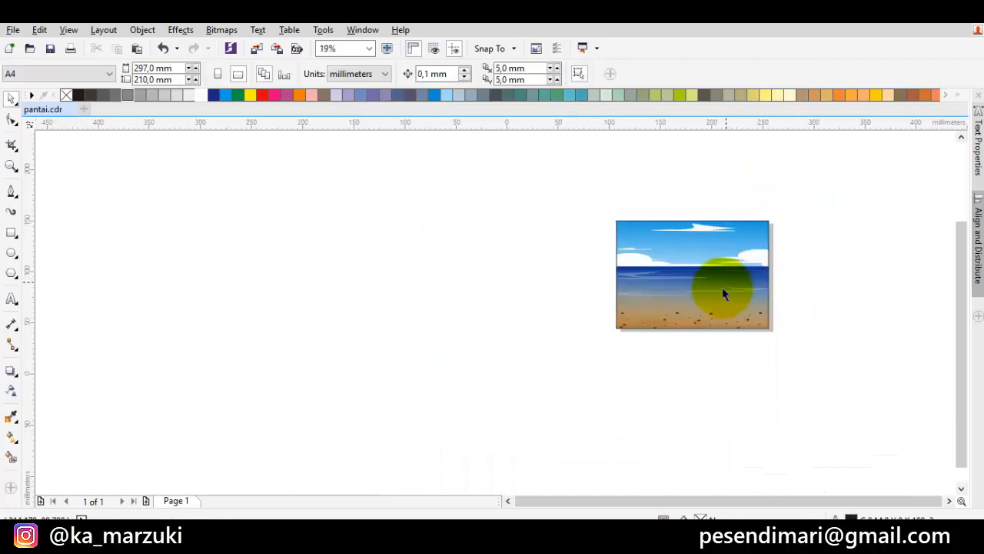
scroll(721, 299, up, 2)
drag(680, 330, 511, 357)
click(792, 346)
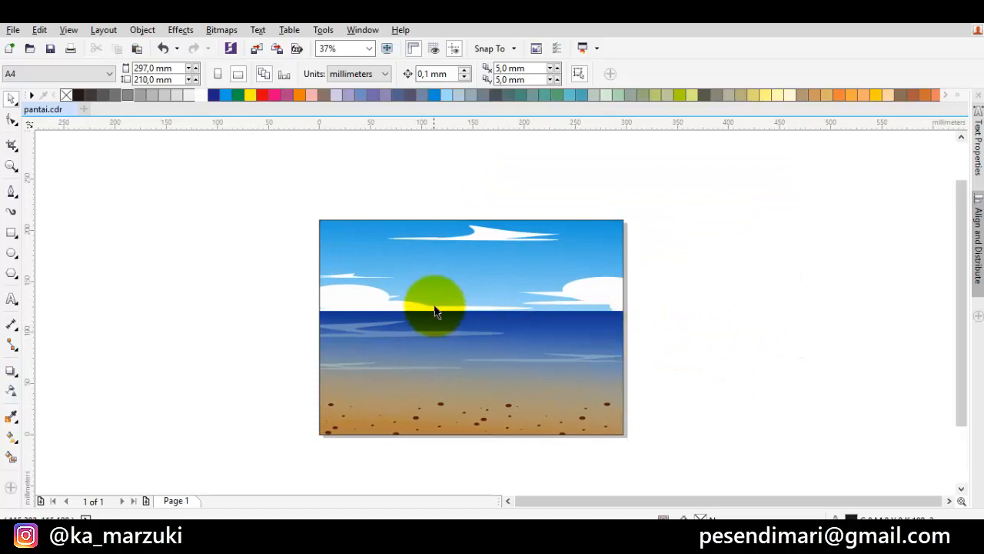
drag(464, 315, 530, 318)
scroll(485, 334, up, 2)
scroll(485, 334, down, 1)
click(652, 304)
click(744, 320)
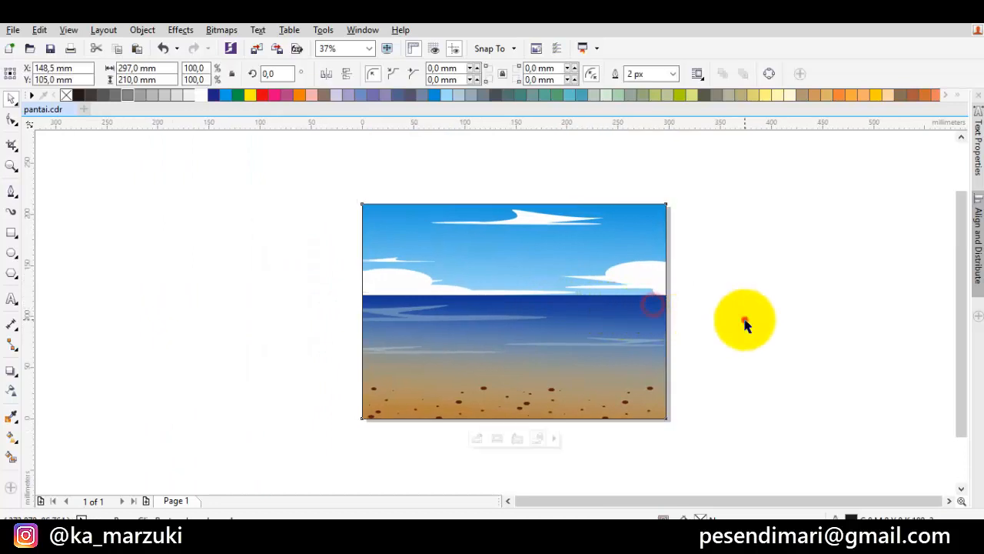
Extract the beach artwork from its PowerClip frame and undo the extraction.
click(500, 394)
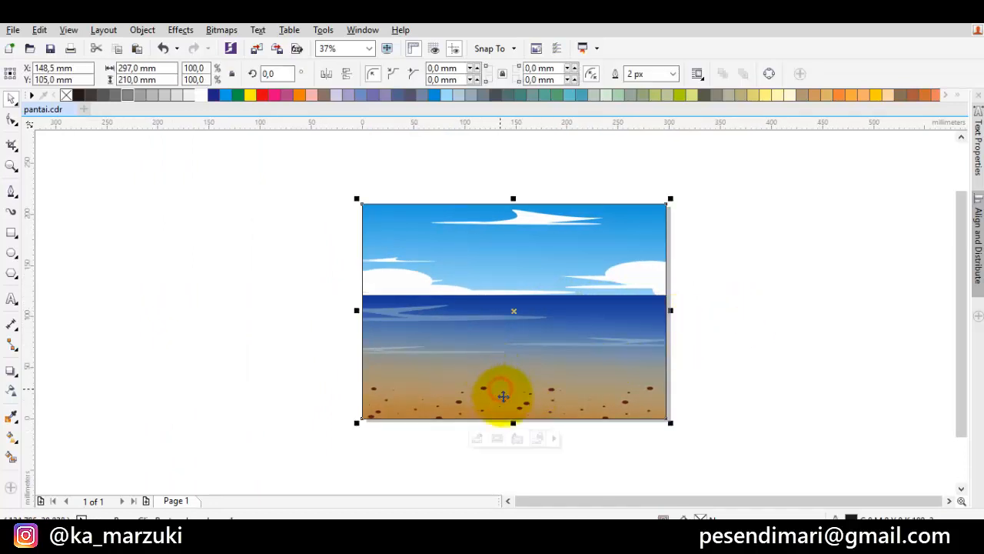
click(519, 439)
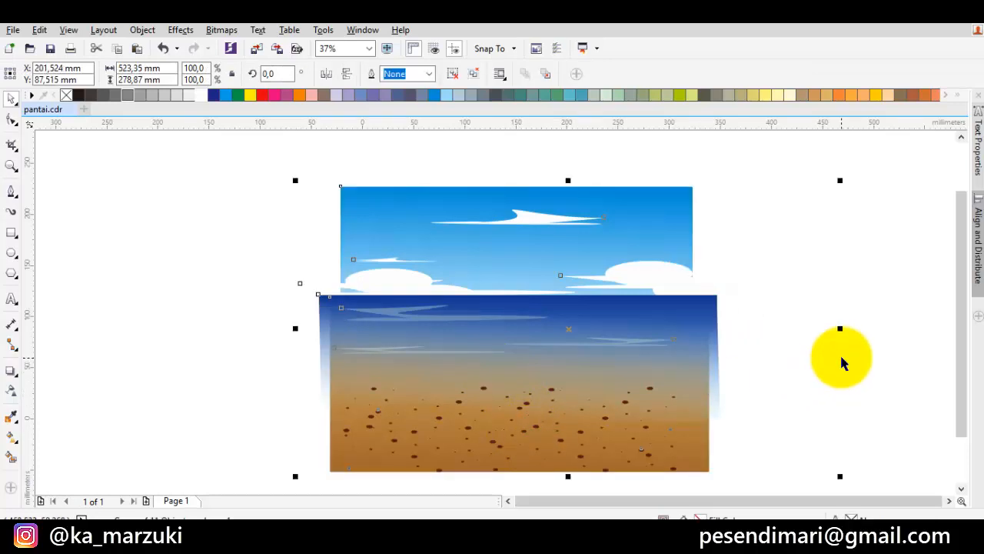
click(175, 48)
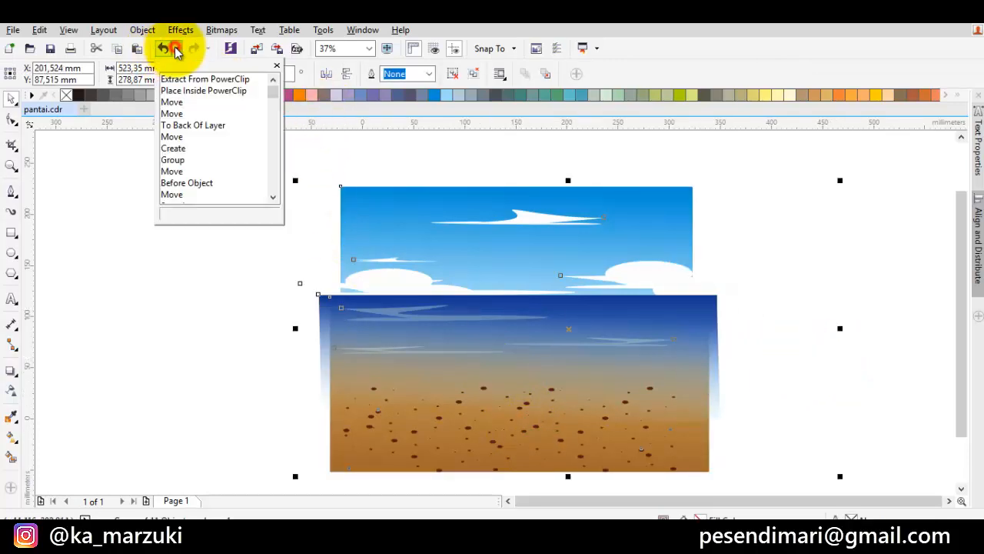
click(165, 49)
click(195, 189)
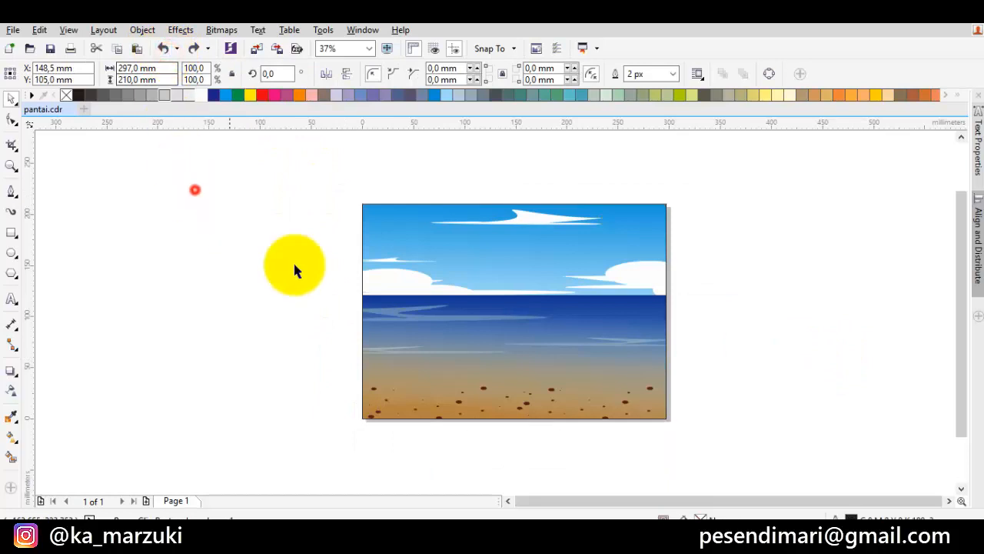
Open the PowerClip contents for editing and ungroup the beach artwork inside the frame.
double_click(494, 352)
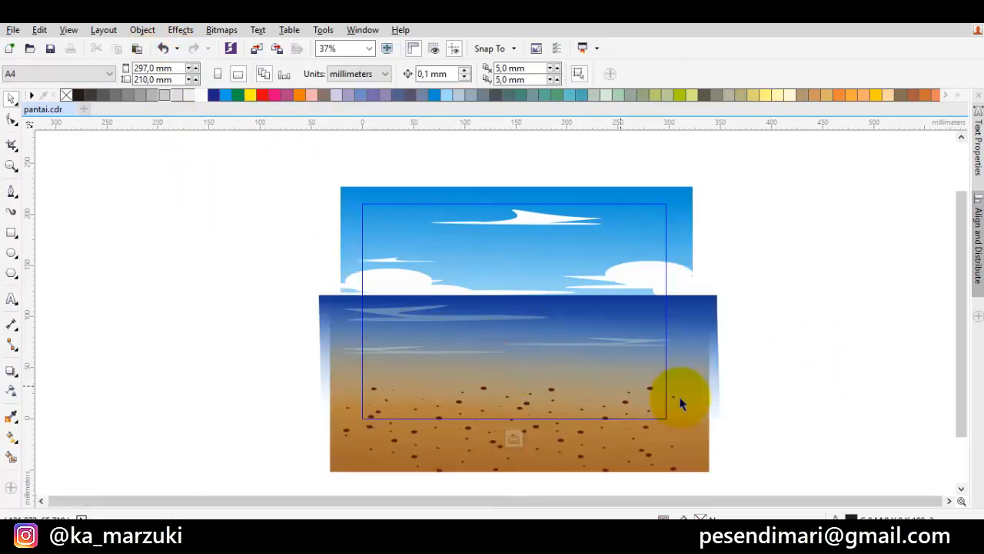
click(865, 420)
scroll(501, 331, up, 2)
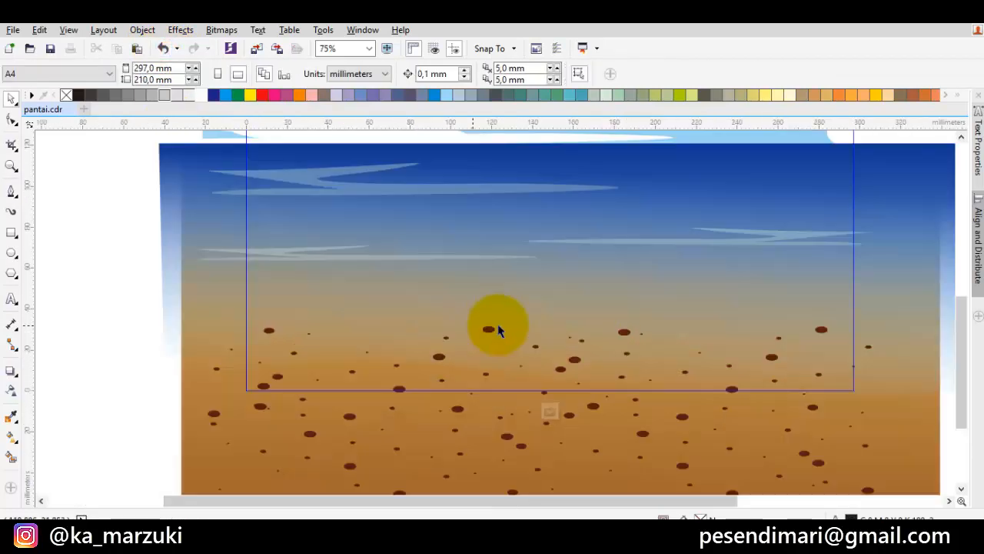
scroll(507, 325, down, 2)
click(681, 409)
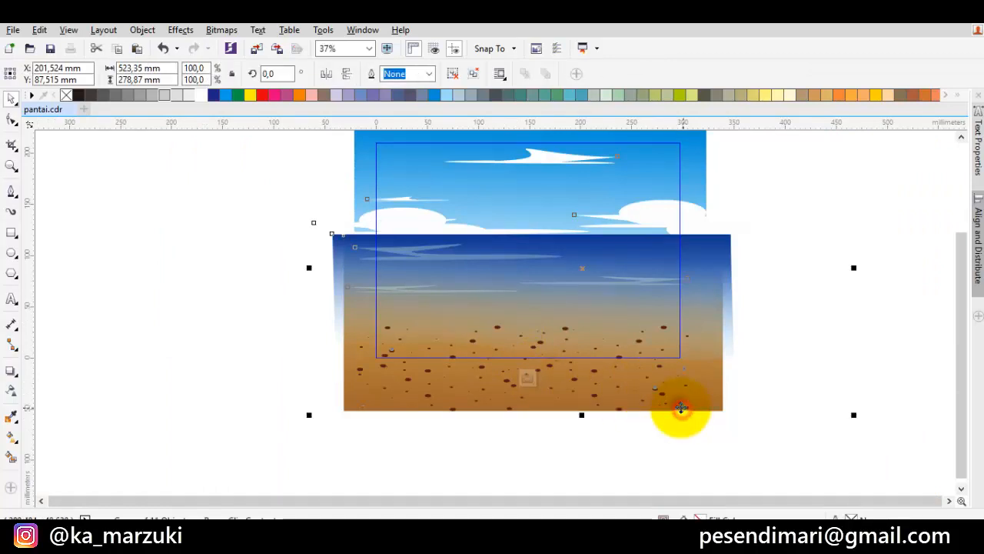
right_click(680, 408)
click(723, 112)
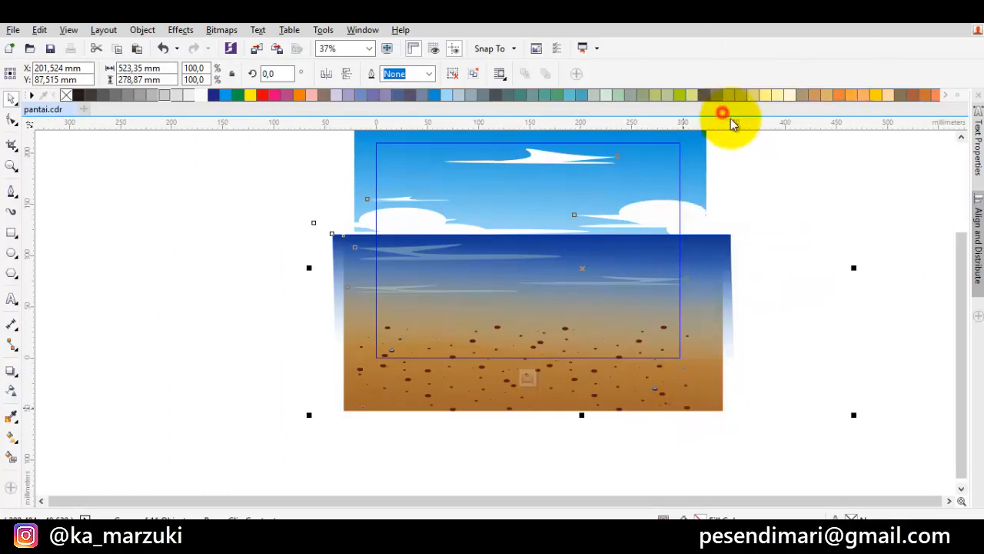
click(823, 206)
Shorten the sand rectangle from its lower edge to about 132 mm high.
click(707, 396)
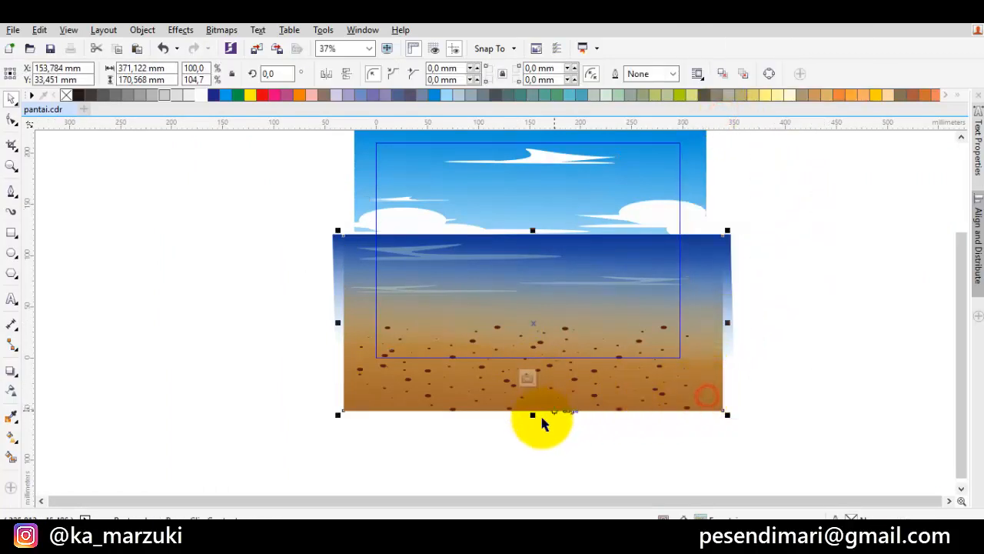
drag(534, 416, 536, 376)
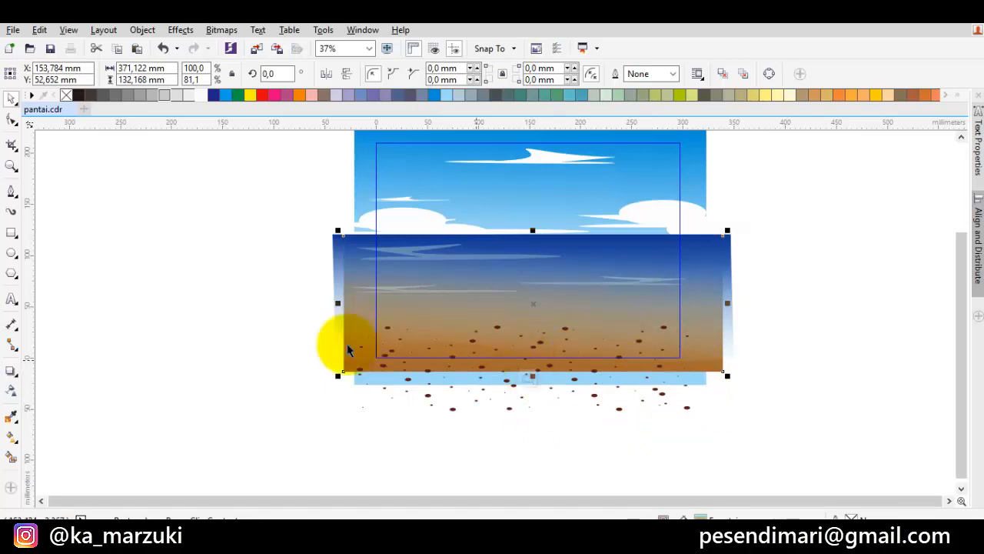
Shorten the sand rectangle's gradient fill by raising its brown end to the lower edge of the page frame.
click(11, 434)
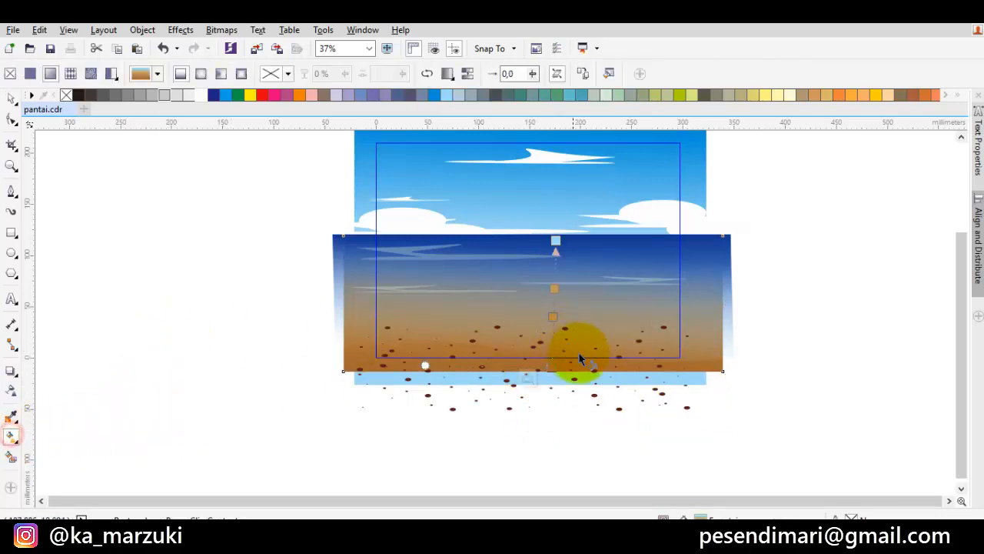
click(557, 355)
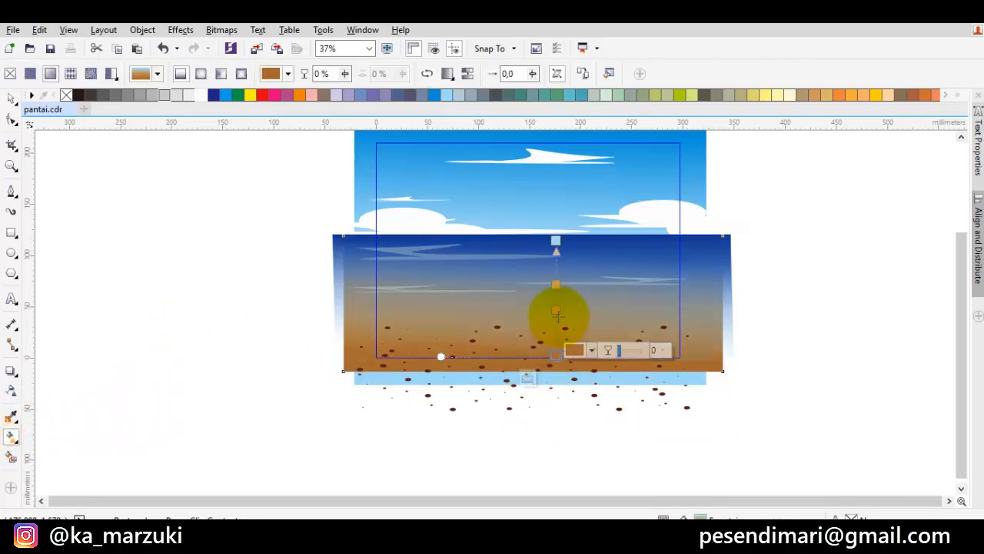
scroll(553, 305, up, 2)
double_click(553, 315)
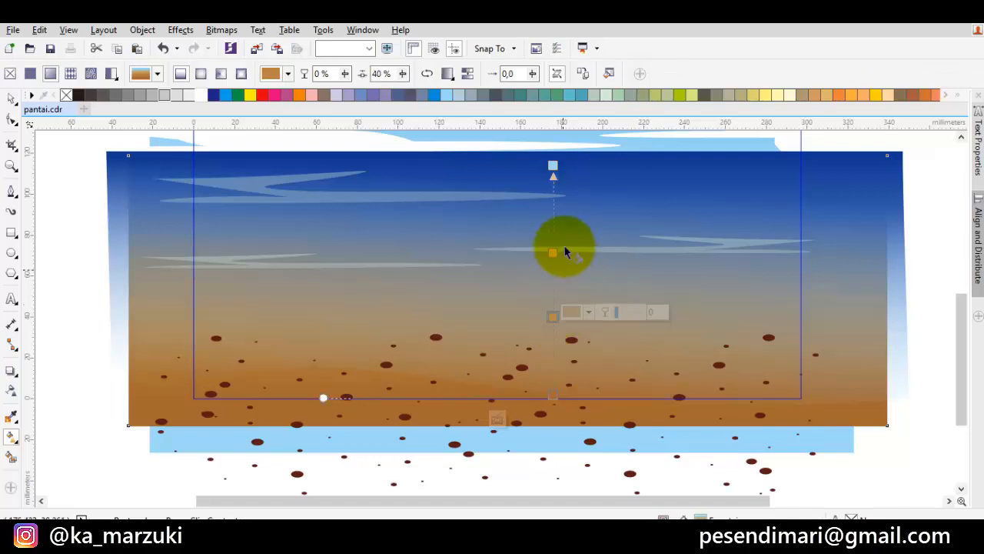
Recolour the sand gradient's 62% colour stop pale peach and shift the orange-brown stop below it slightly lower.
click(556, 254)
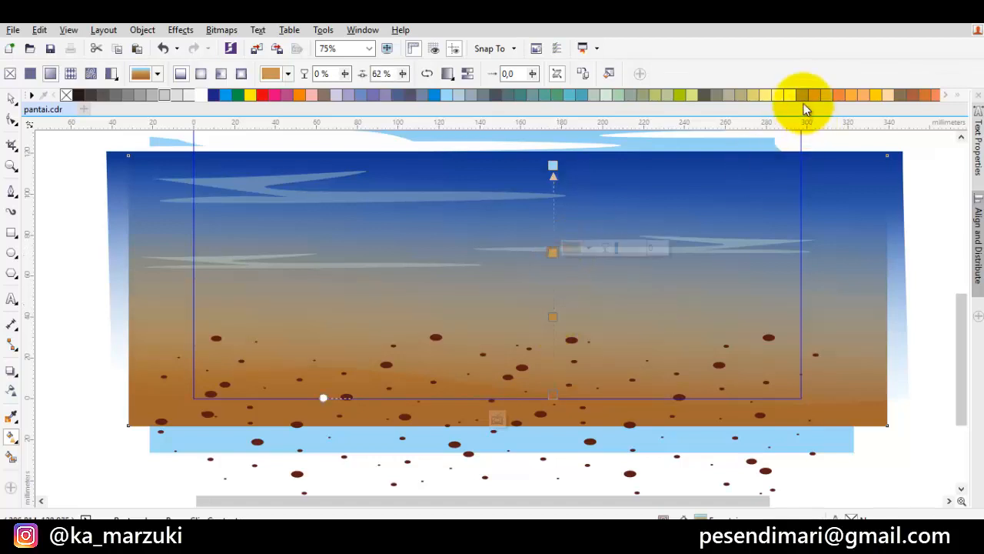
click(782, 95)
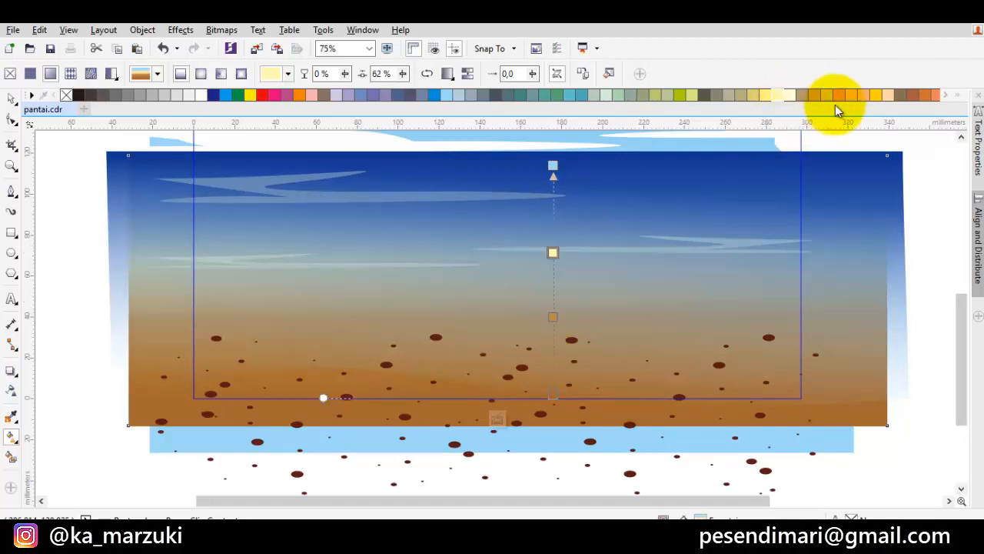
click(876, 96)
click(887, 96)
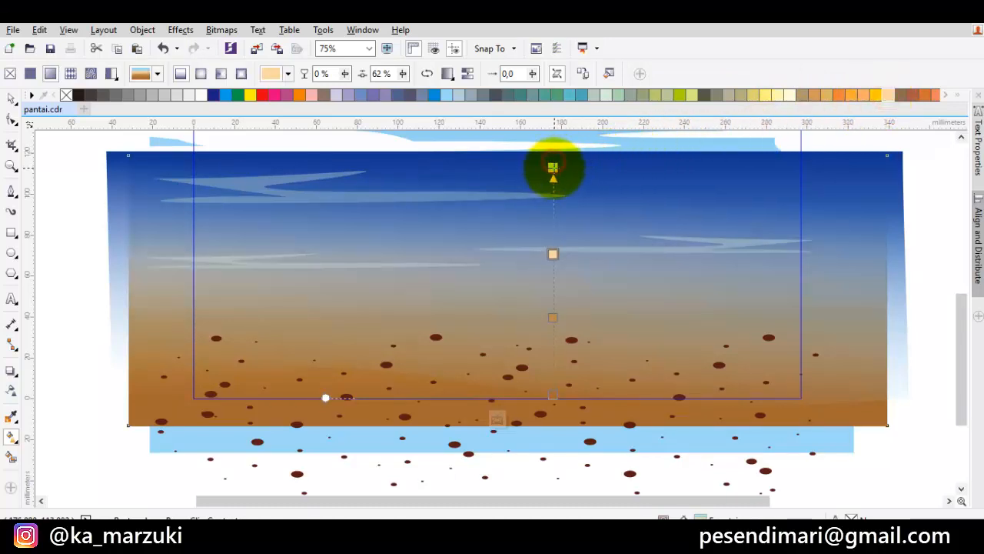
drag(556, 322, 556, 334)
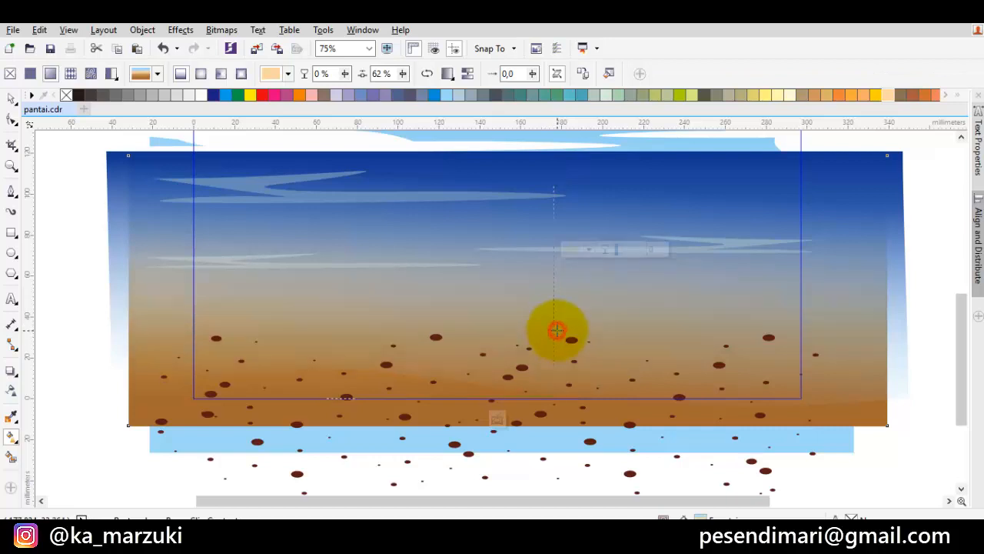
Finish editing the PowerClip contents and deselect the clipped beach scene.
scroll(575, 343, down, 2)
key(space)
key(space)
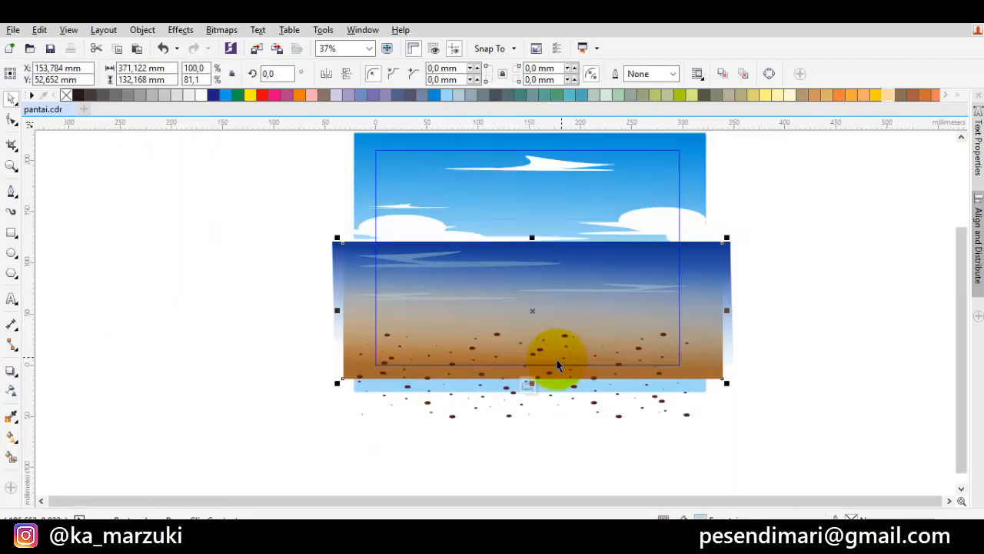
click(533, 386)
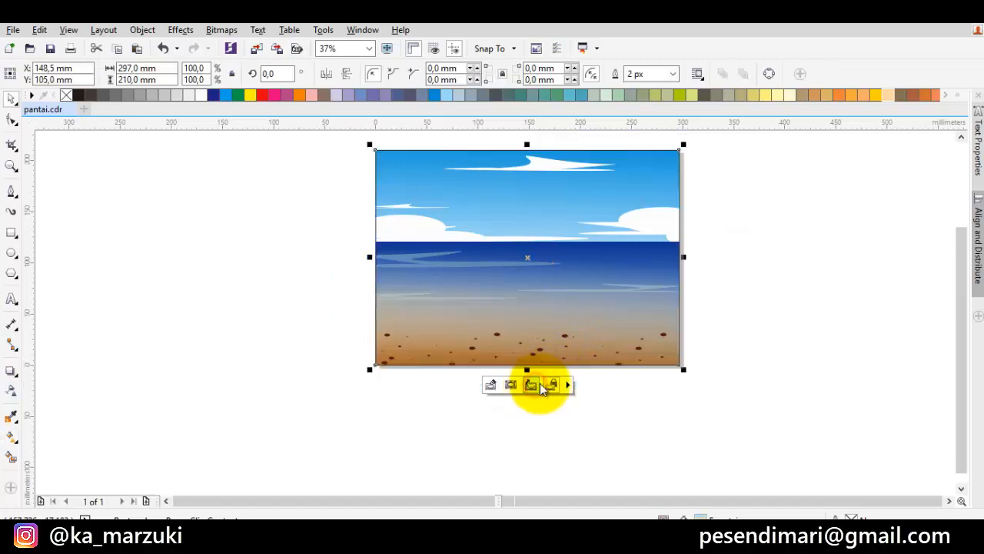
click(783, 346)
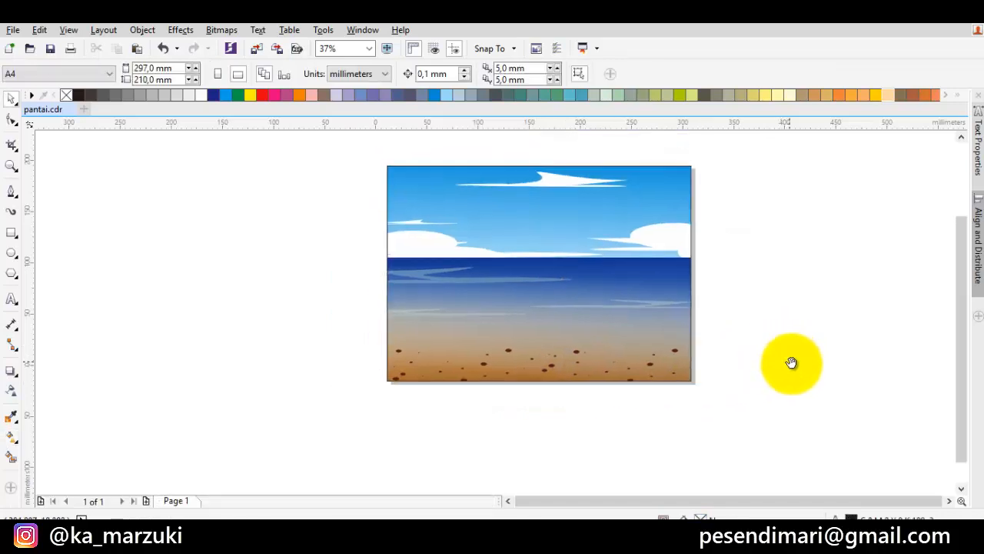
Examine the clipped beach scene up close and as a whole, ending with a full-screen preview.
scroll(560, 338, up, 2)
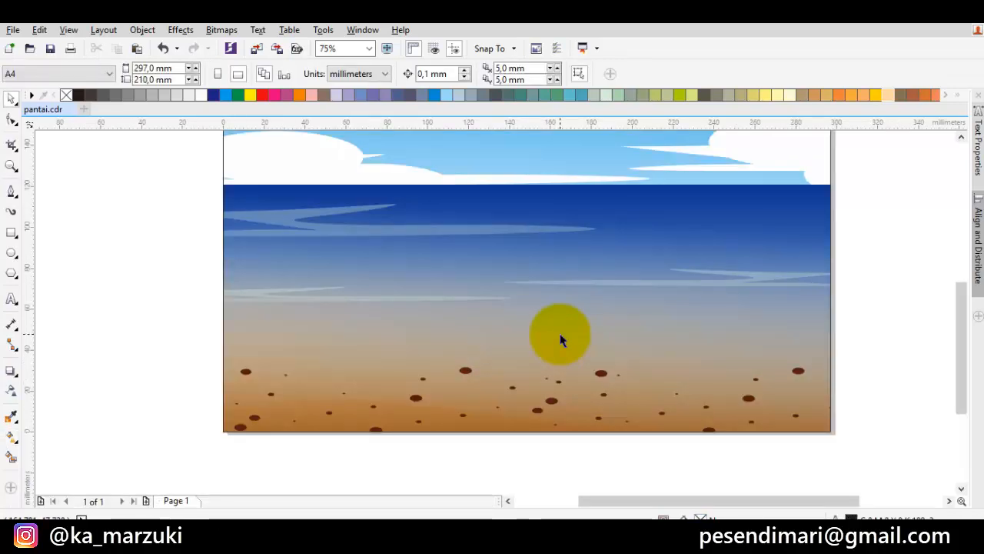
scroll(560, 338, down, 2)
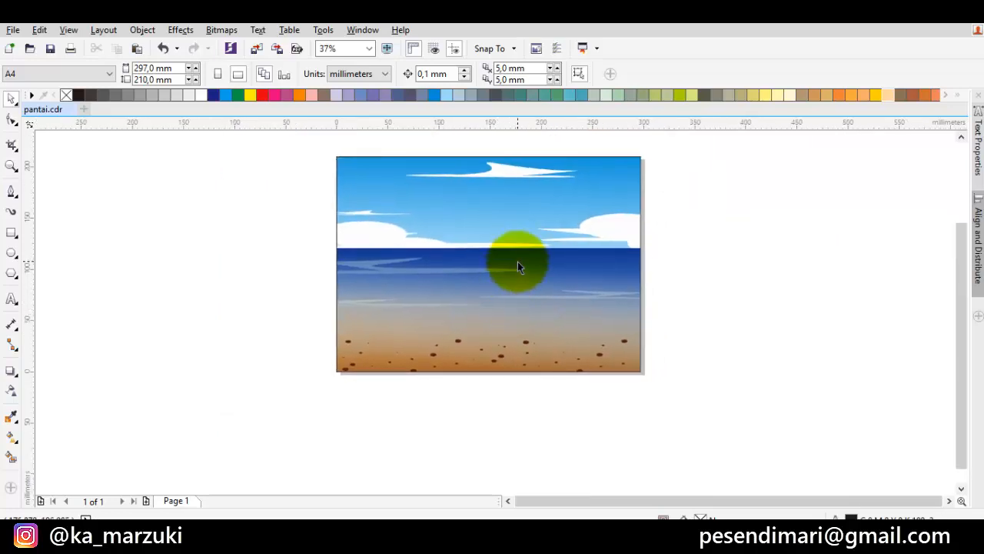
drag(518, 261, 447, 262)
click(759, 324)
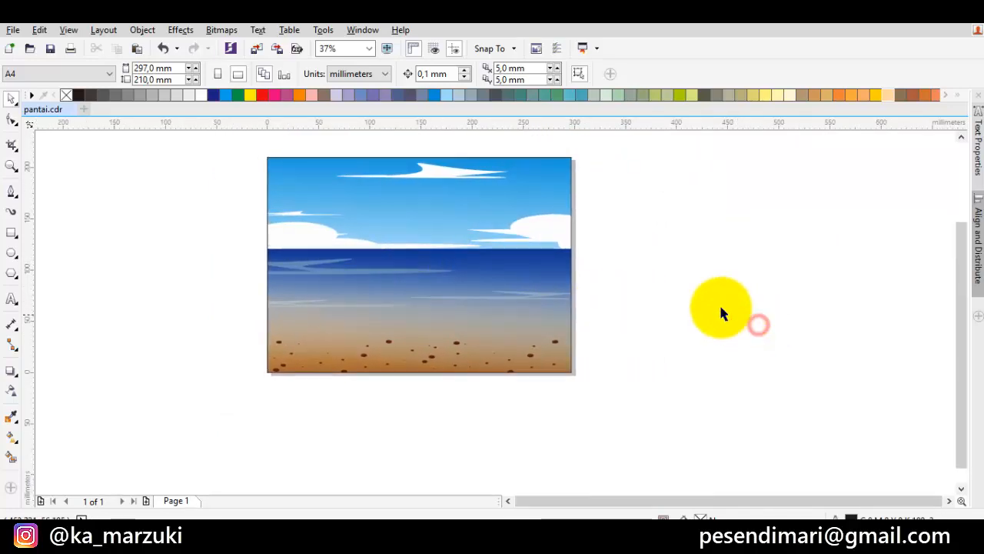
drag(655, 285, 688, 333)
key(F9)
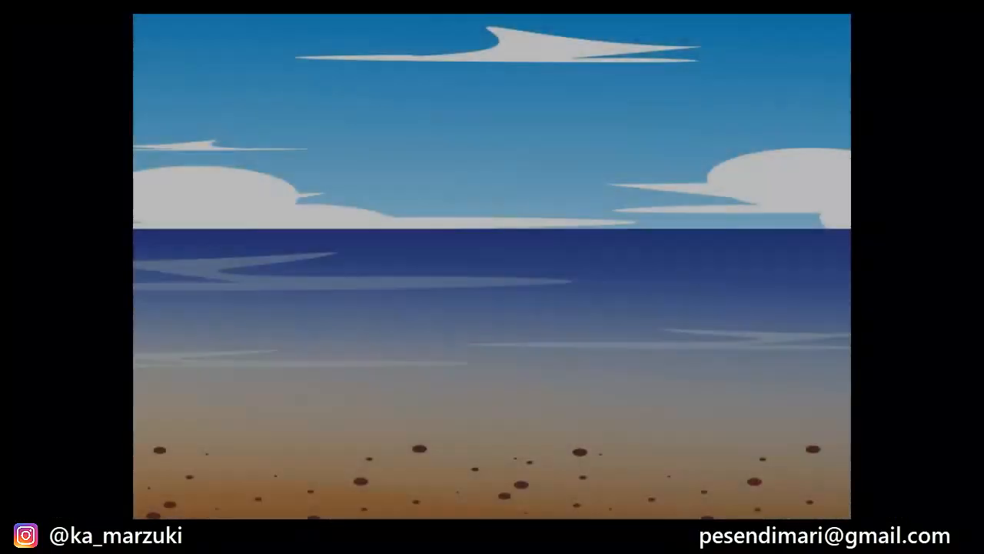